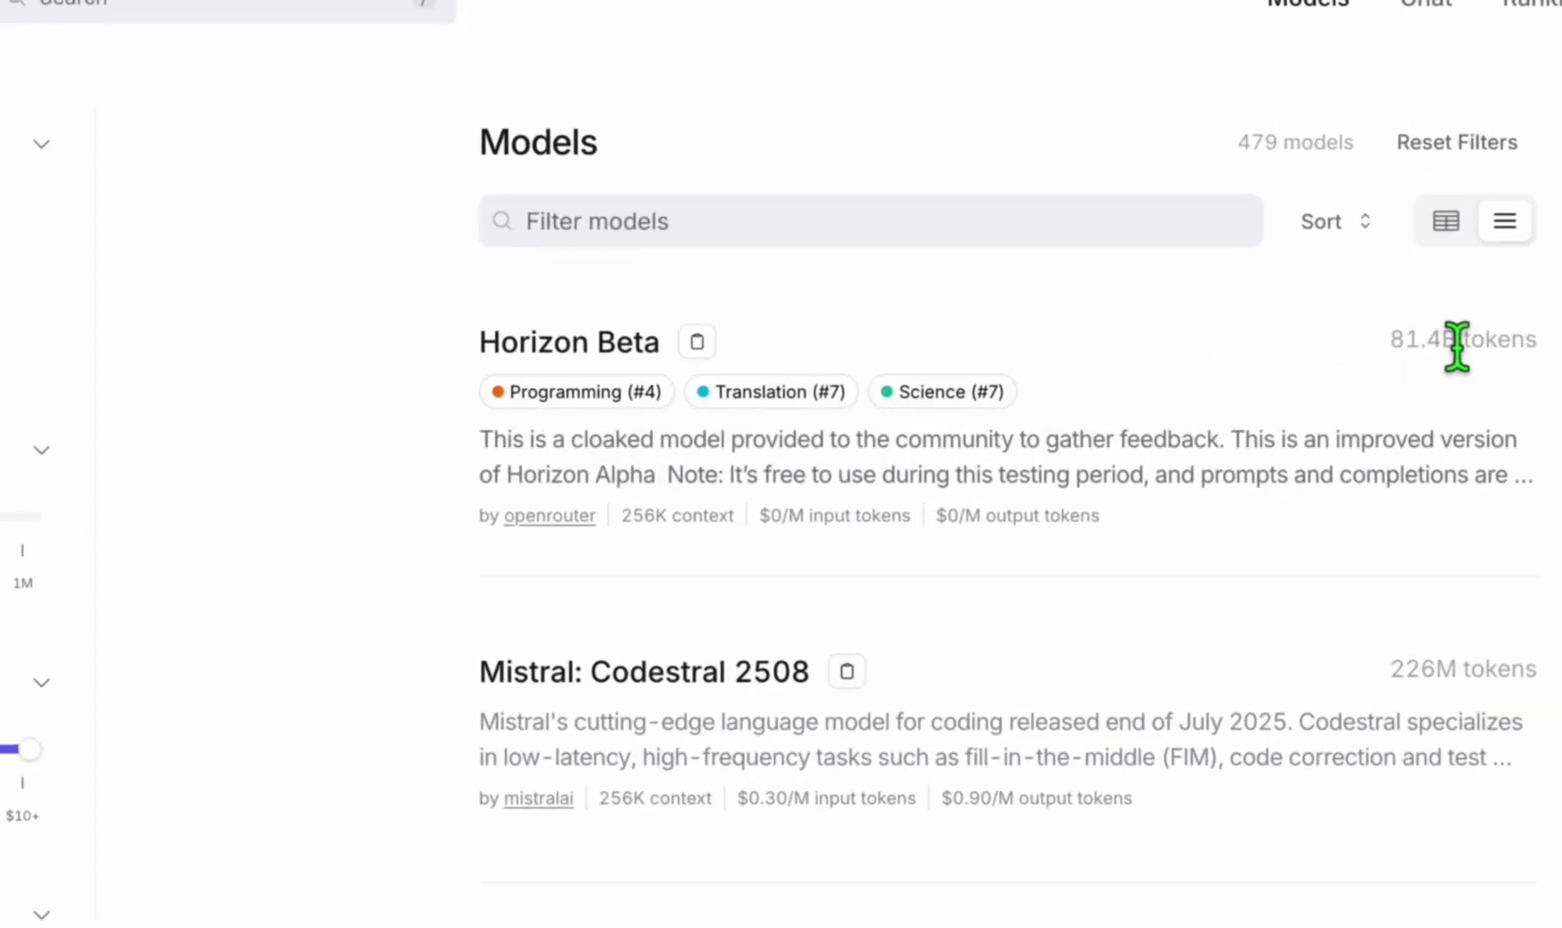
Open the Horizon Beta model page showing 256,000 context and $0/M token pricing.
mouse_move(1457, 347)
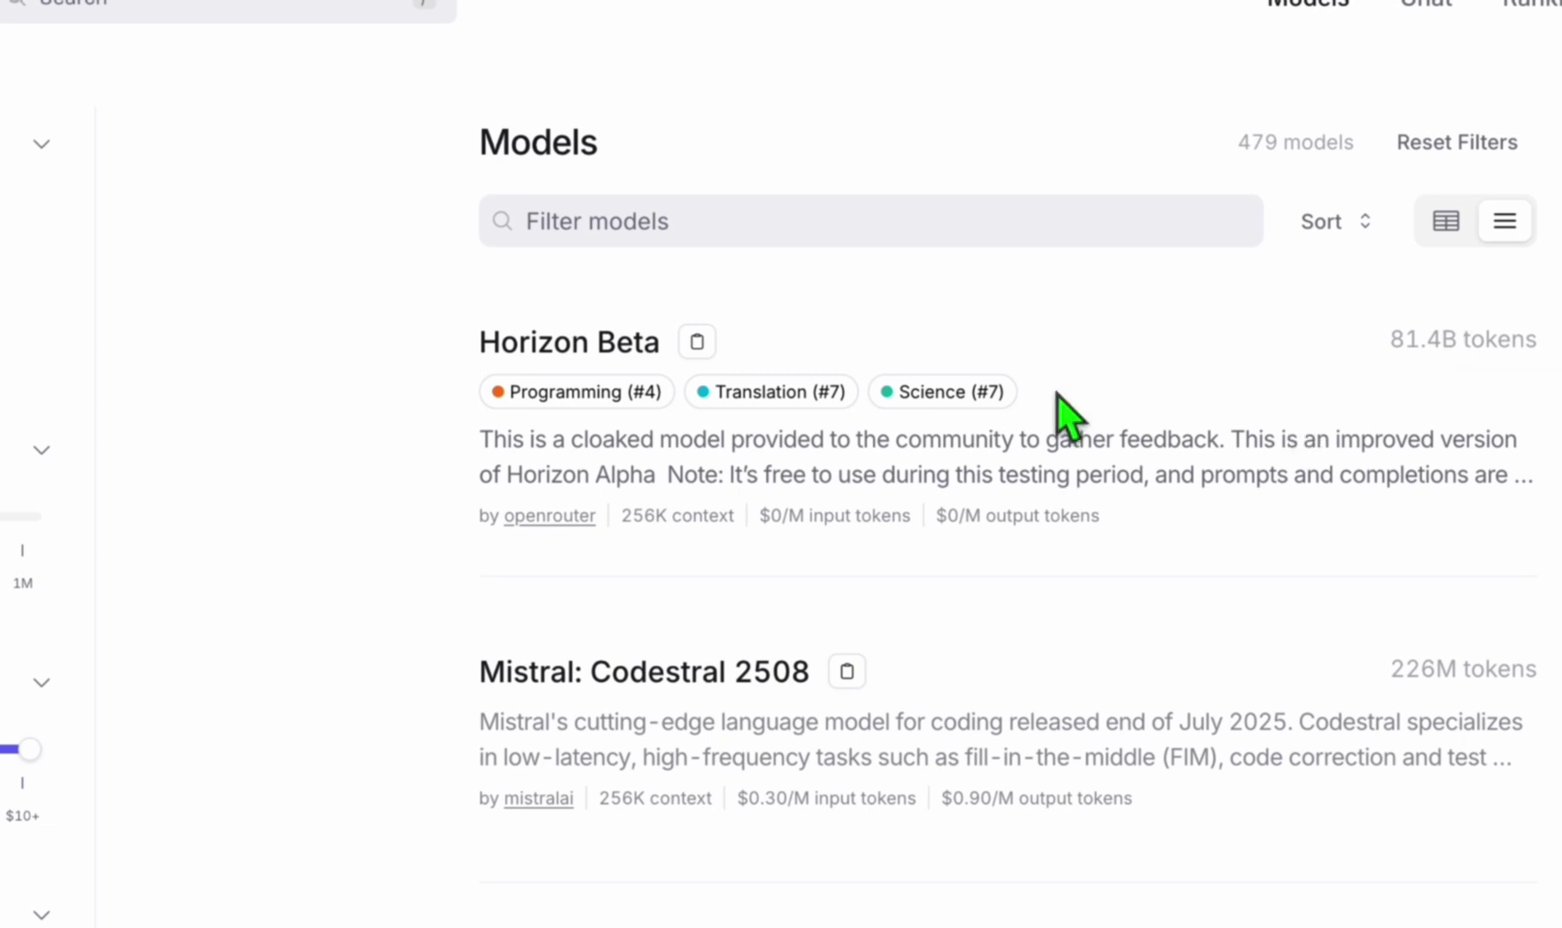
click(534, 341)
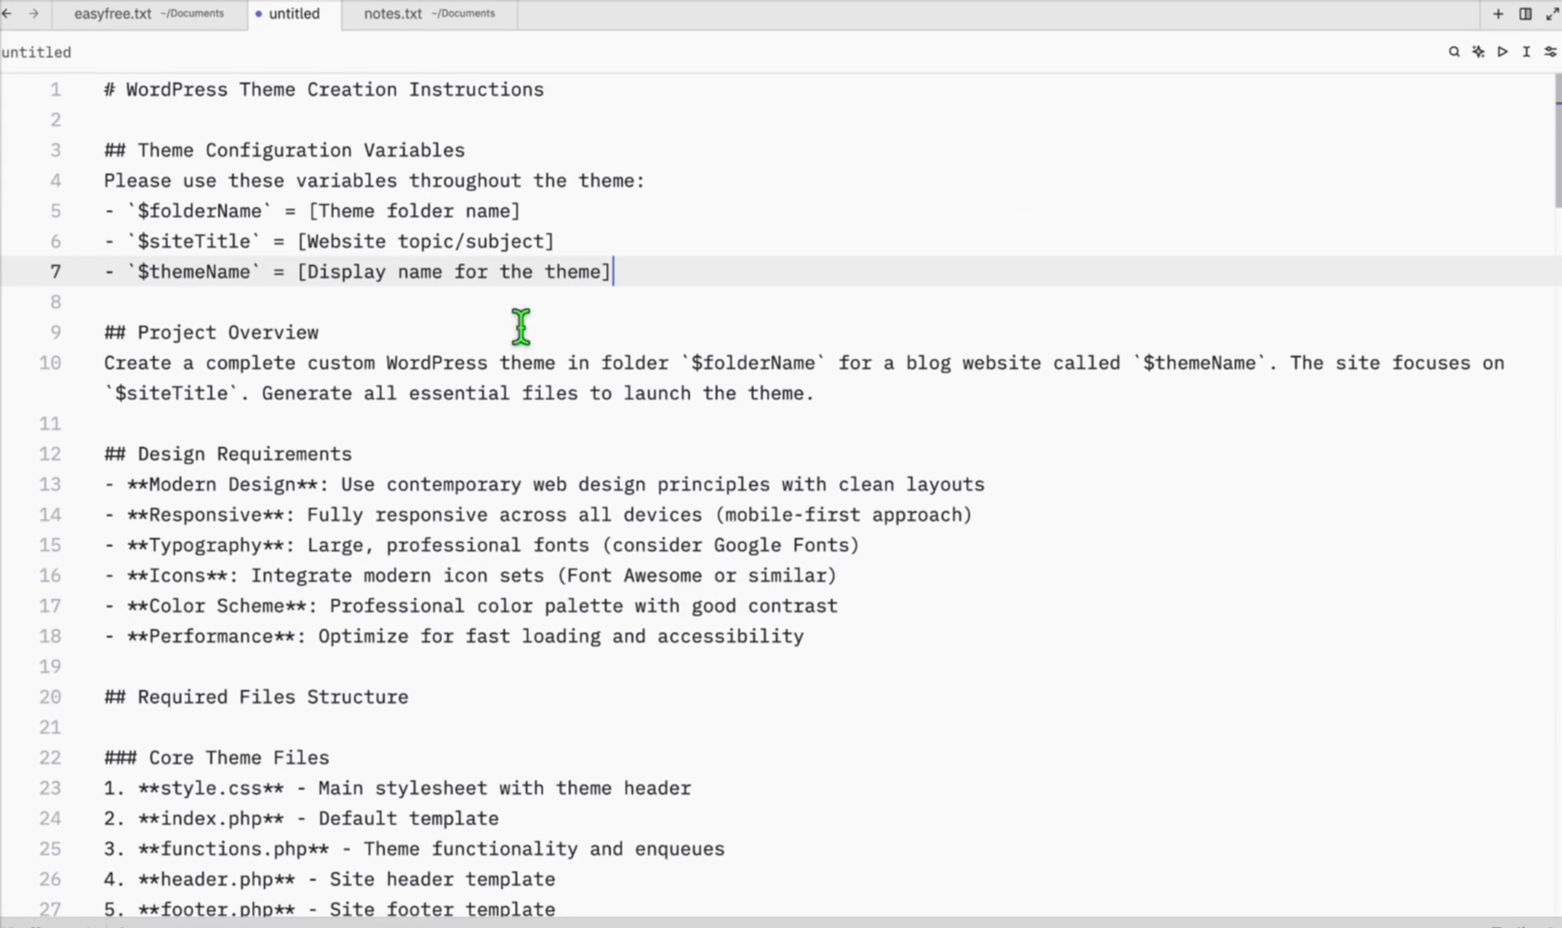
key(Down)
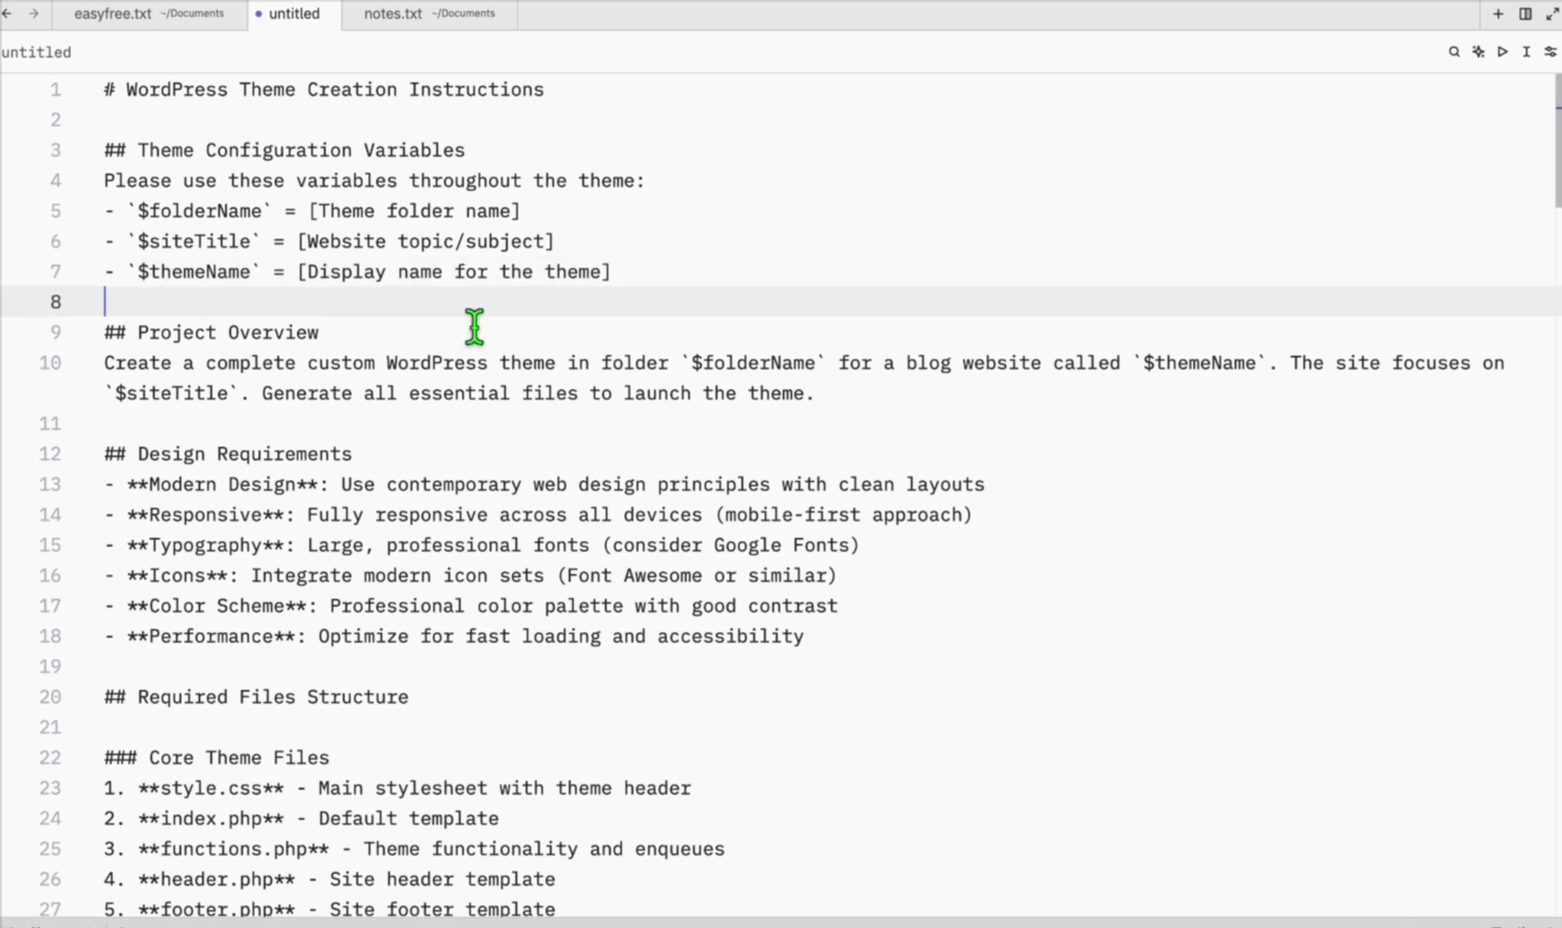
scroll(530, 305, down, 2)
scroll(529, 305, down, 2)
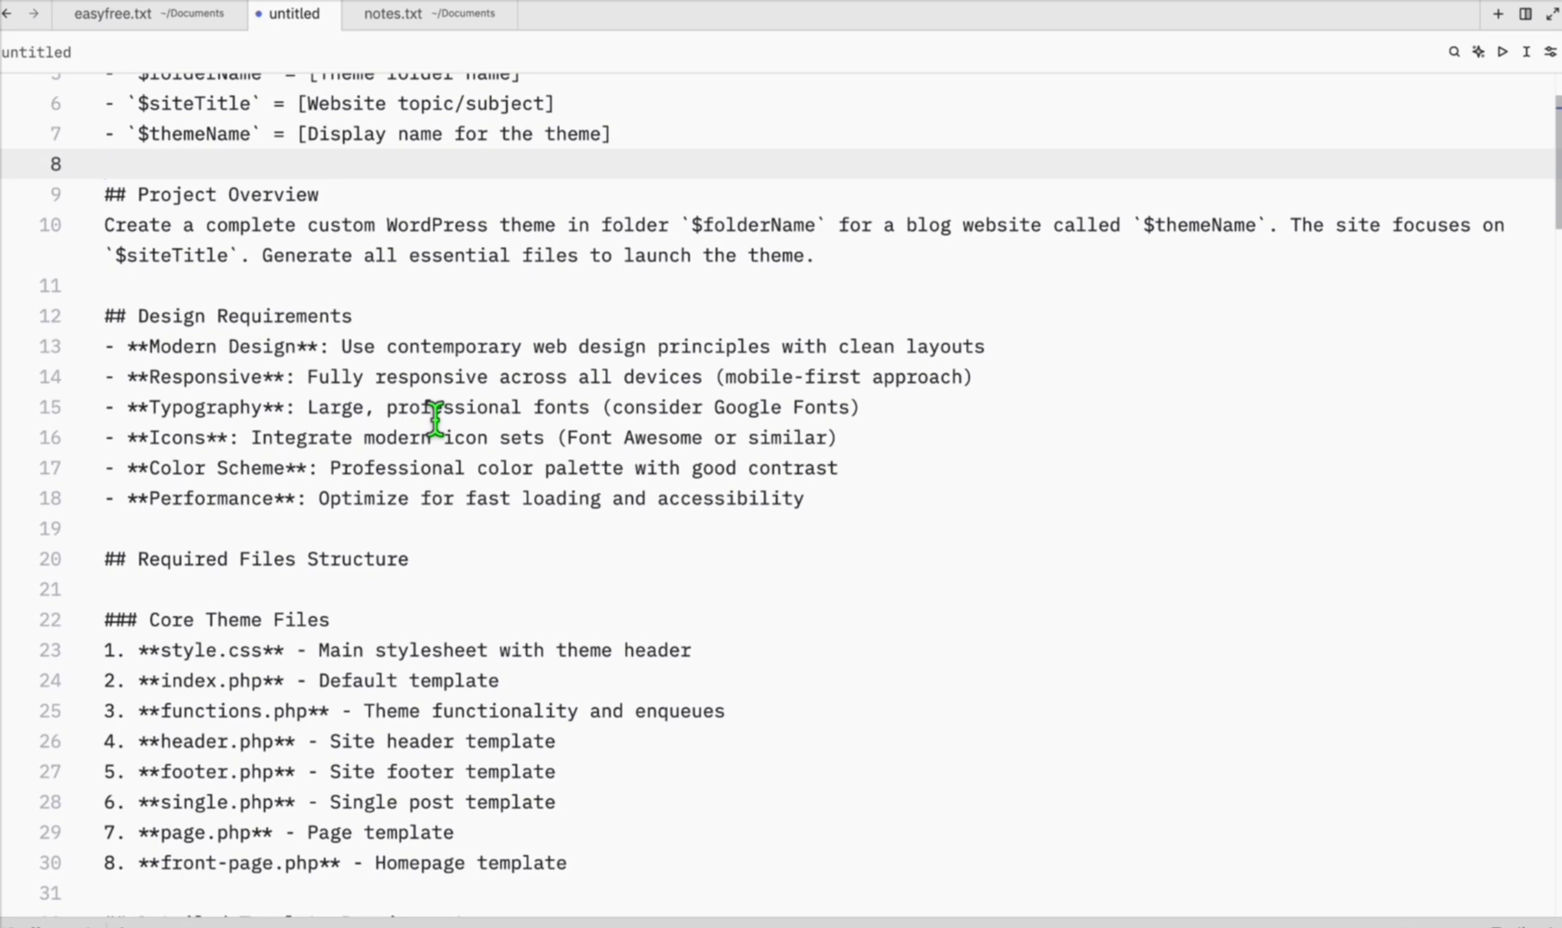
scroll(436, 418, down, 7)
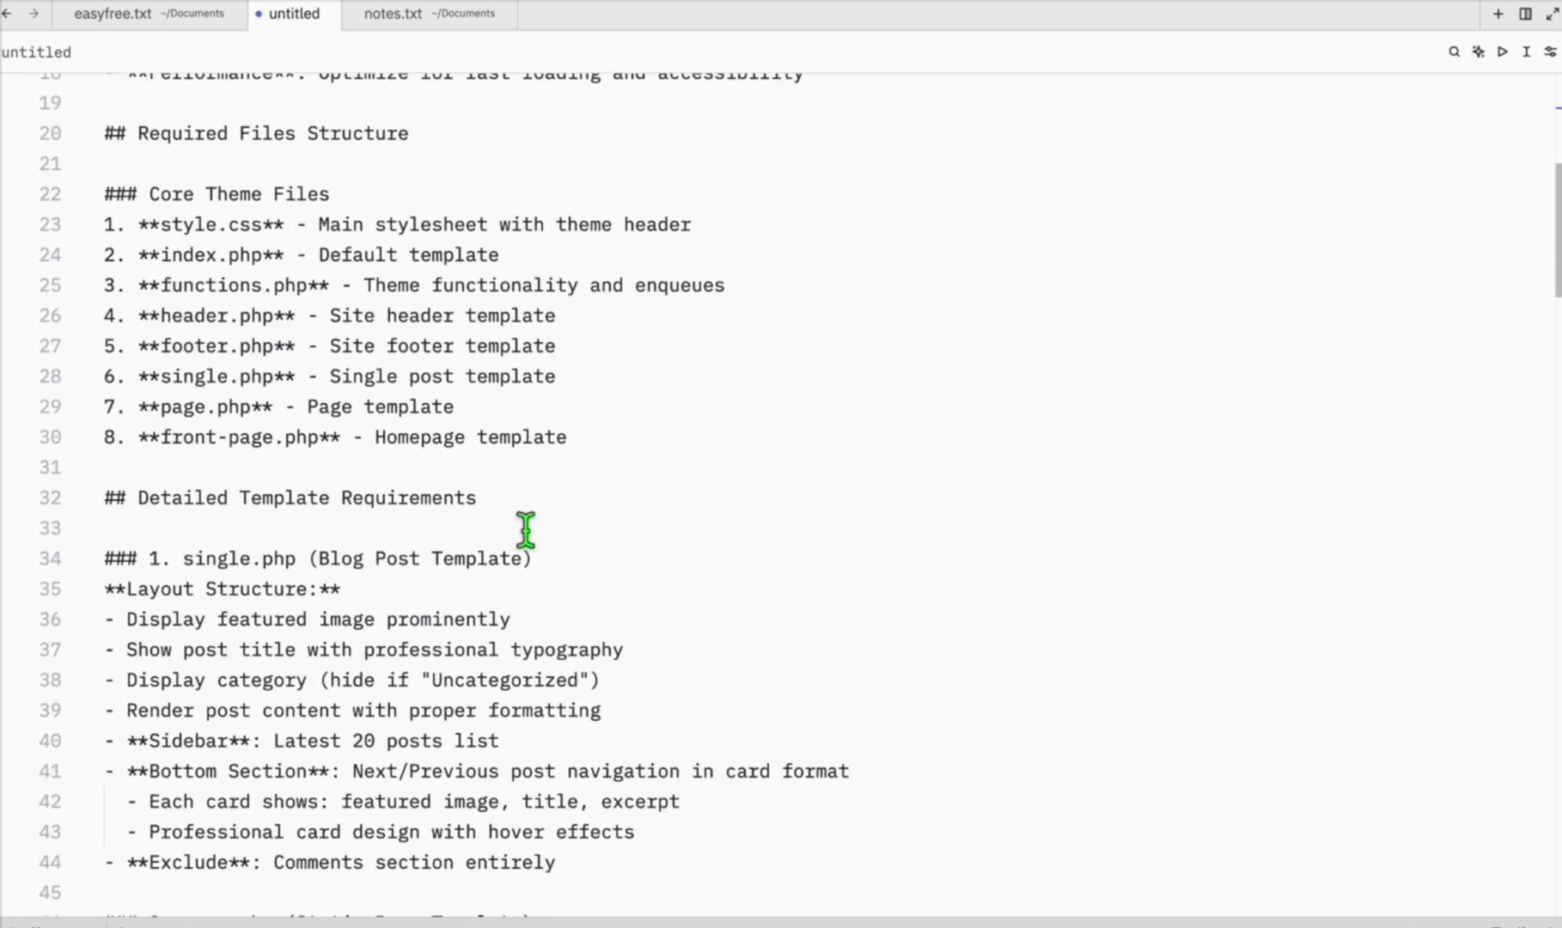
scroll(525, 530, up, 9)
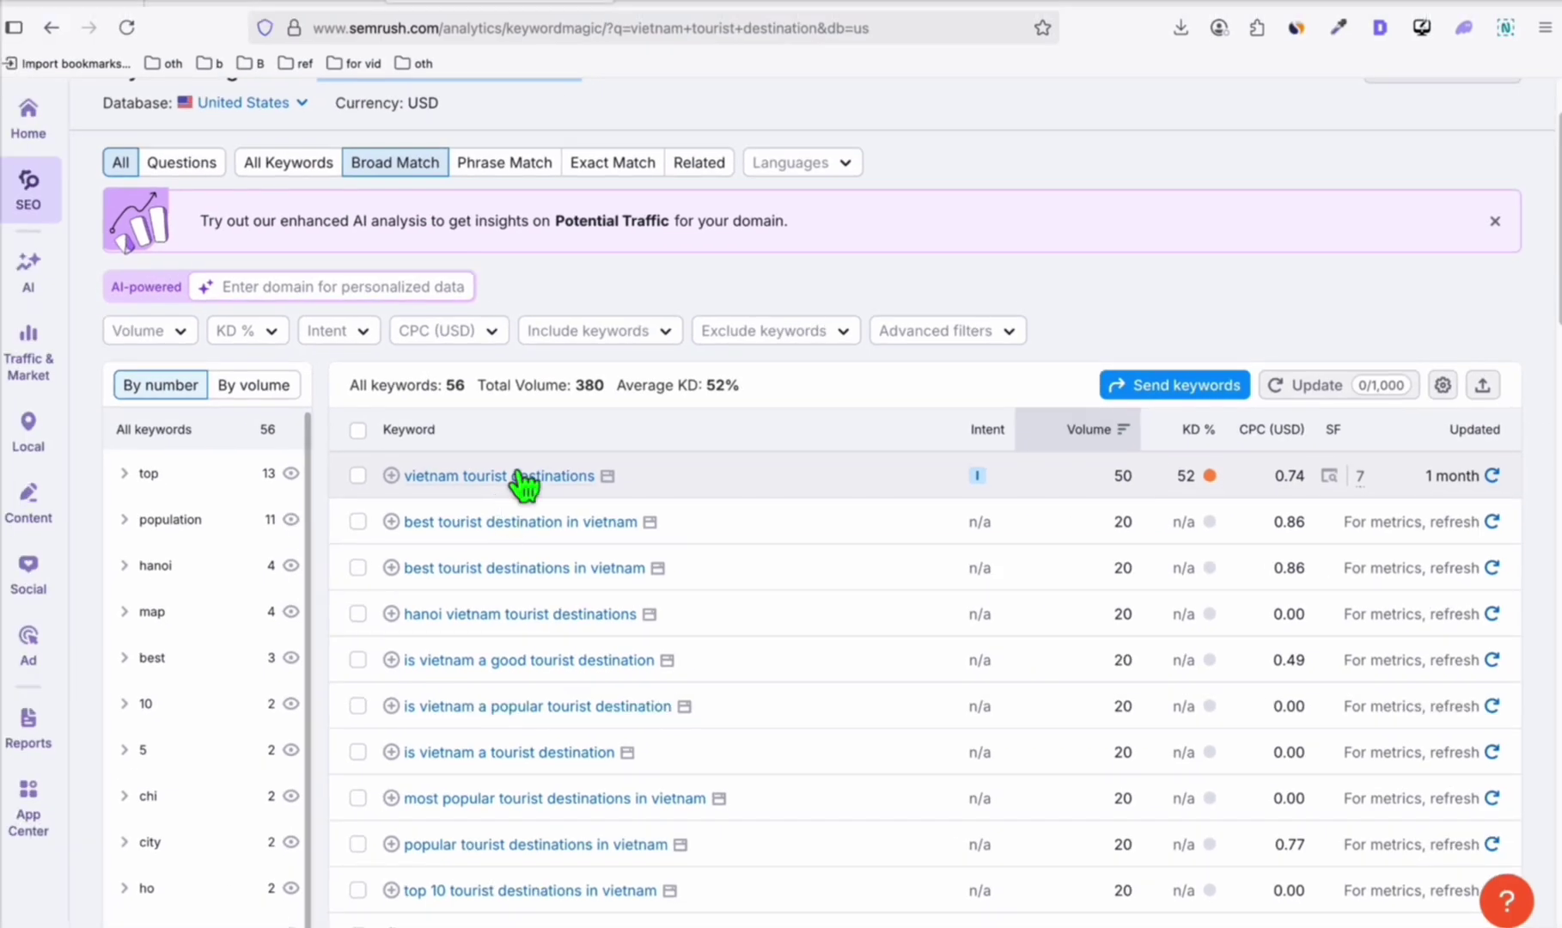
Show vietnam.travel organic positions filtered to informational intent and keywords over 3 words.
scroll(517, 473, up, 3)
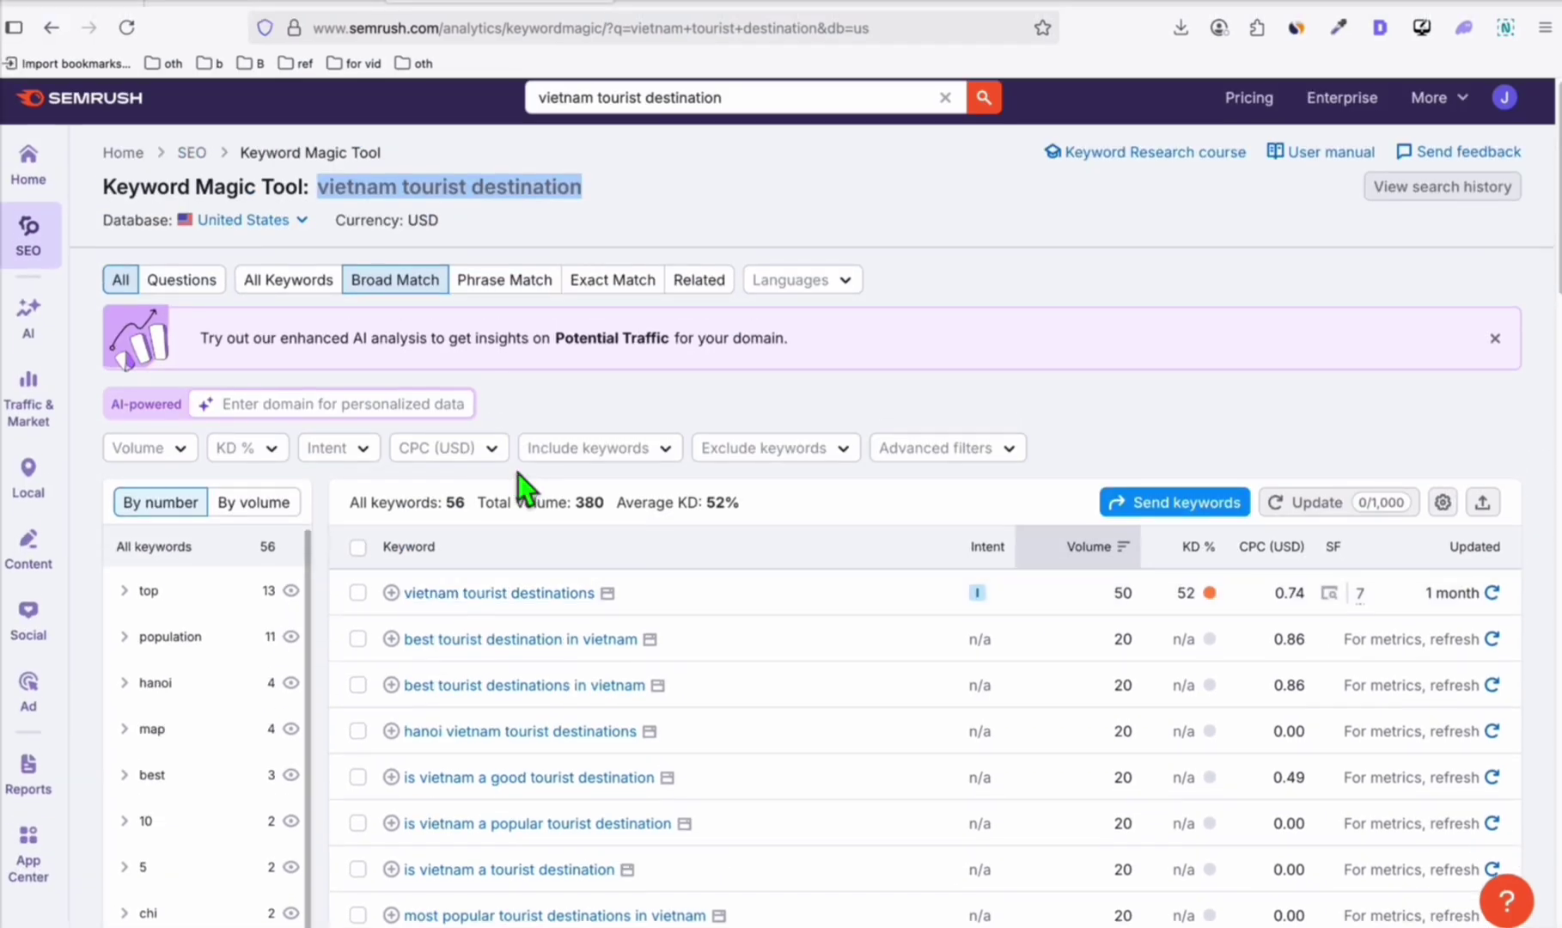
scroll(517, 473, down, 1)
scroll(517, 472, down, 3)
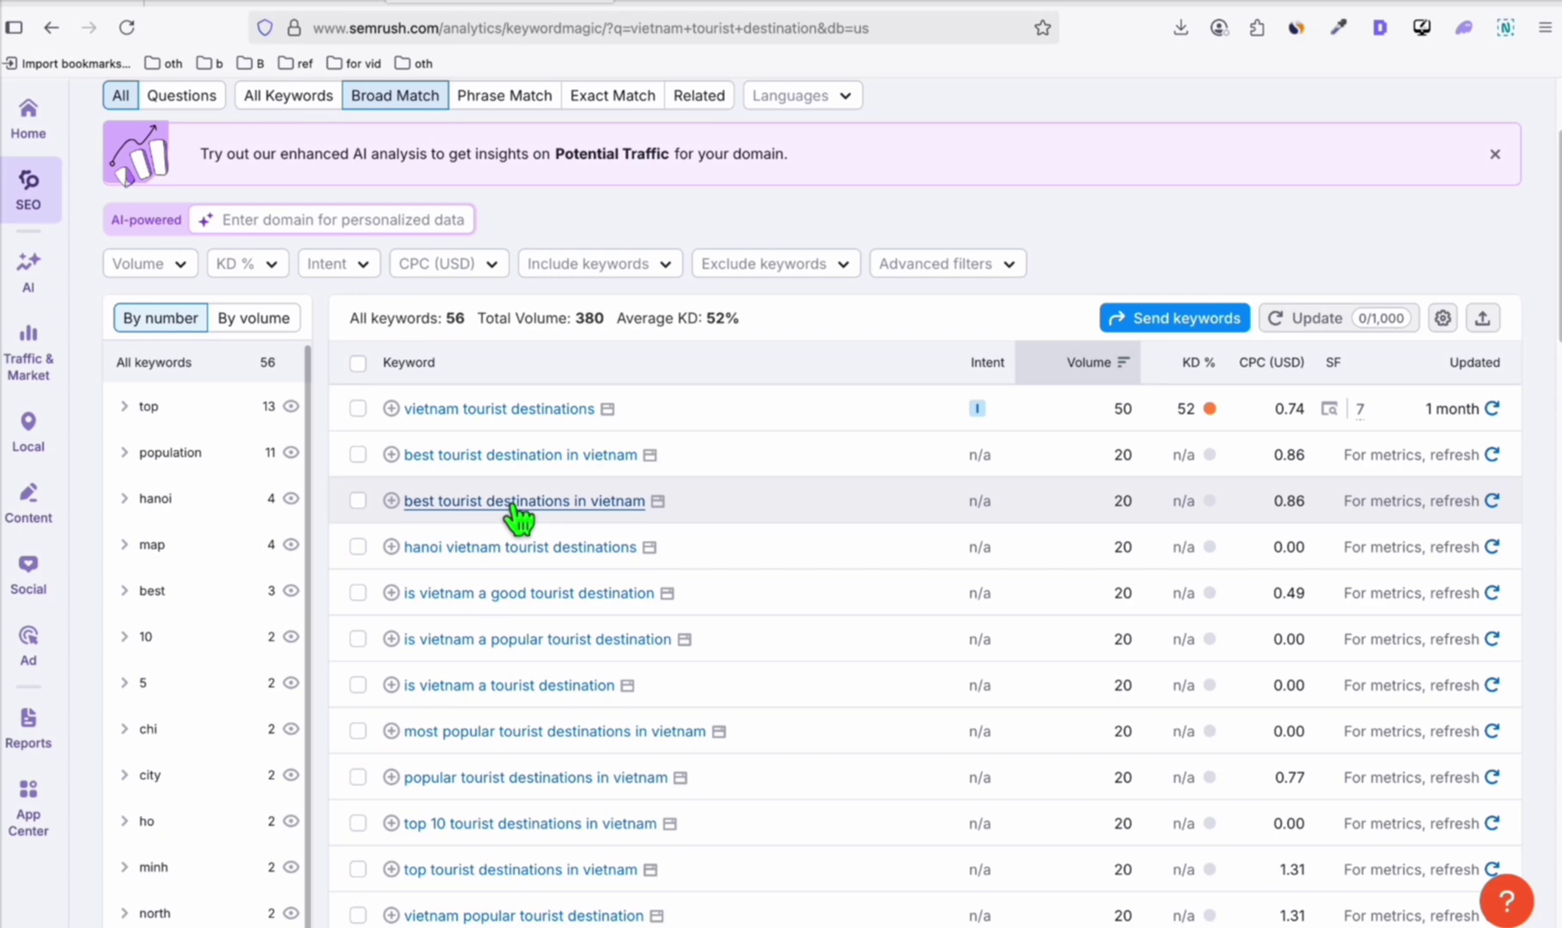
scroll(516, 512, up, 2)
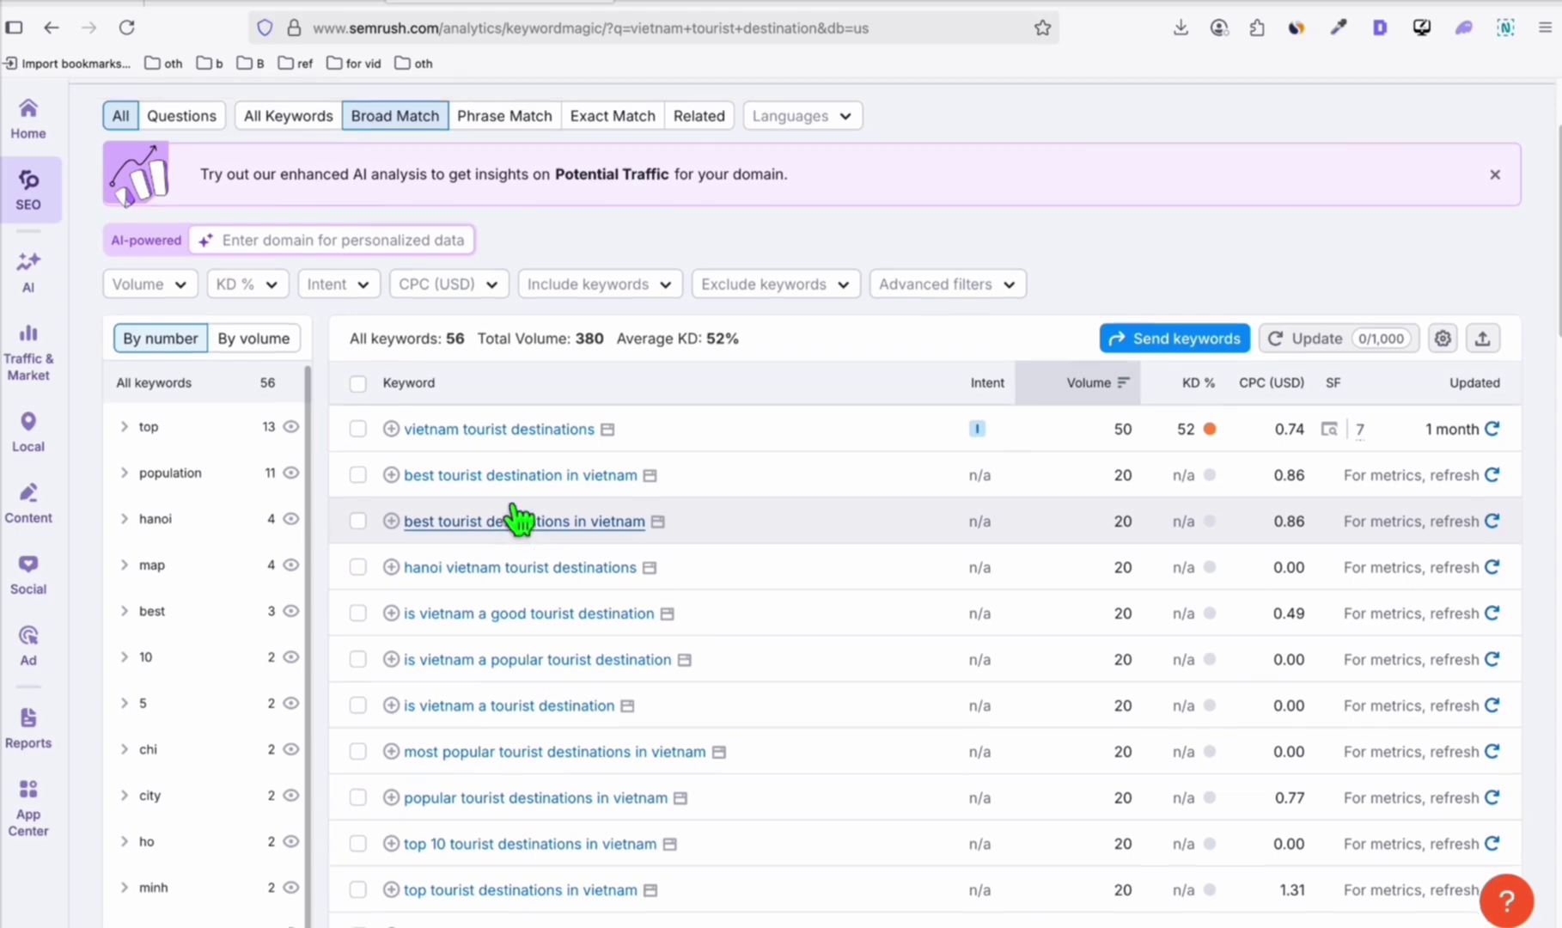
click(696, 1)
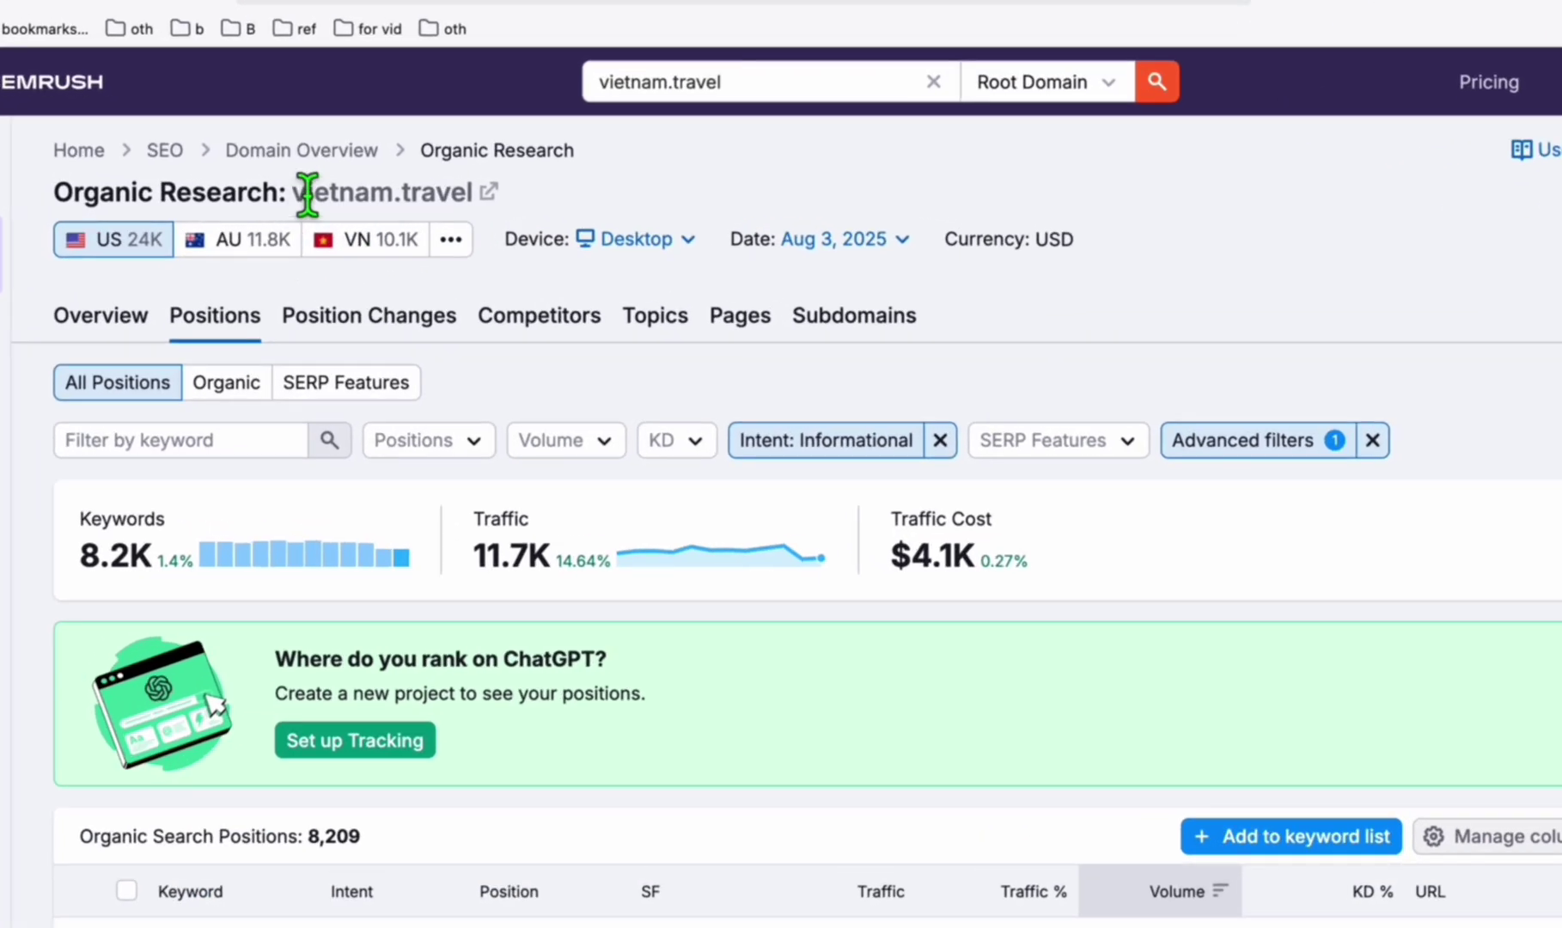
drag(301, 194, 430, 193)
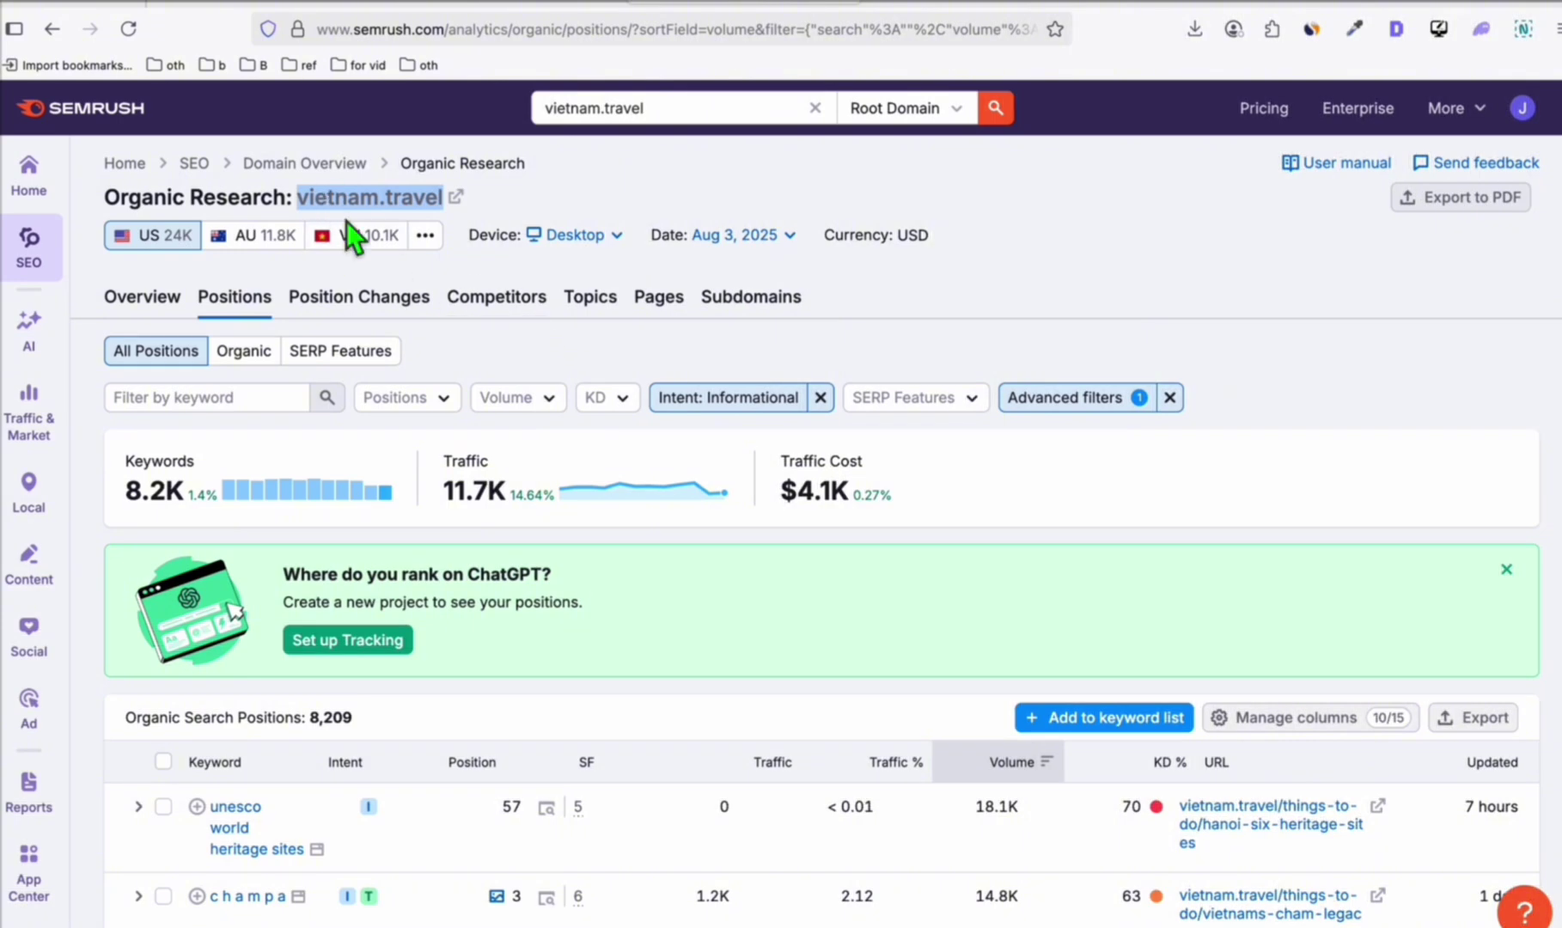
scroll(440, 338, down, 3)
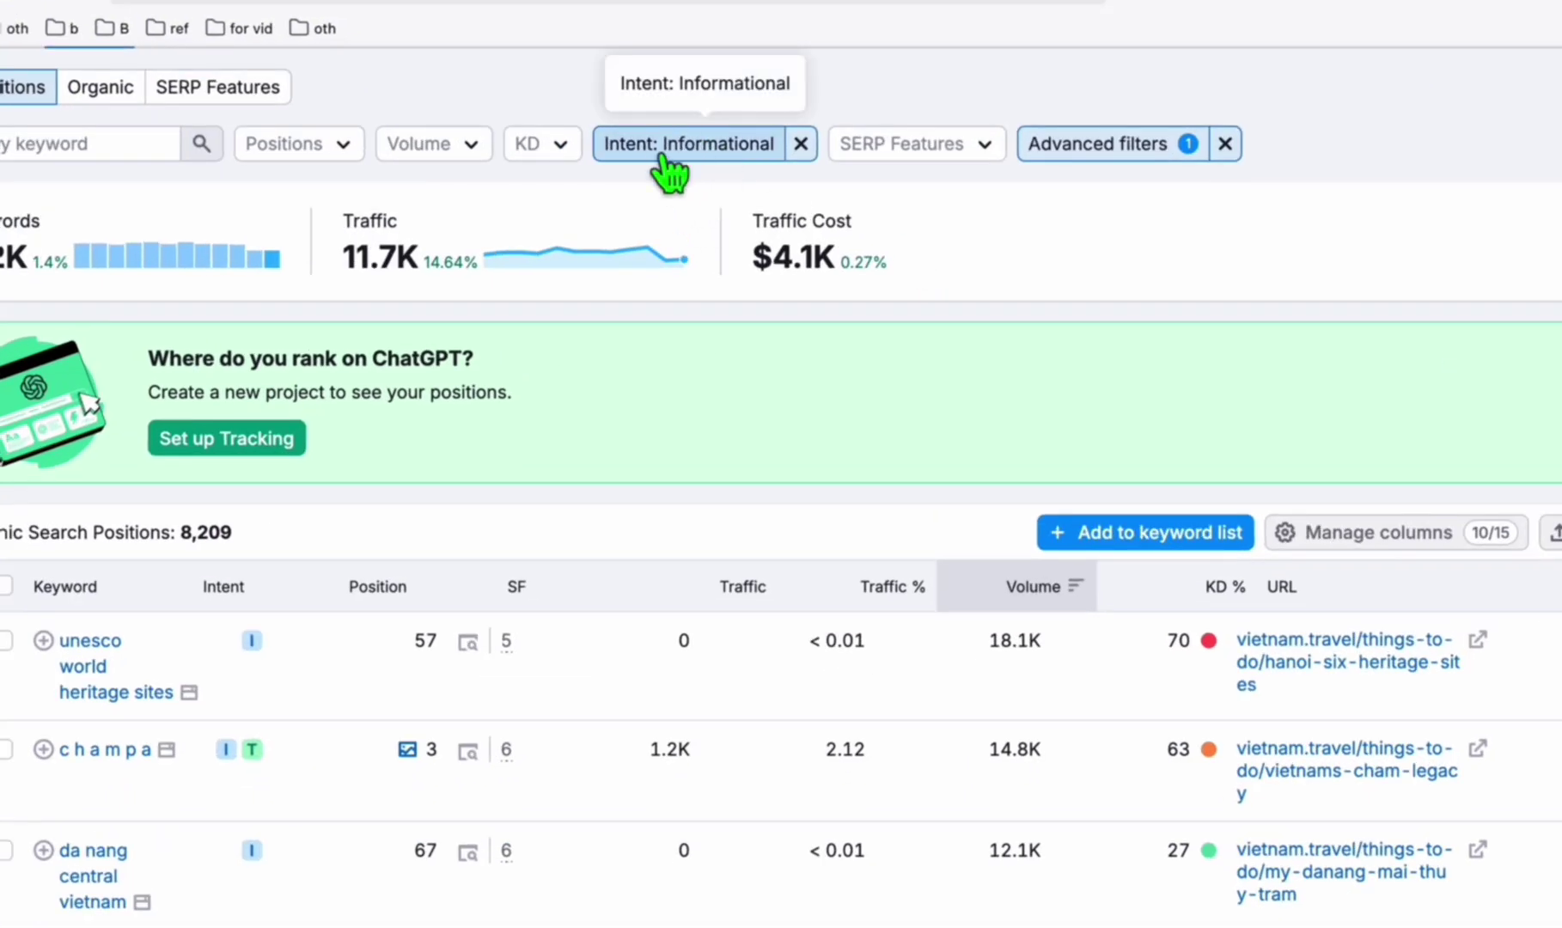
click(1138, 154)
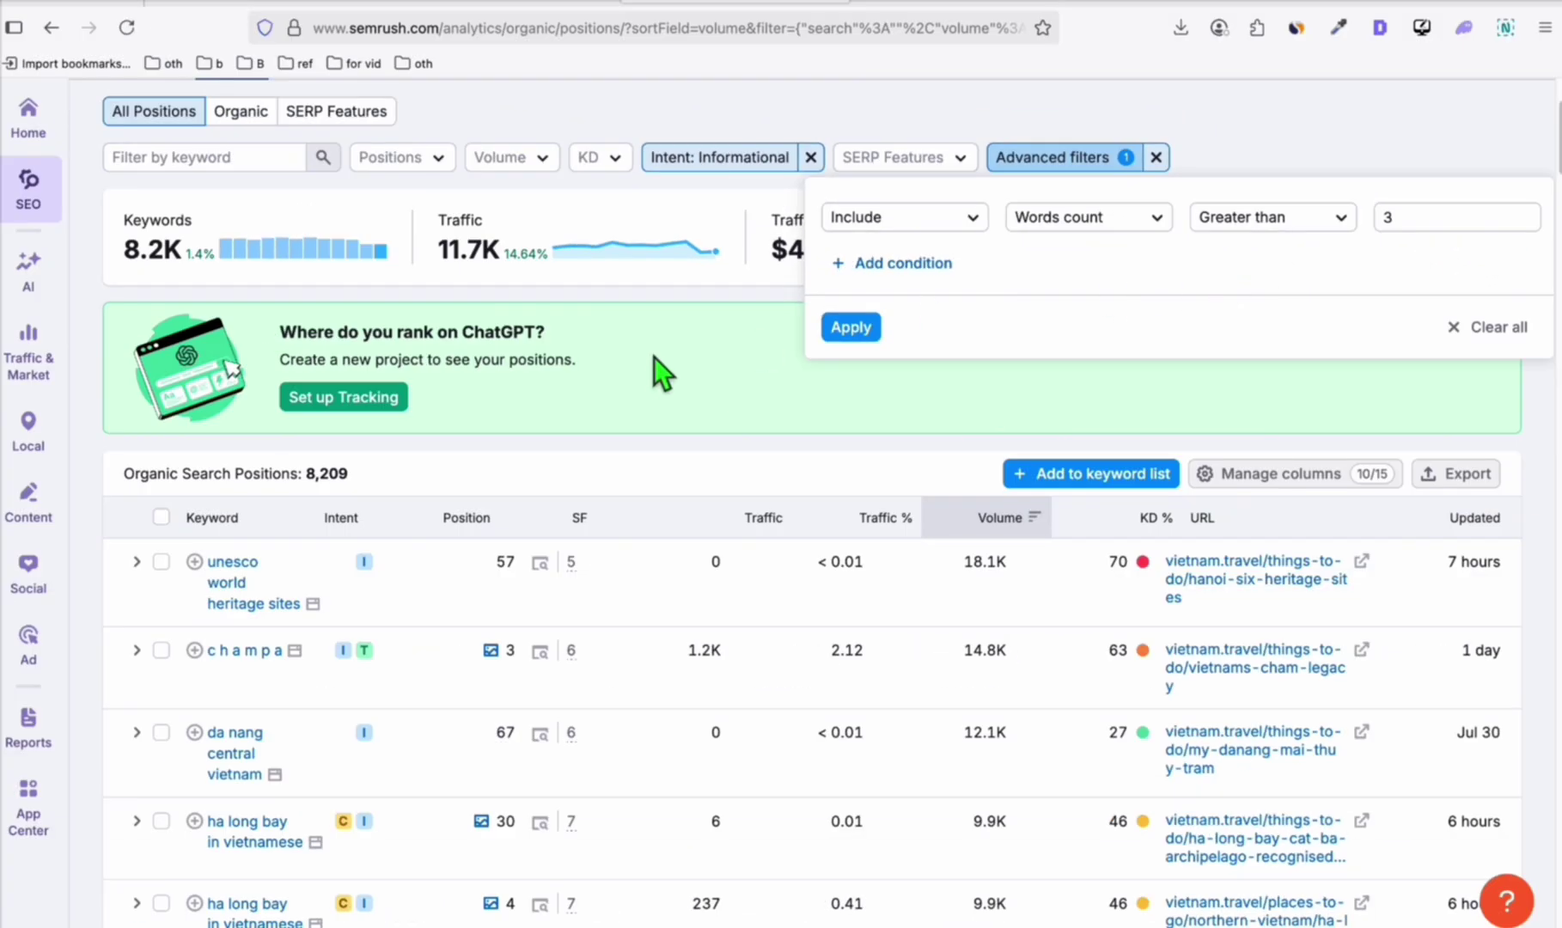
scroll(422, 435, down, 6)
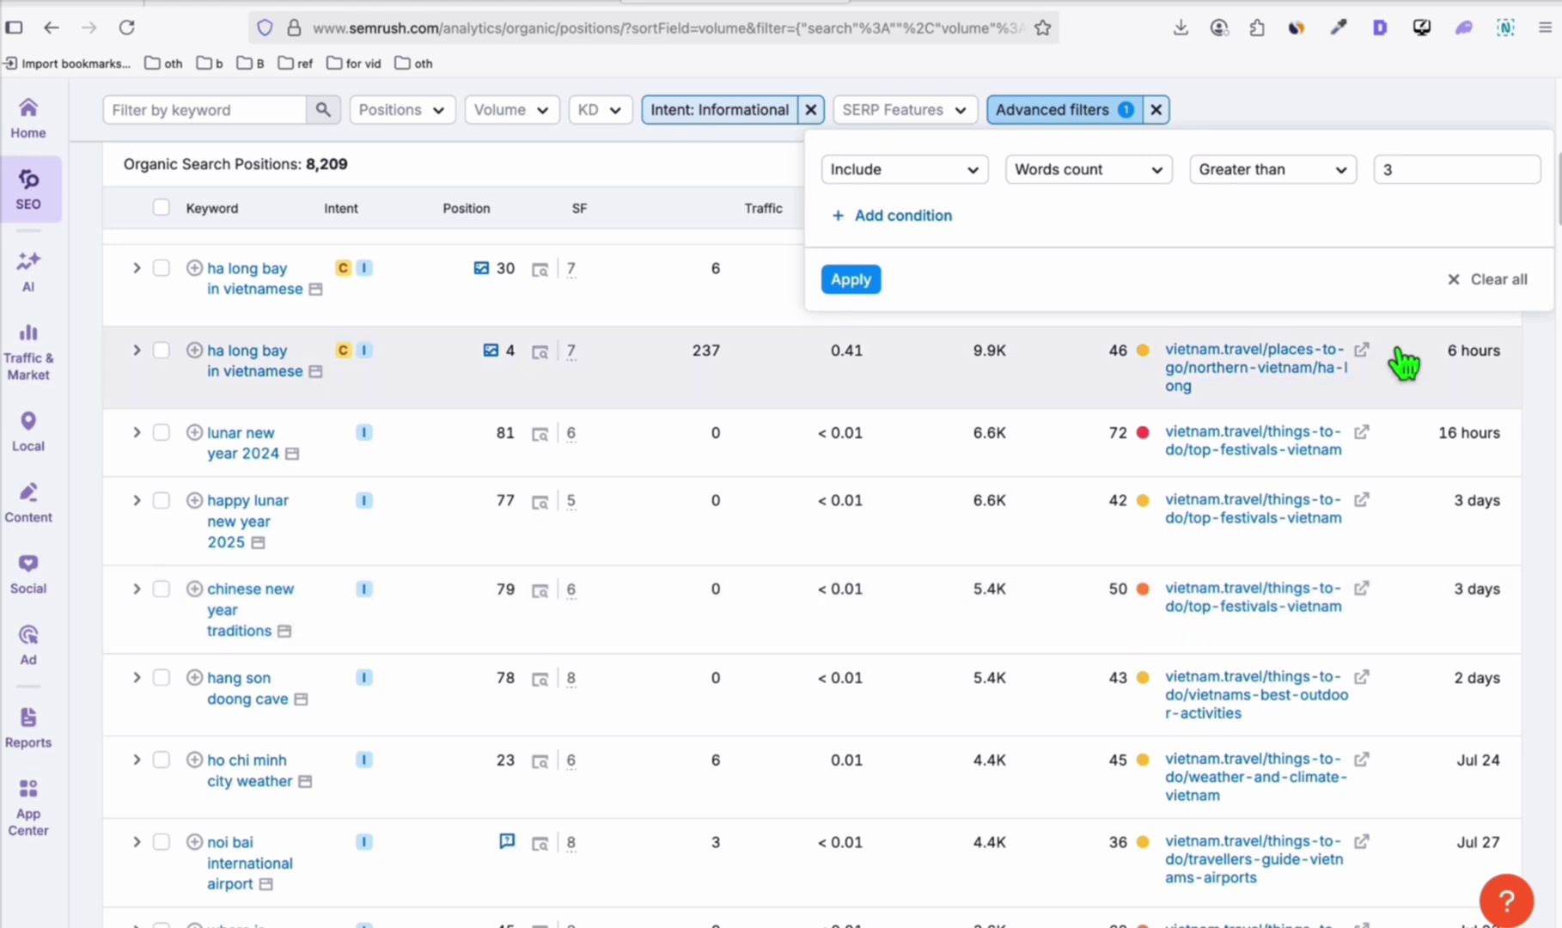
Fill the line 5 theme folder name placeholder with 'vietname_travels'.
click(225, 6)
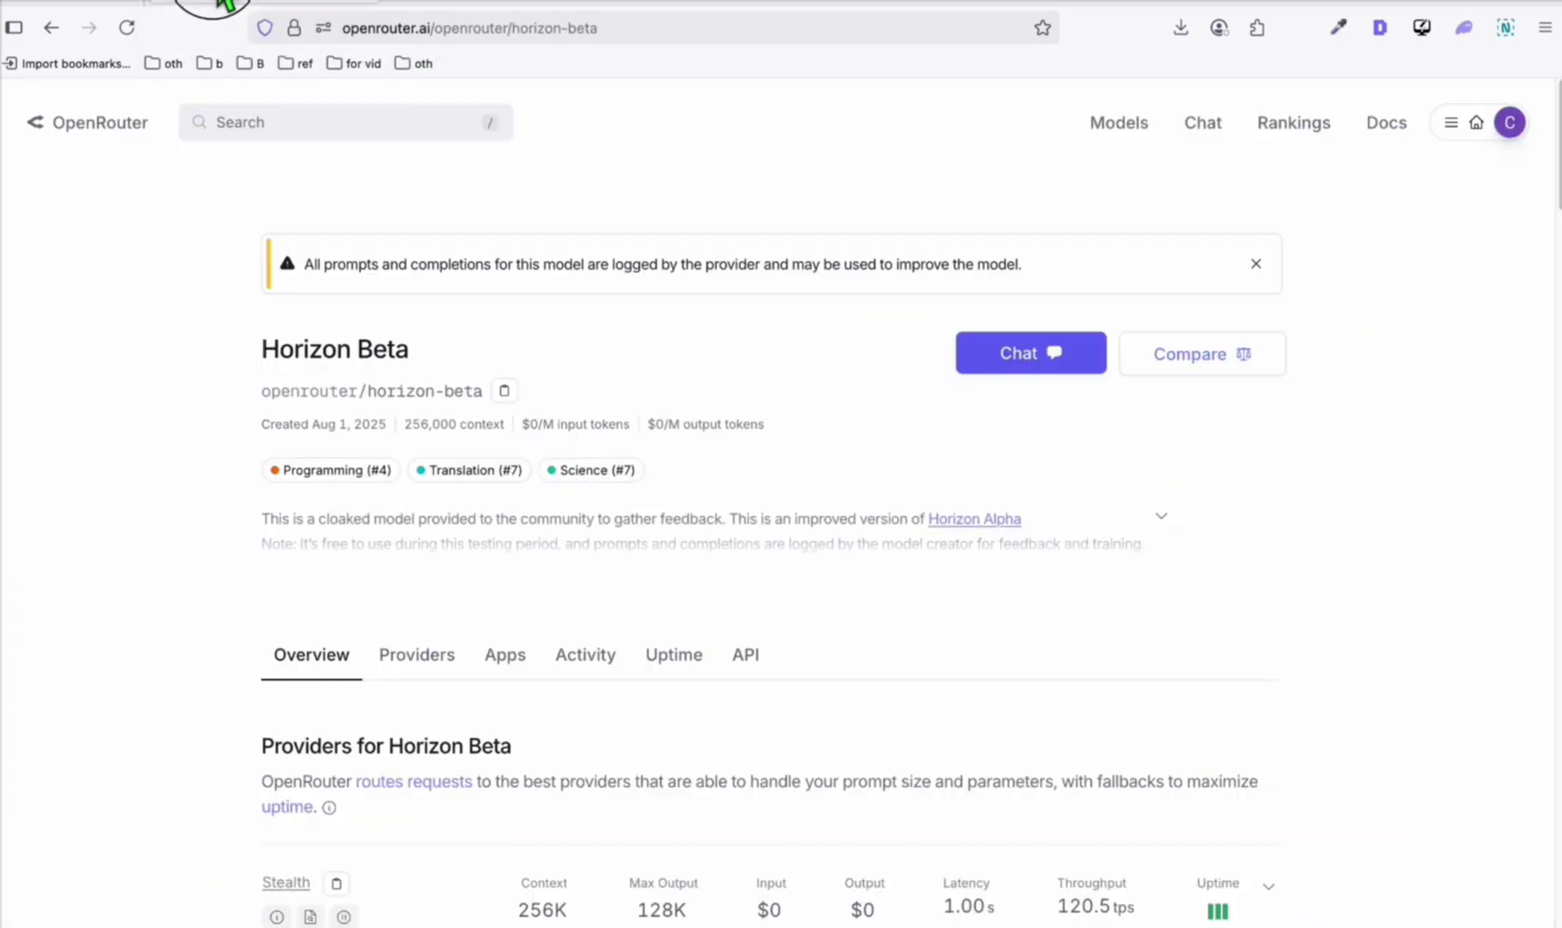
key(super+Tab)
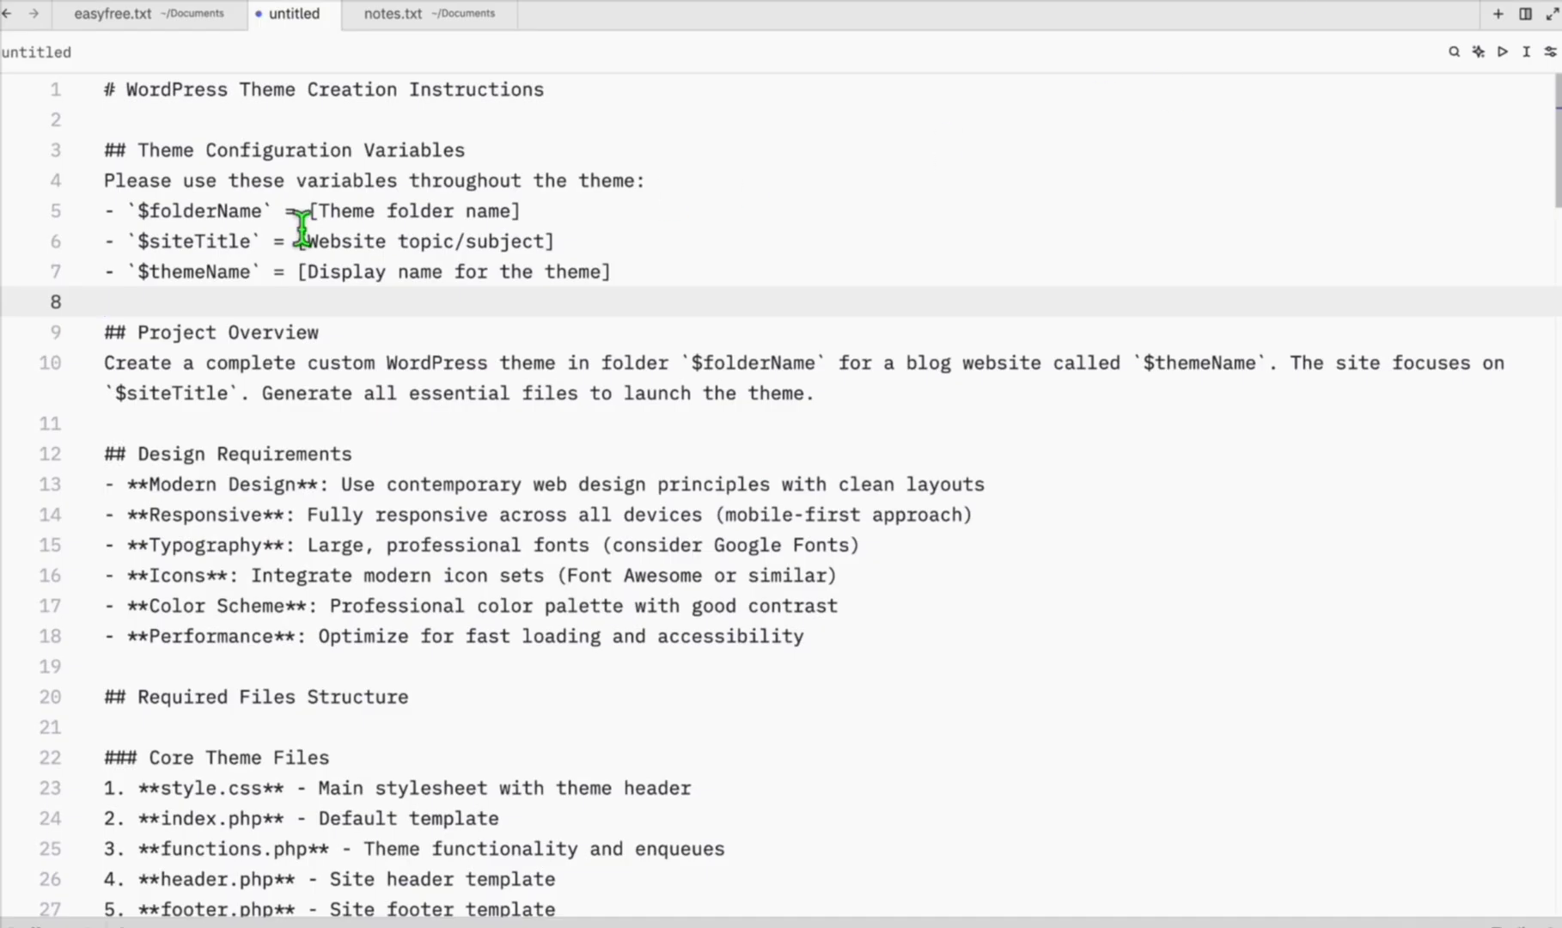
click(319, 213)
drag(322, 216, 540, 220)
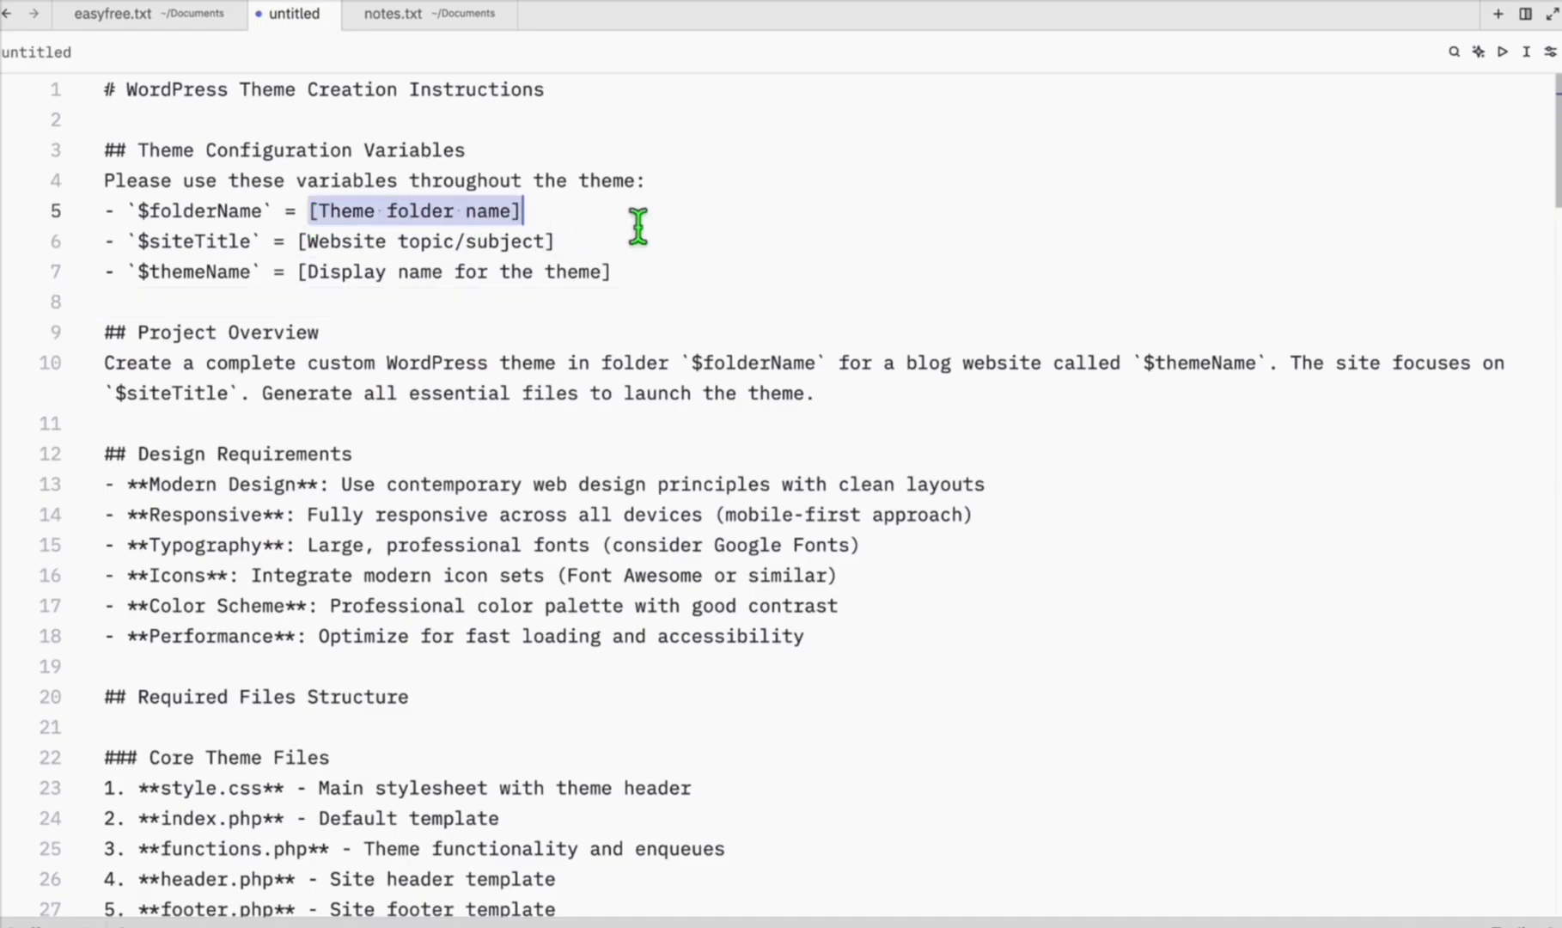
text(')
text(vietname_travels)
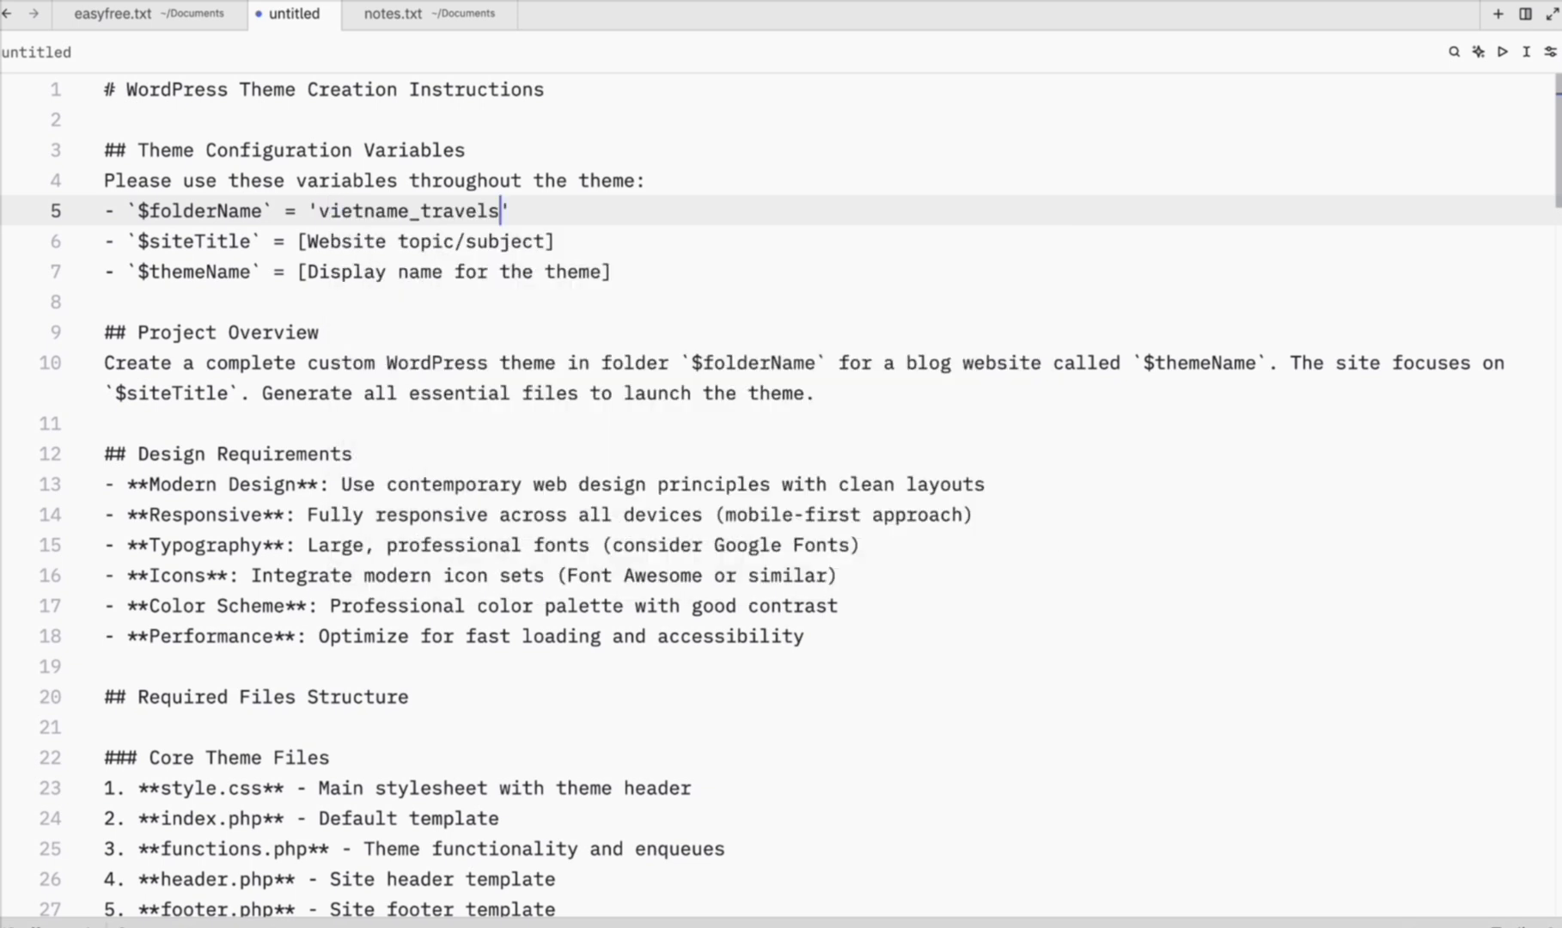
Replace the line 6 website topic placeholder with 'Vietnam Travels'.
drag(302, 244, 596, 254)
key(BackSpace)
text('Vietnam Travels)
drag(479, 244, 320, 252)
key(ctrl+c)
Set the line 7 theme name to 'Vietnam Travels Horizon Beta' and select the whole document.
click(299, 273)
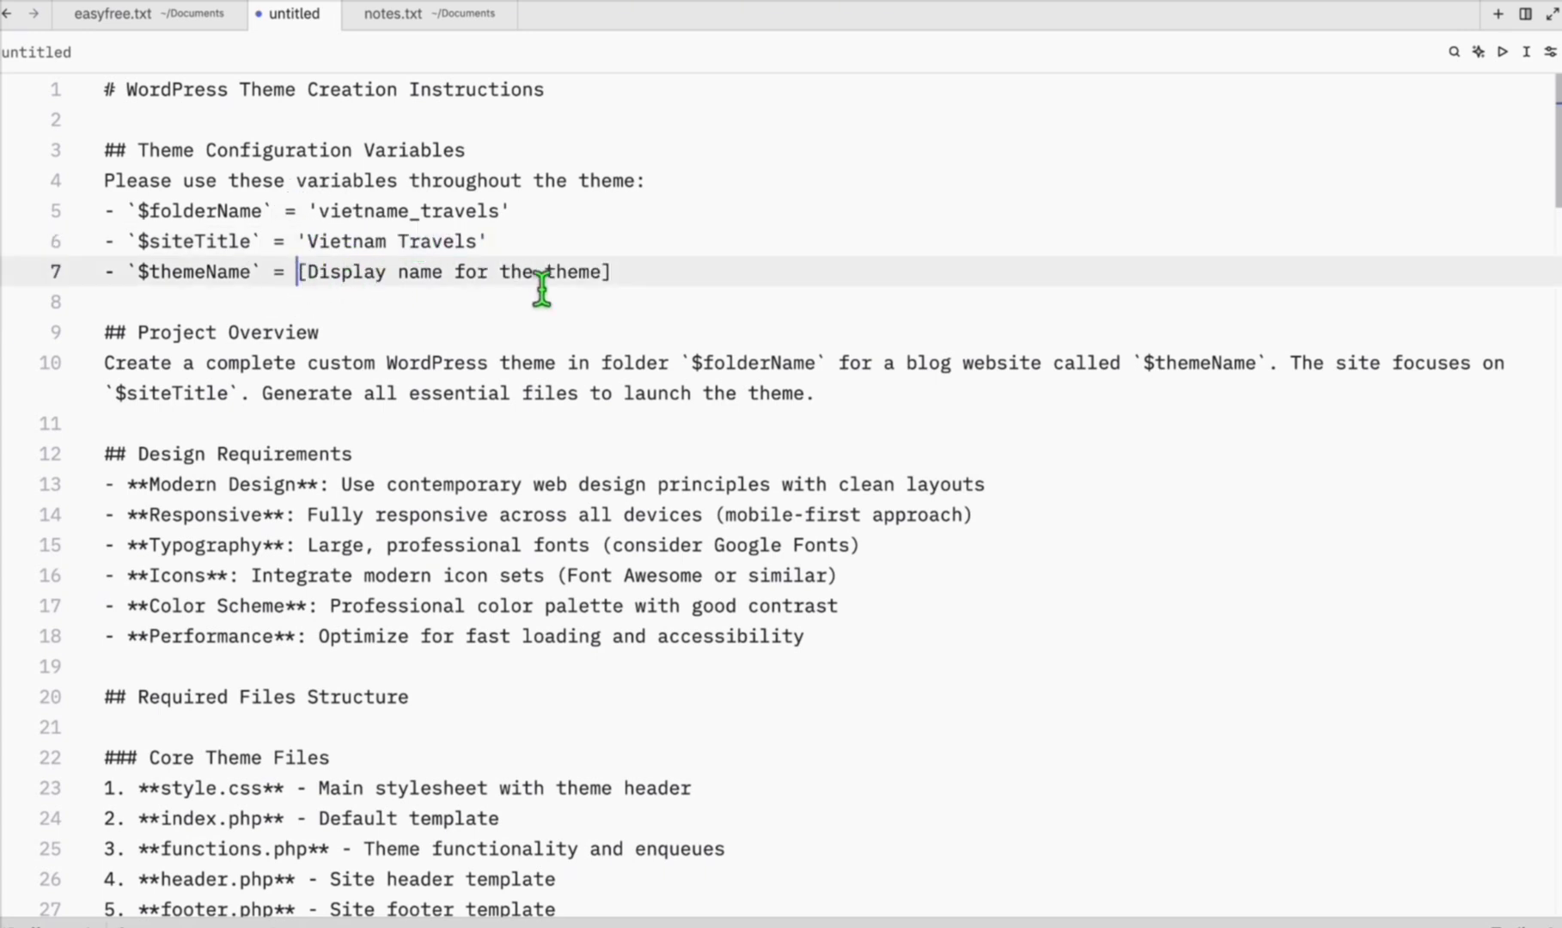
shift+click(672, 286)
key(BackSpace)
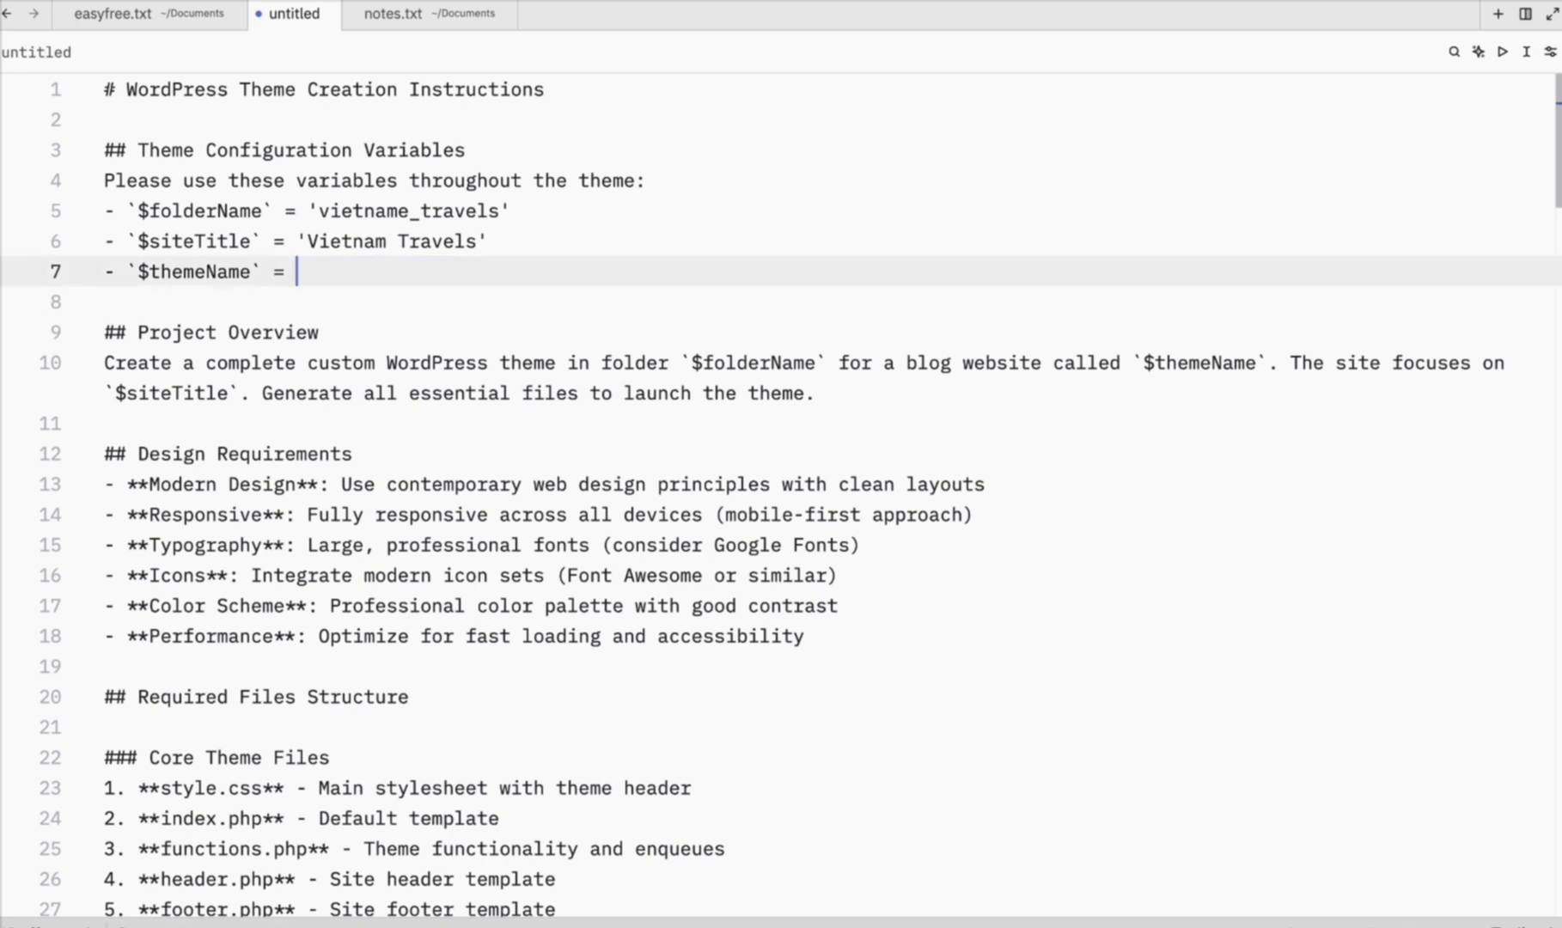
text('')
key(Left)
key(ctrl+v)
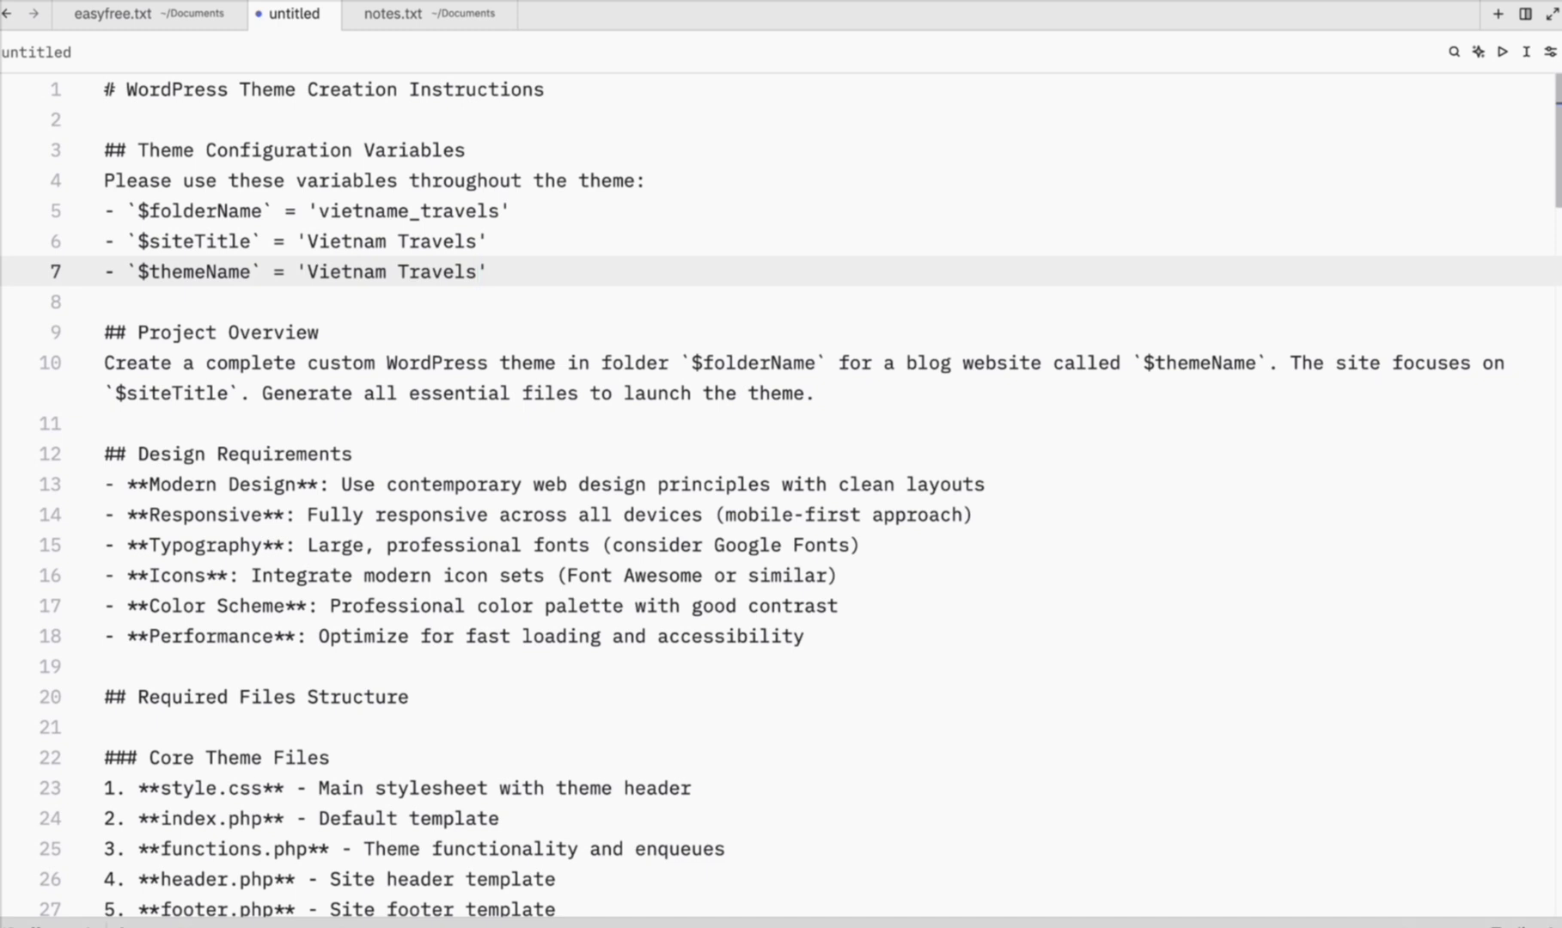
text(Horizon Beta)
click(263, 362)
click(698, 230)
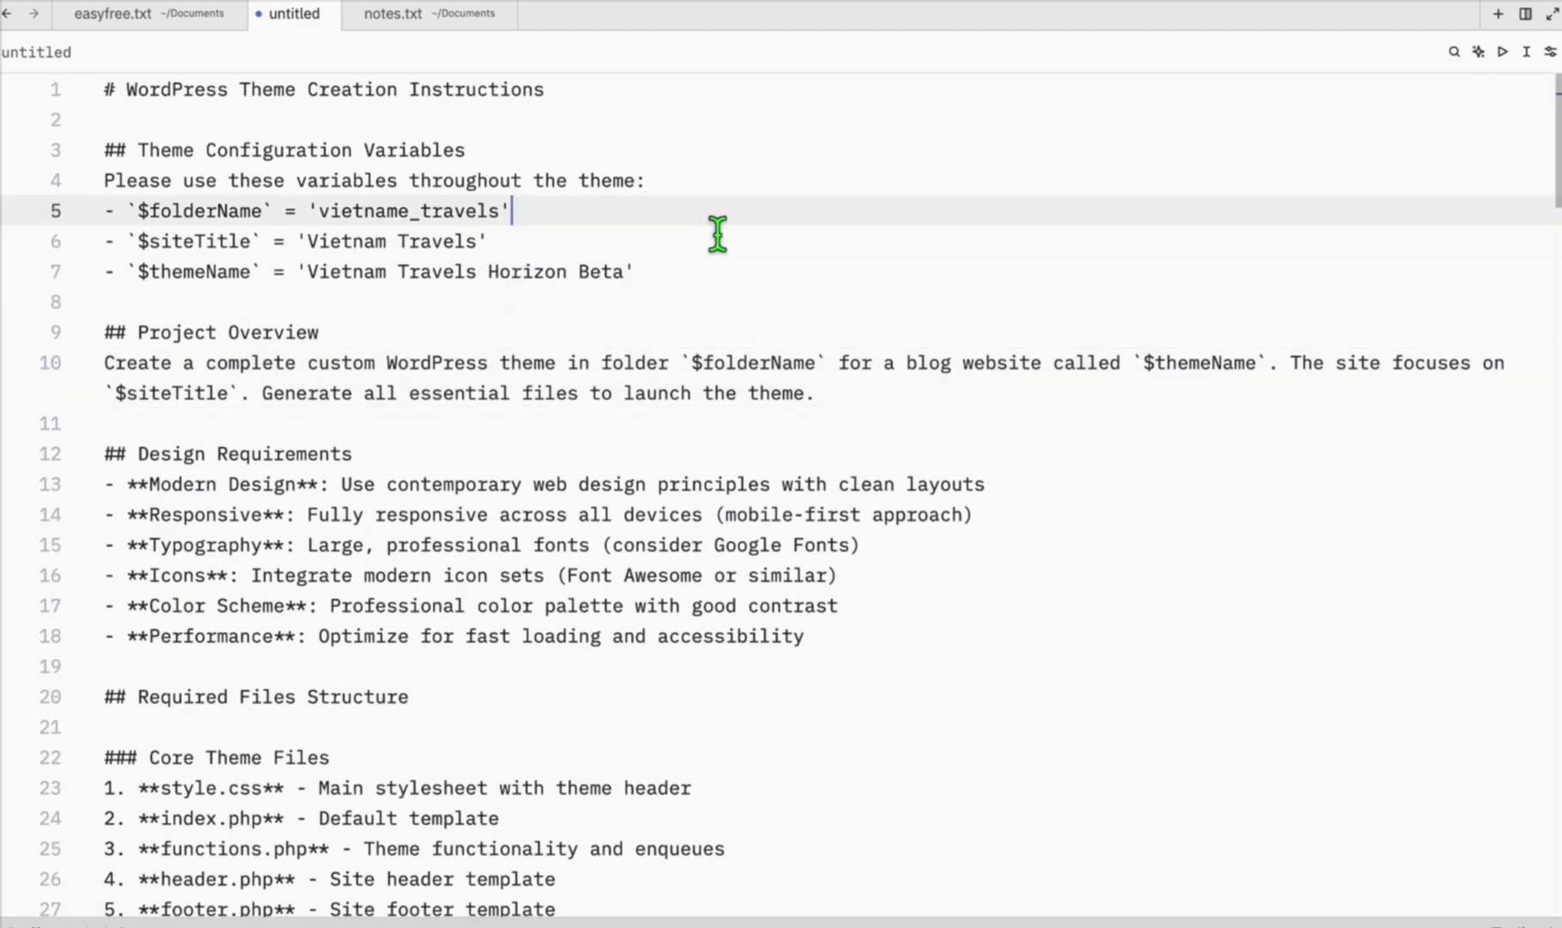
key(ctrl+a)
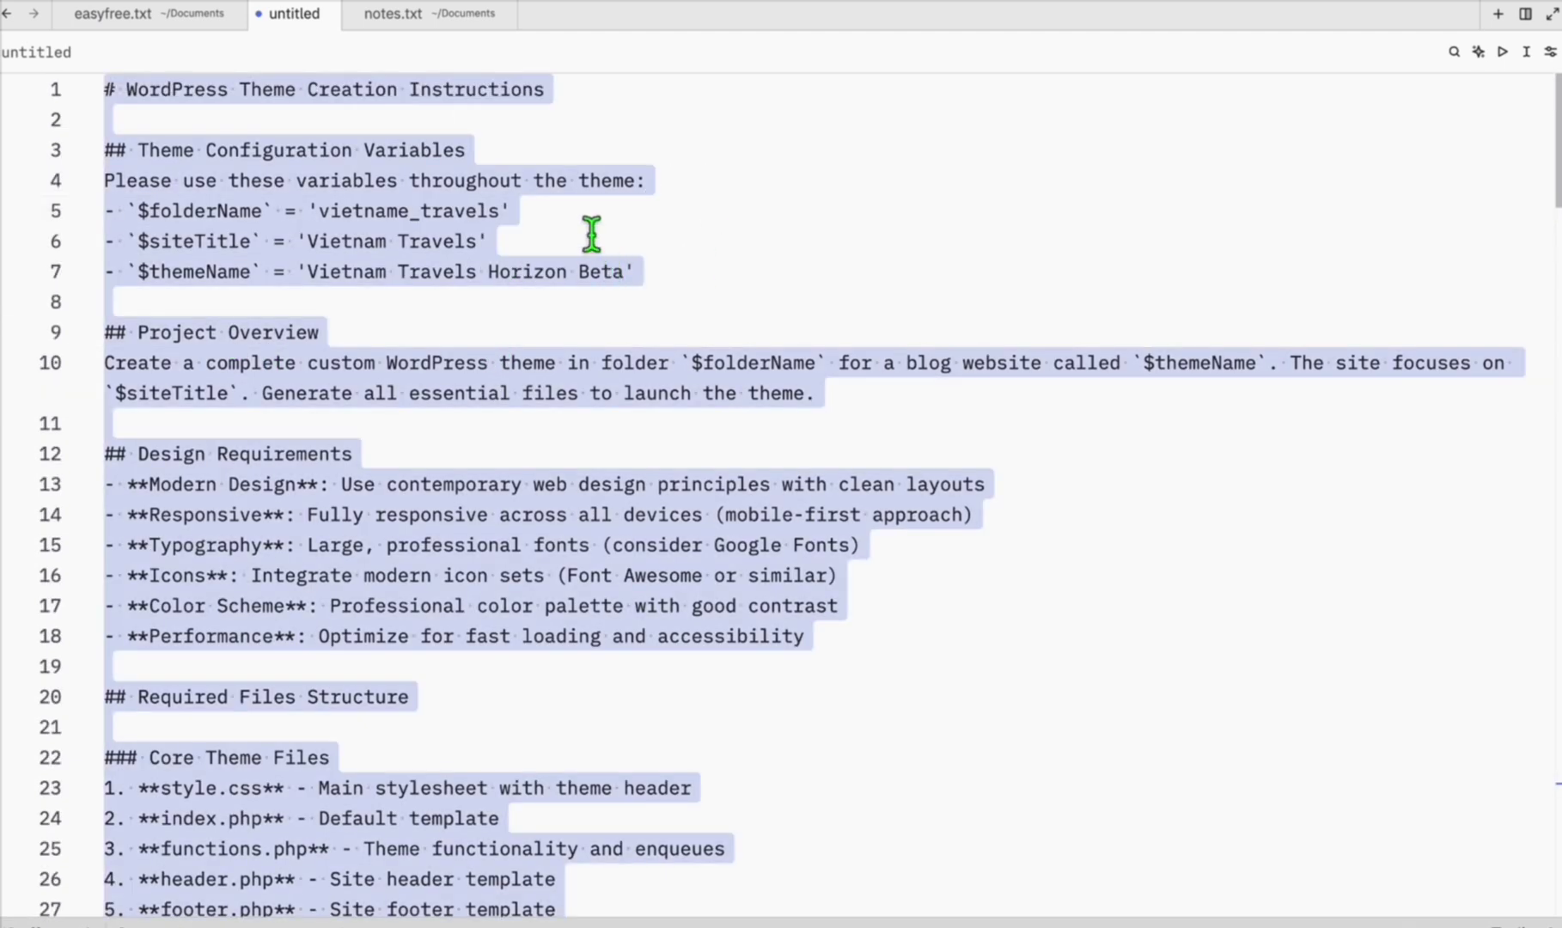
Create a new Local WordPress site named 'vietnam travels' with default environment settings.
key(super+tab)
drag(517, 129, 492, 41)
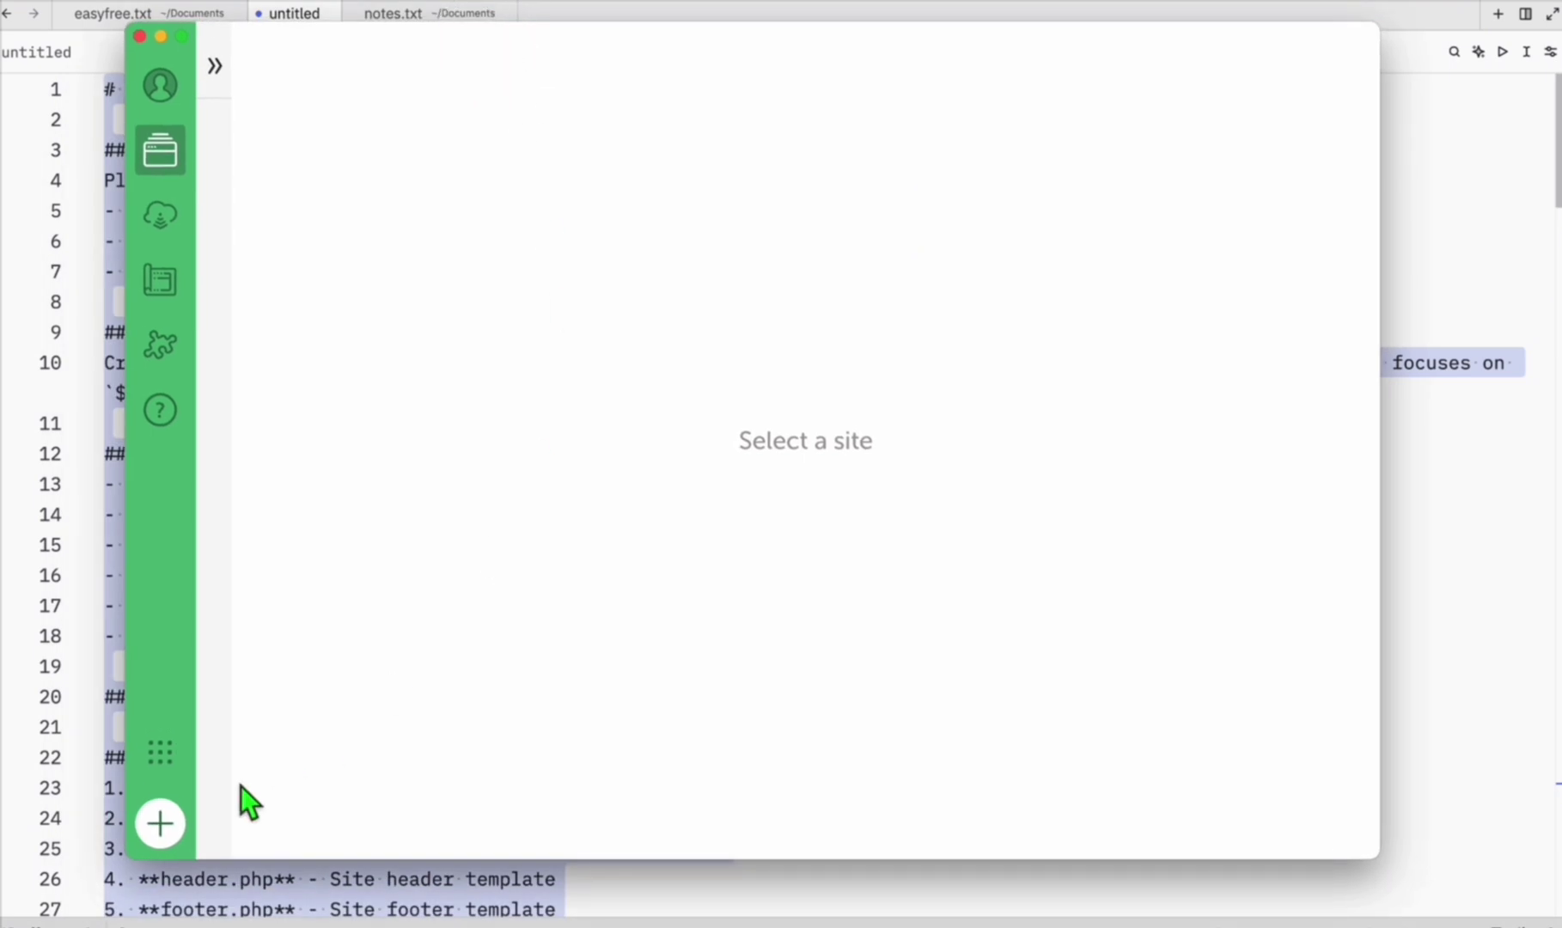
click(188, 835)
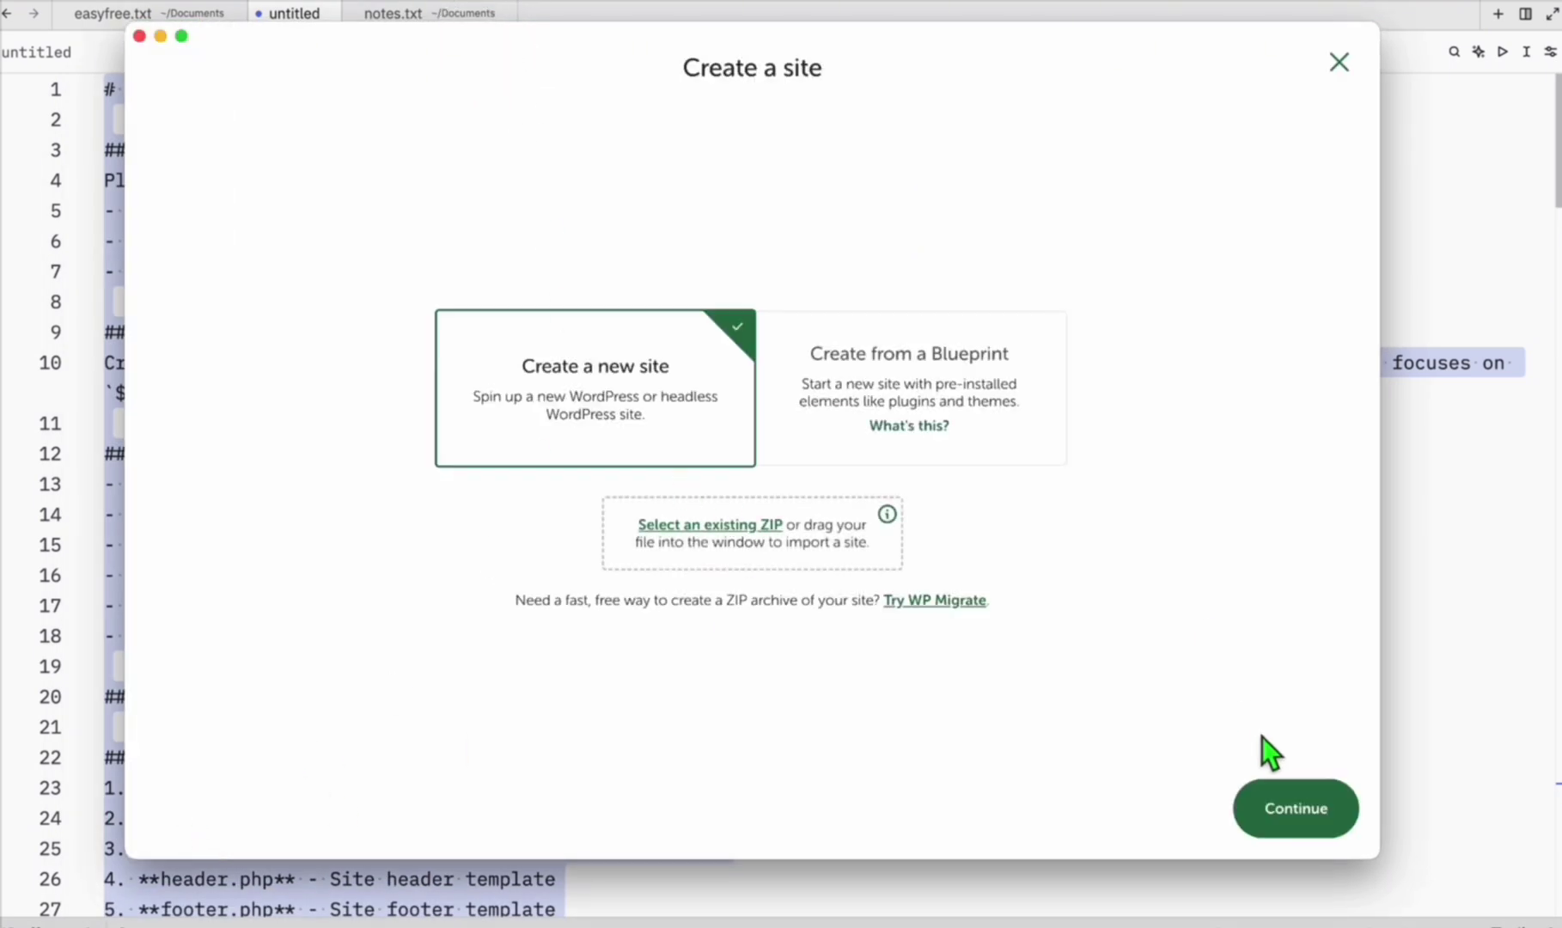
click(1307, 821)
text(vi)
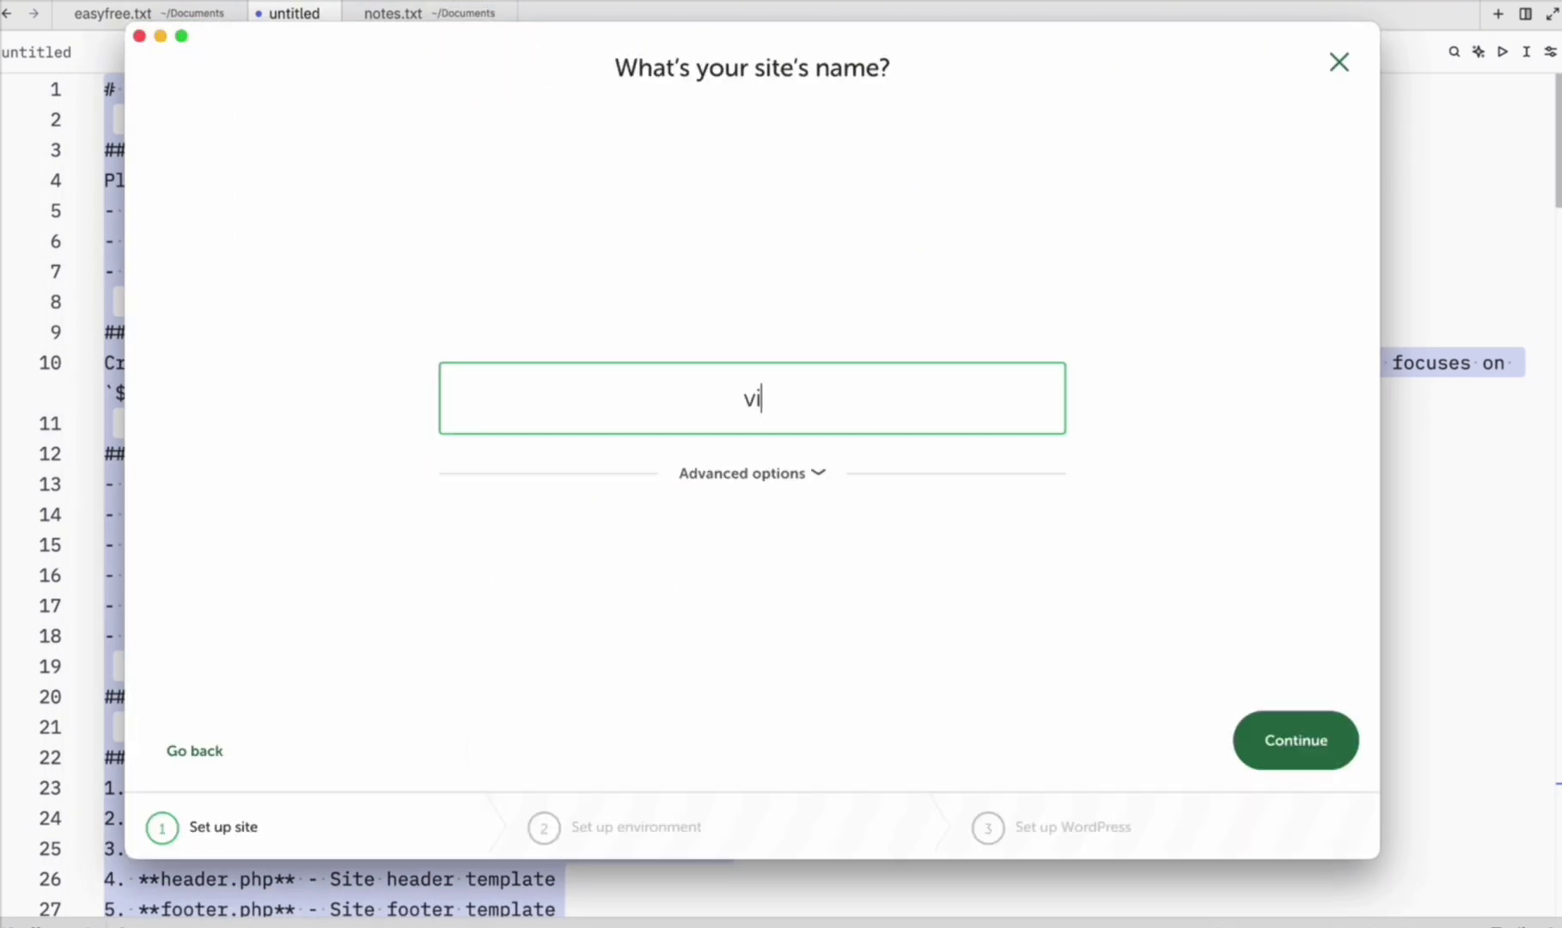
text(etnam travels)
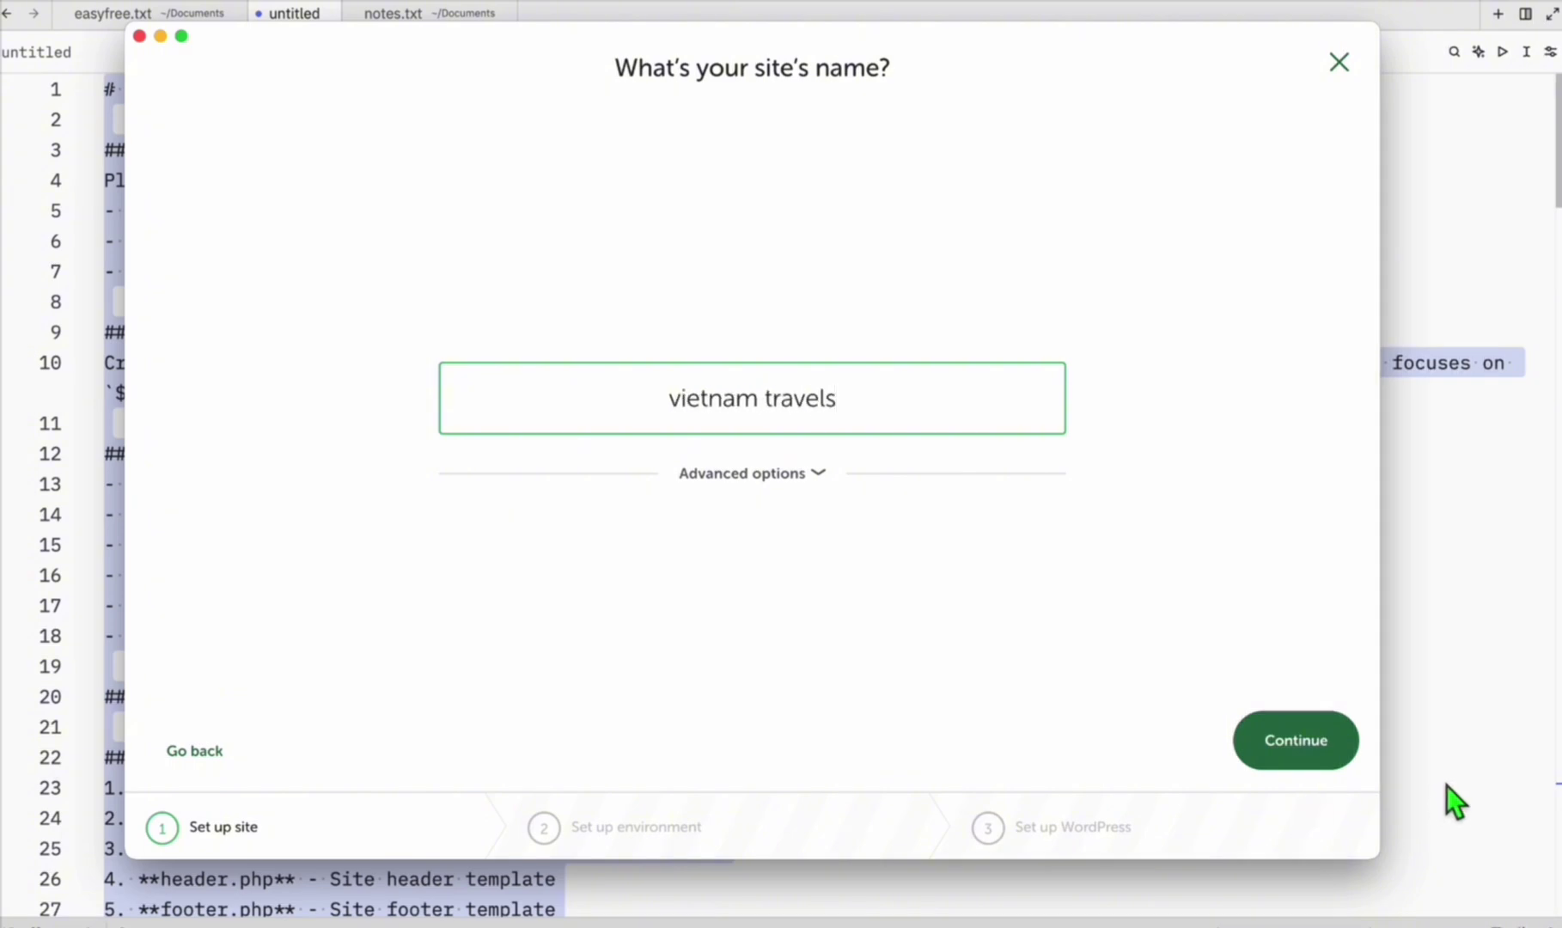
click(1297, 744)
click(1299, 753)
click(1295, 748)
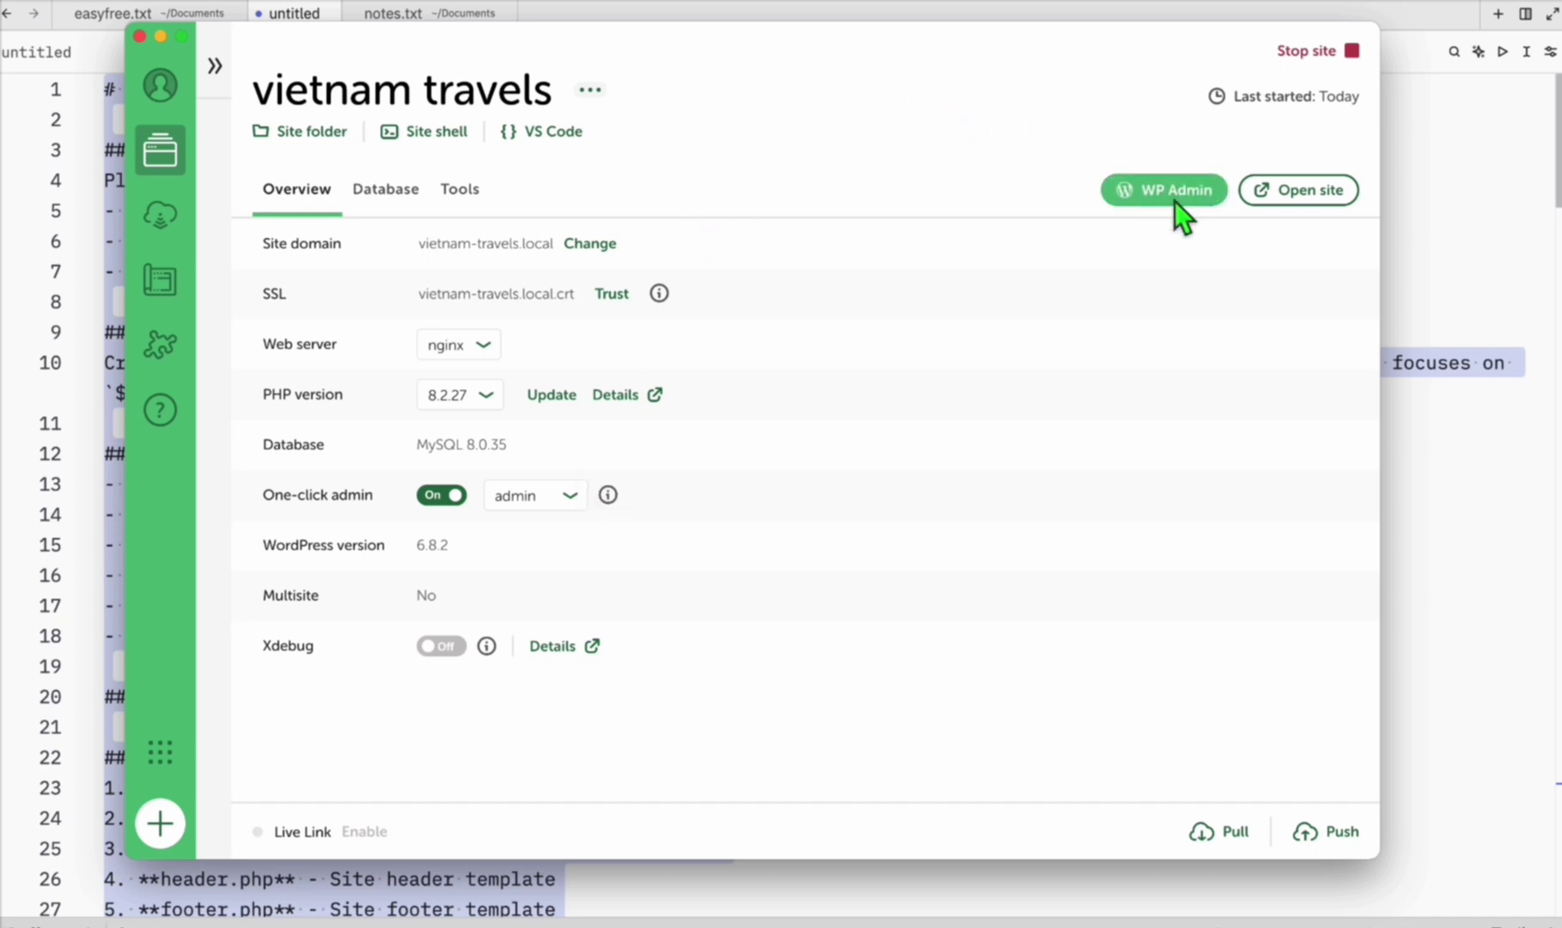
Open the vietnam travels site's files in VS Code and close the Copilot panel.
click(1197, 186)
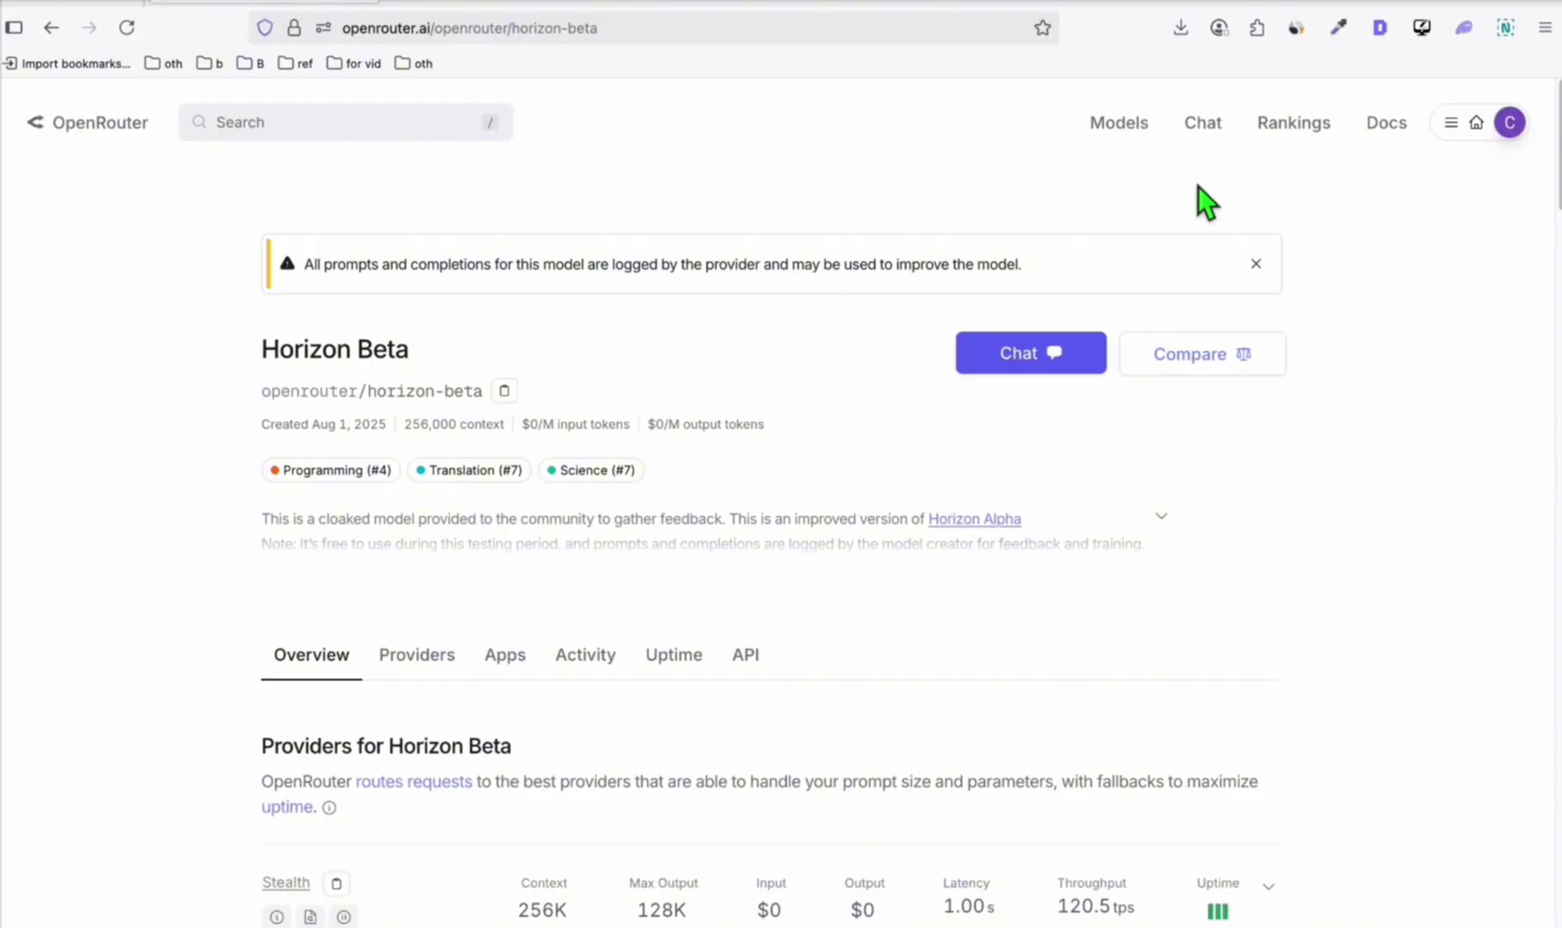
key(super+Tab)
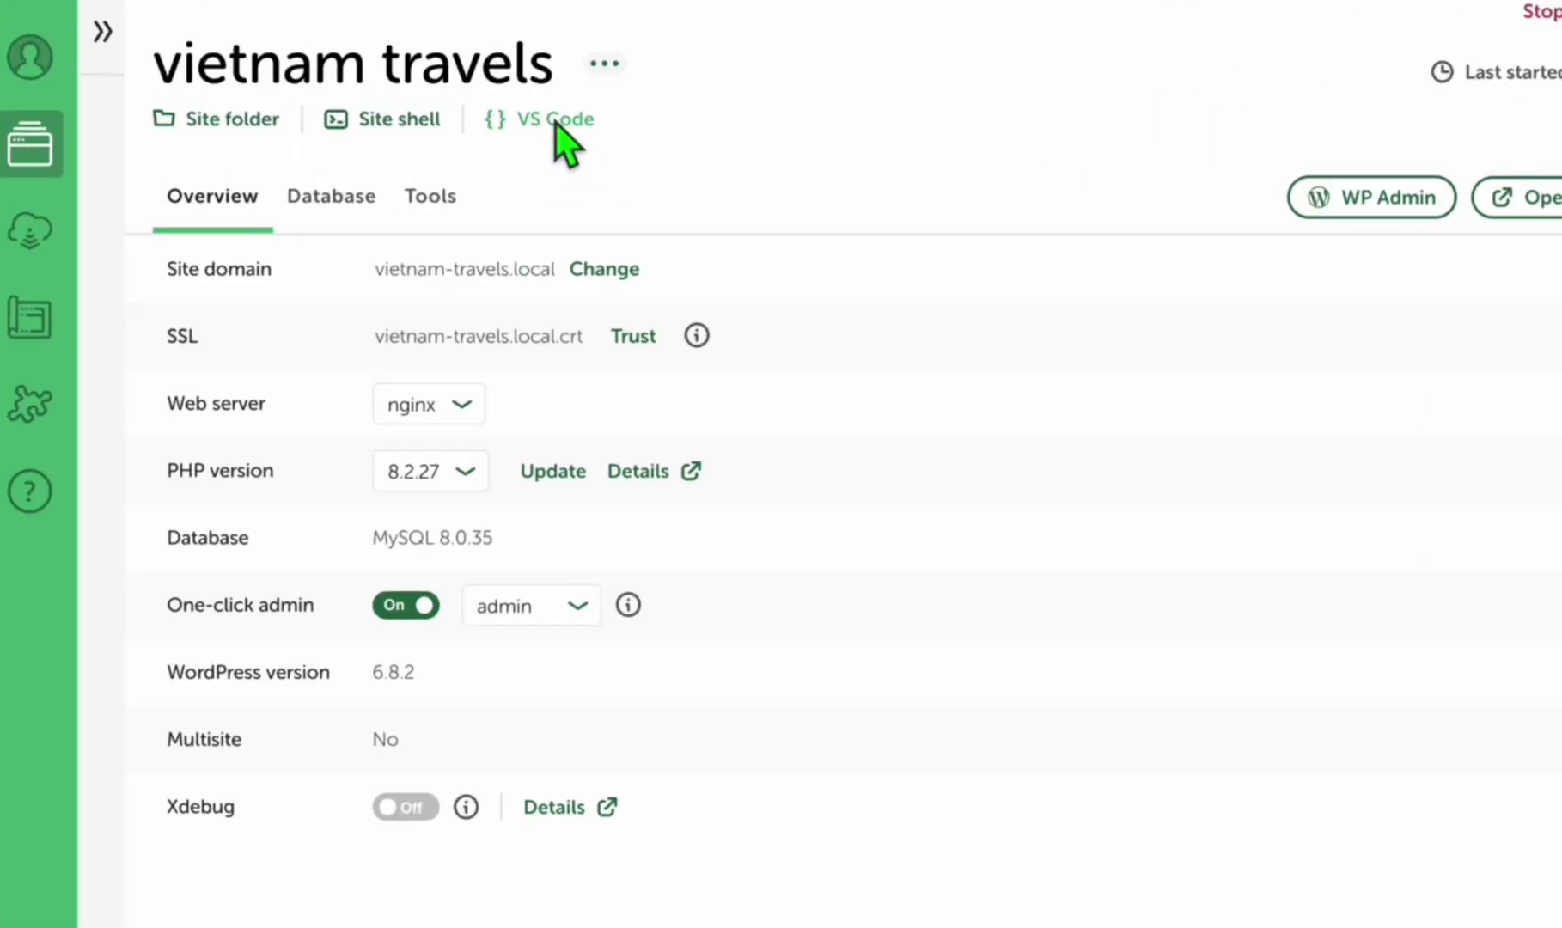
click(556, 123)
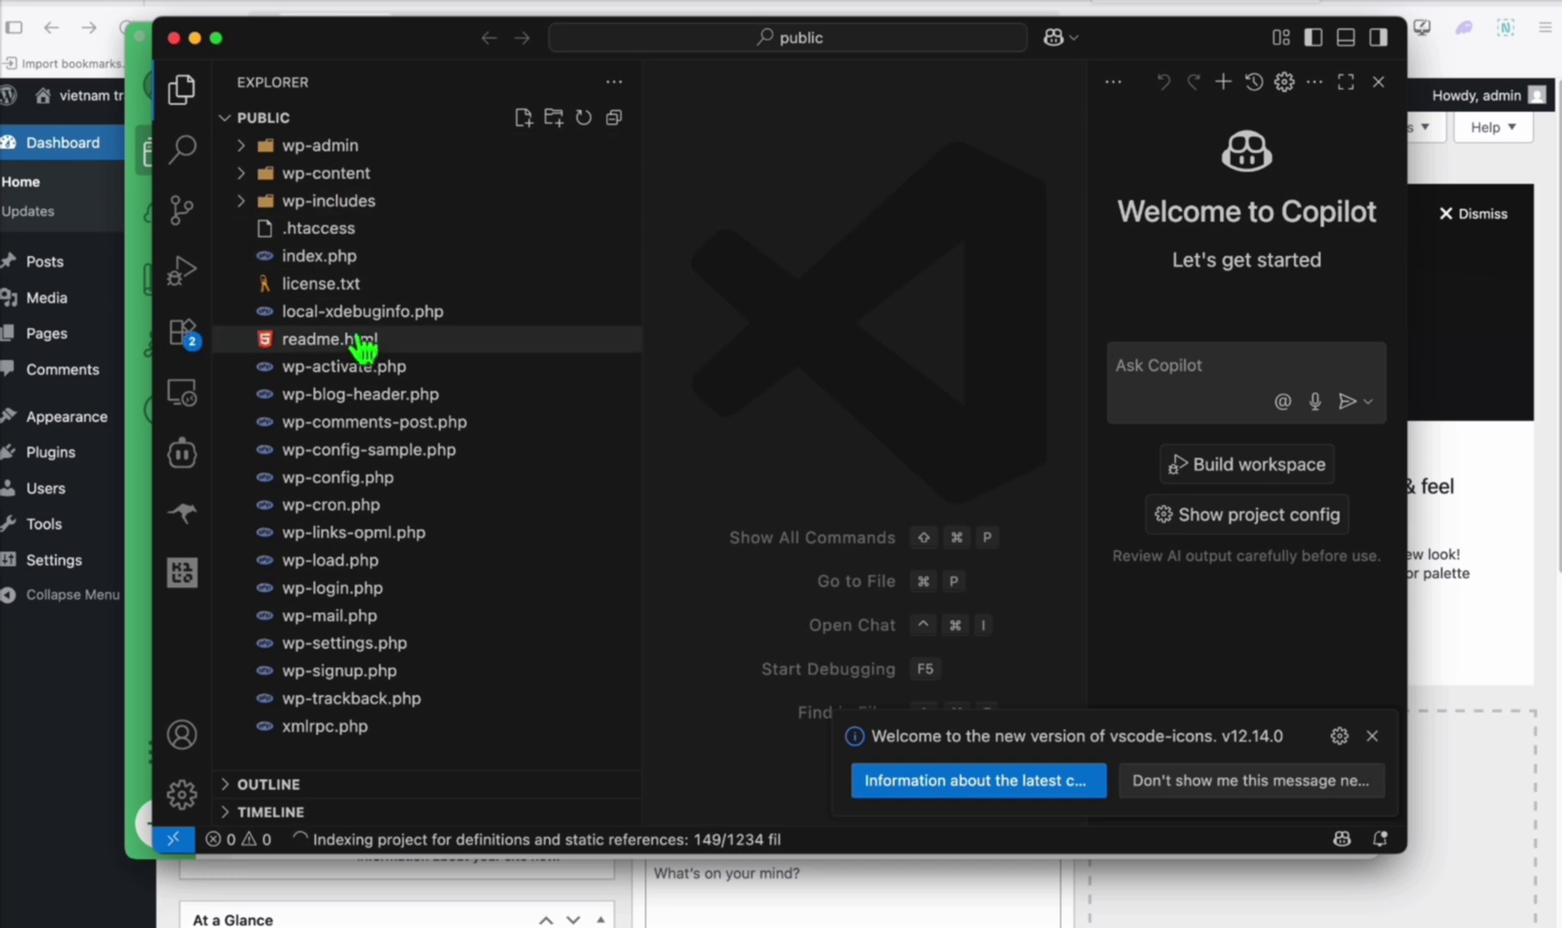
click(1378, 82)
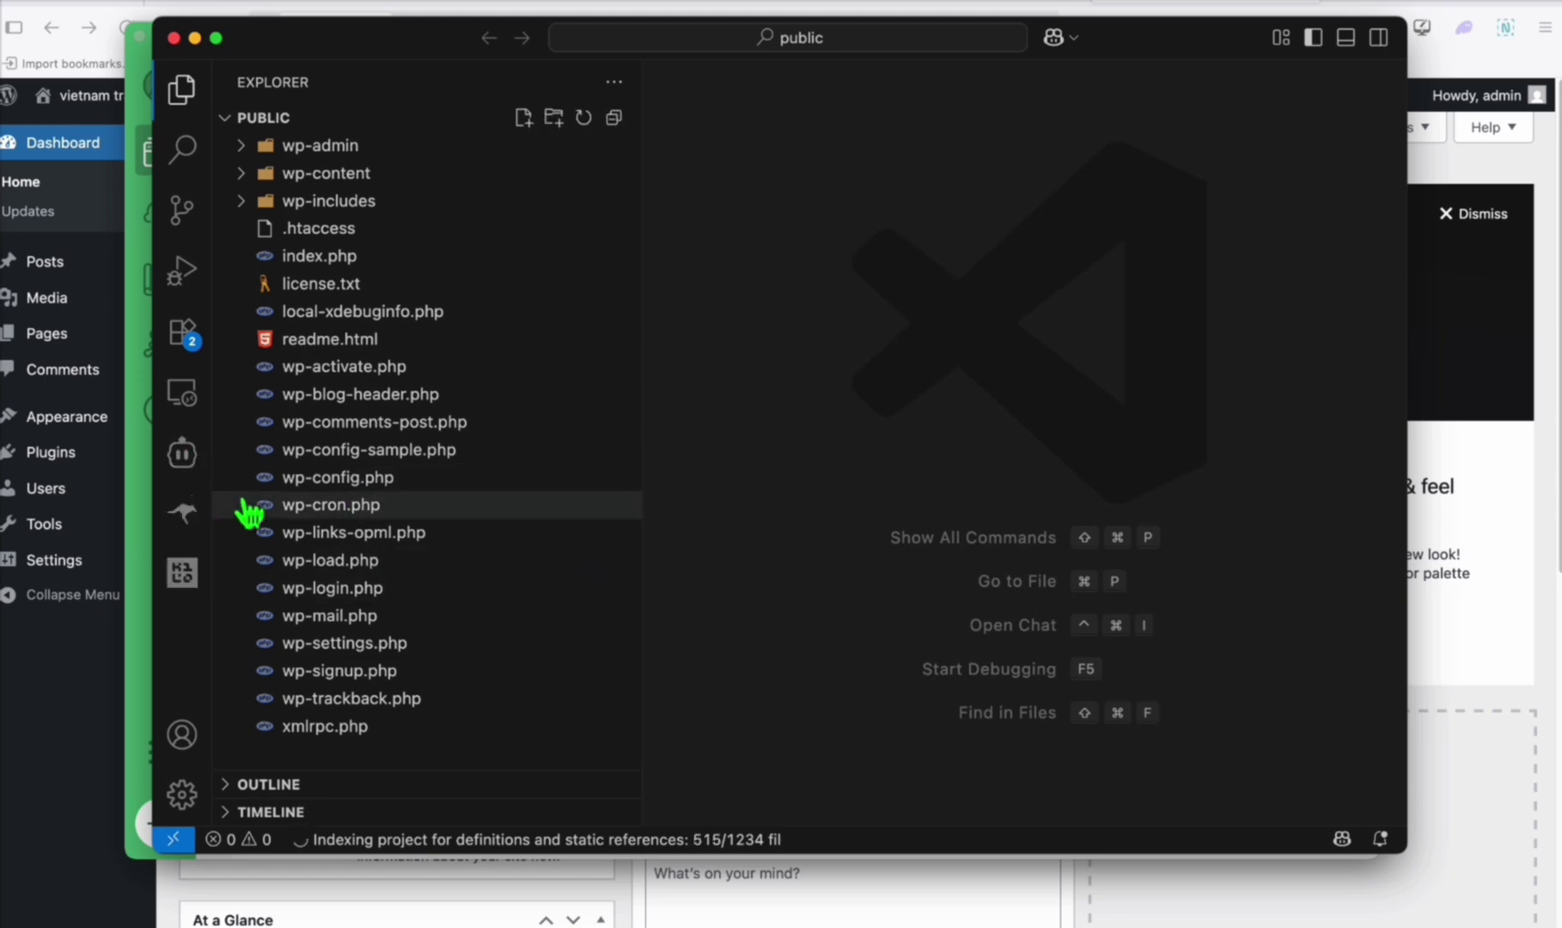
Open Cline on the horizon-beta model and copy the full theme instructions.
click(181, 453)
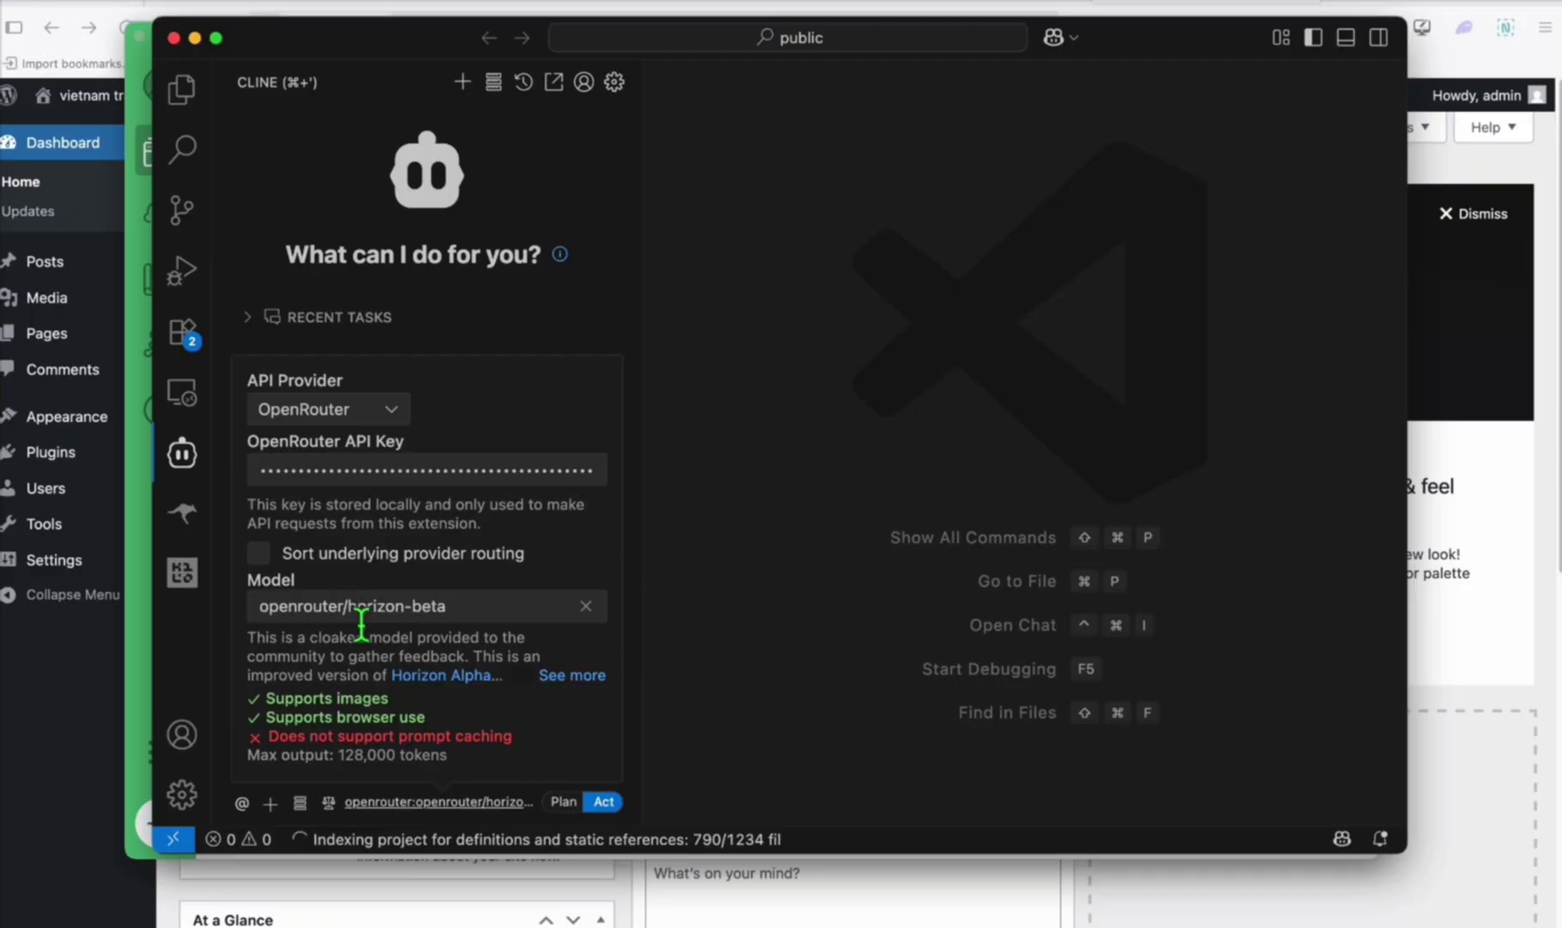
click(449, 780)
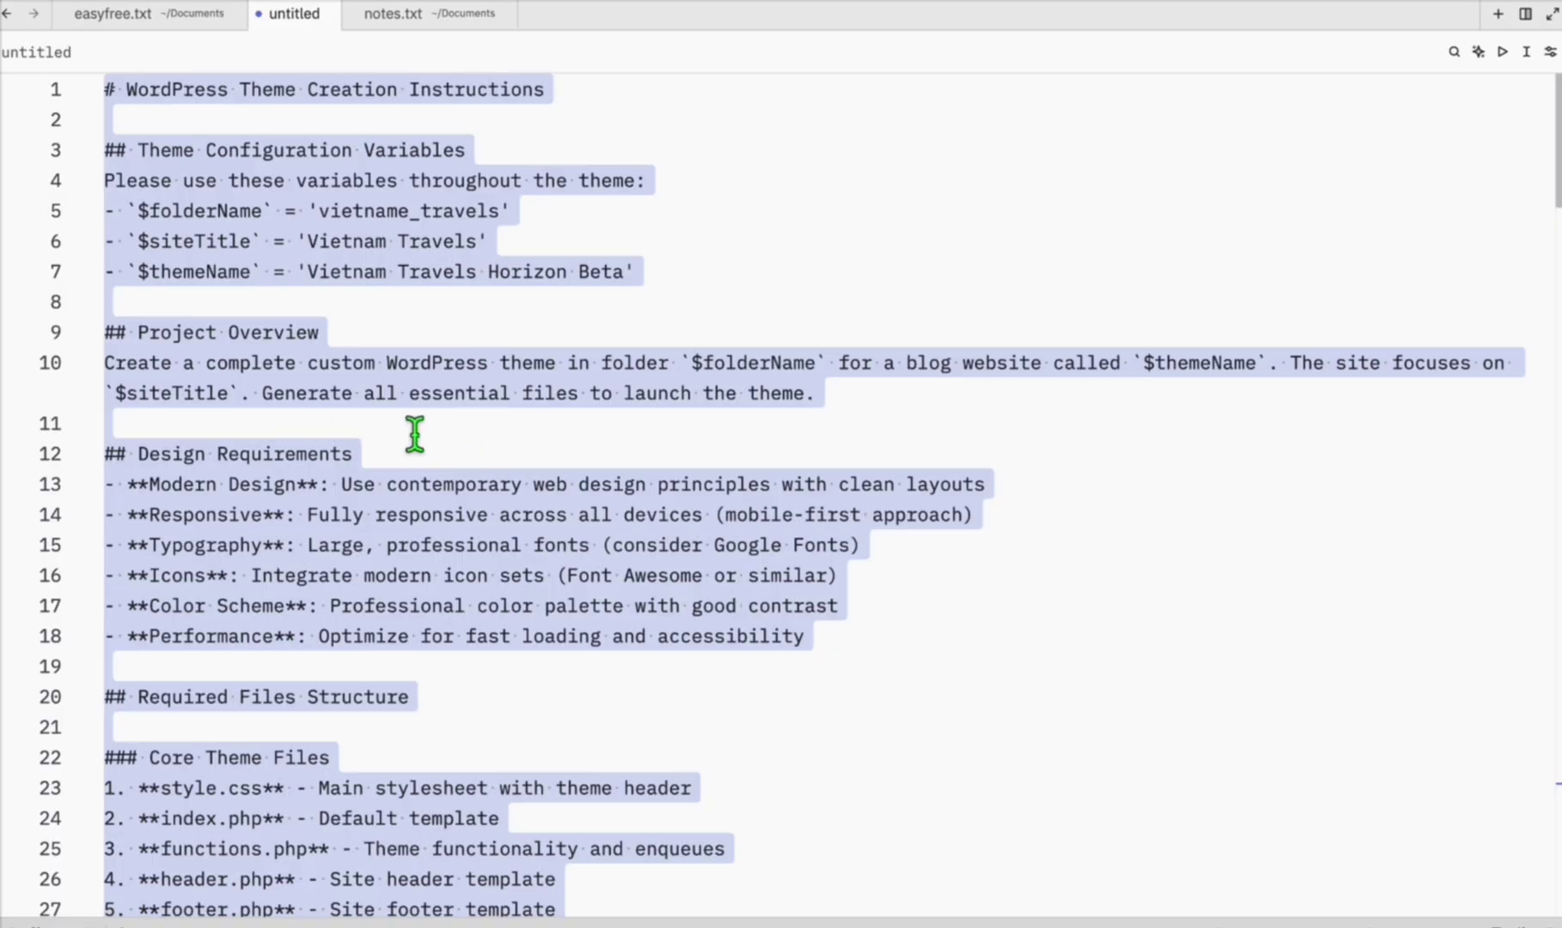
right_click(419, 254)
click(408, 558)
Paste the theme instructions into Cline and let it generate the theme files.
key(super+Tab)
key(super+v)
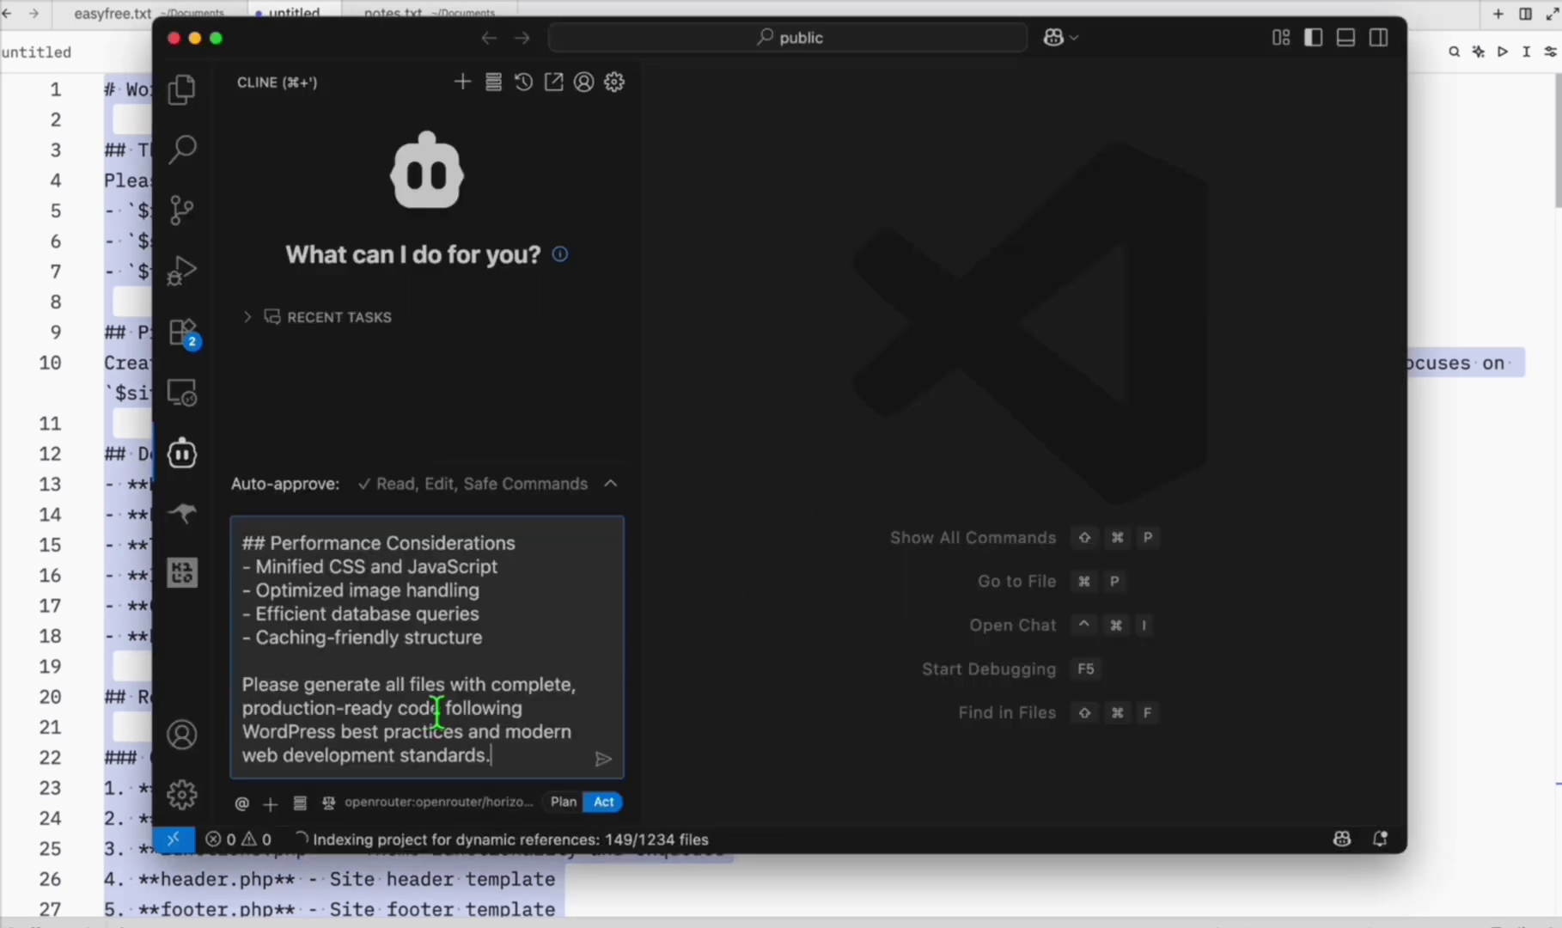
click(604, 760)
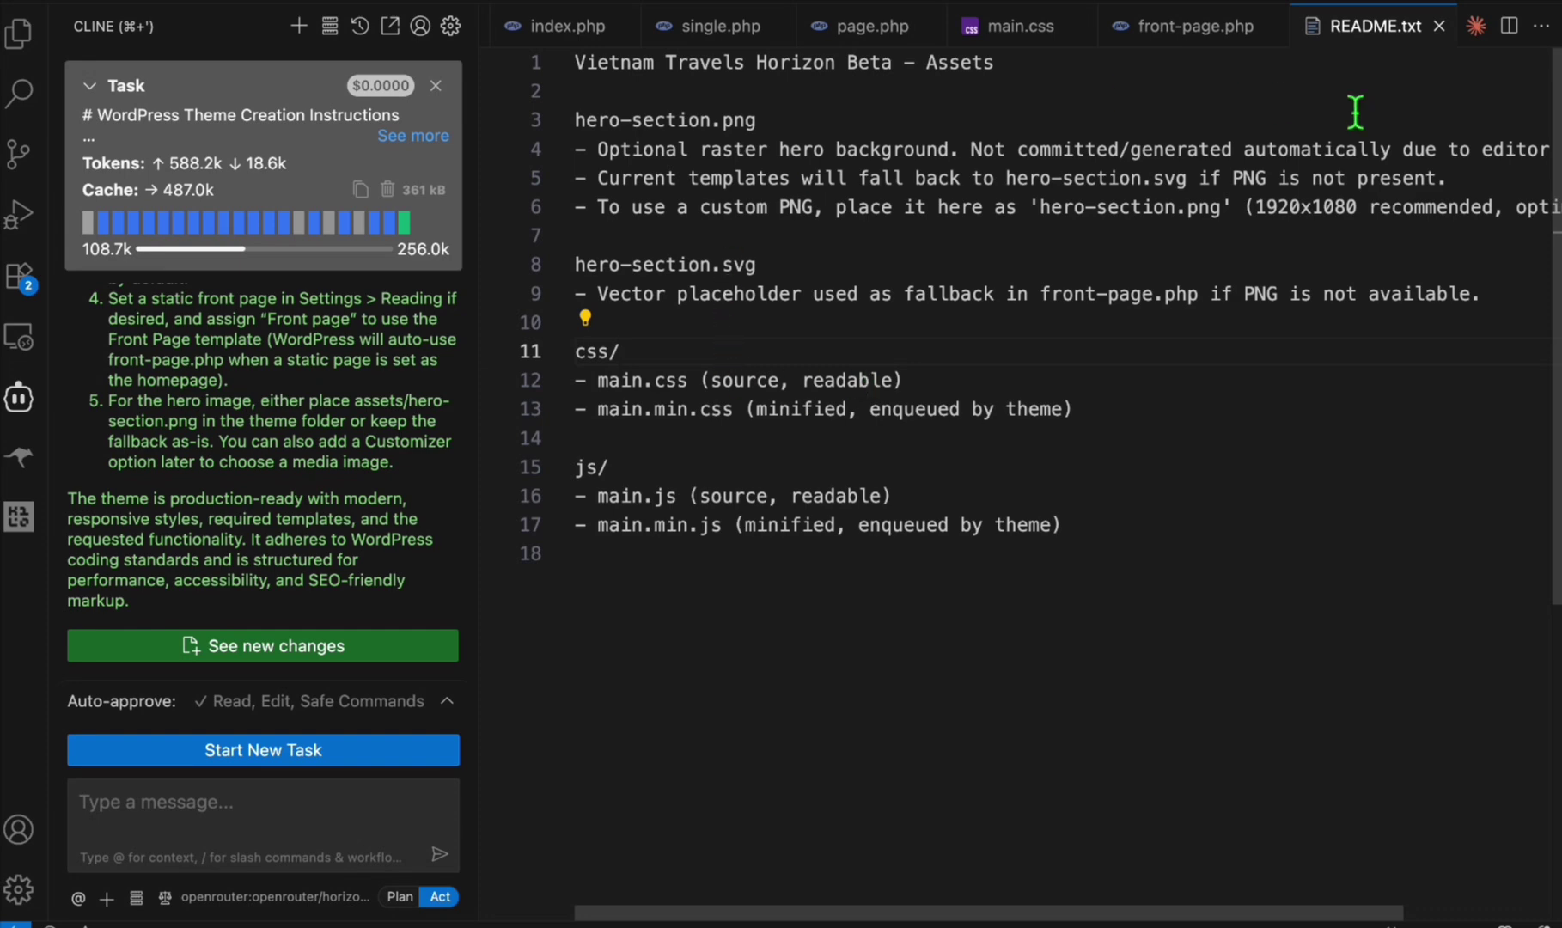
click(1439, 27)
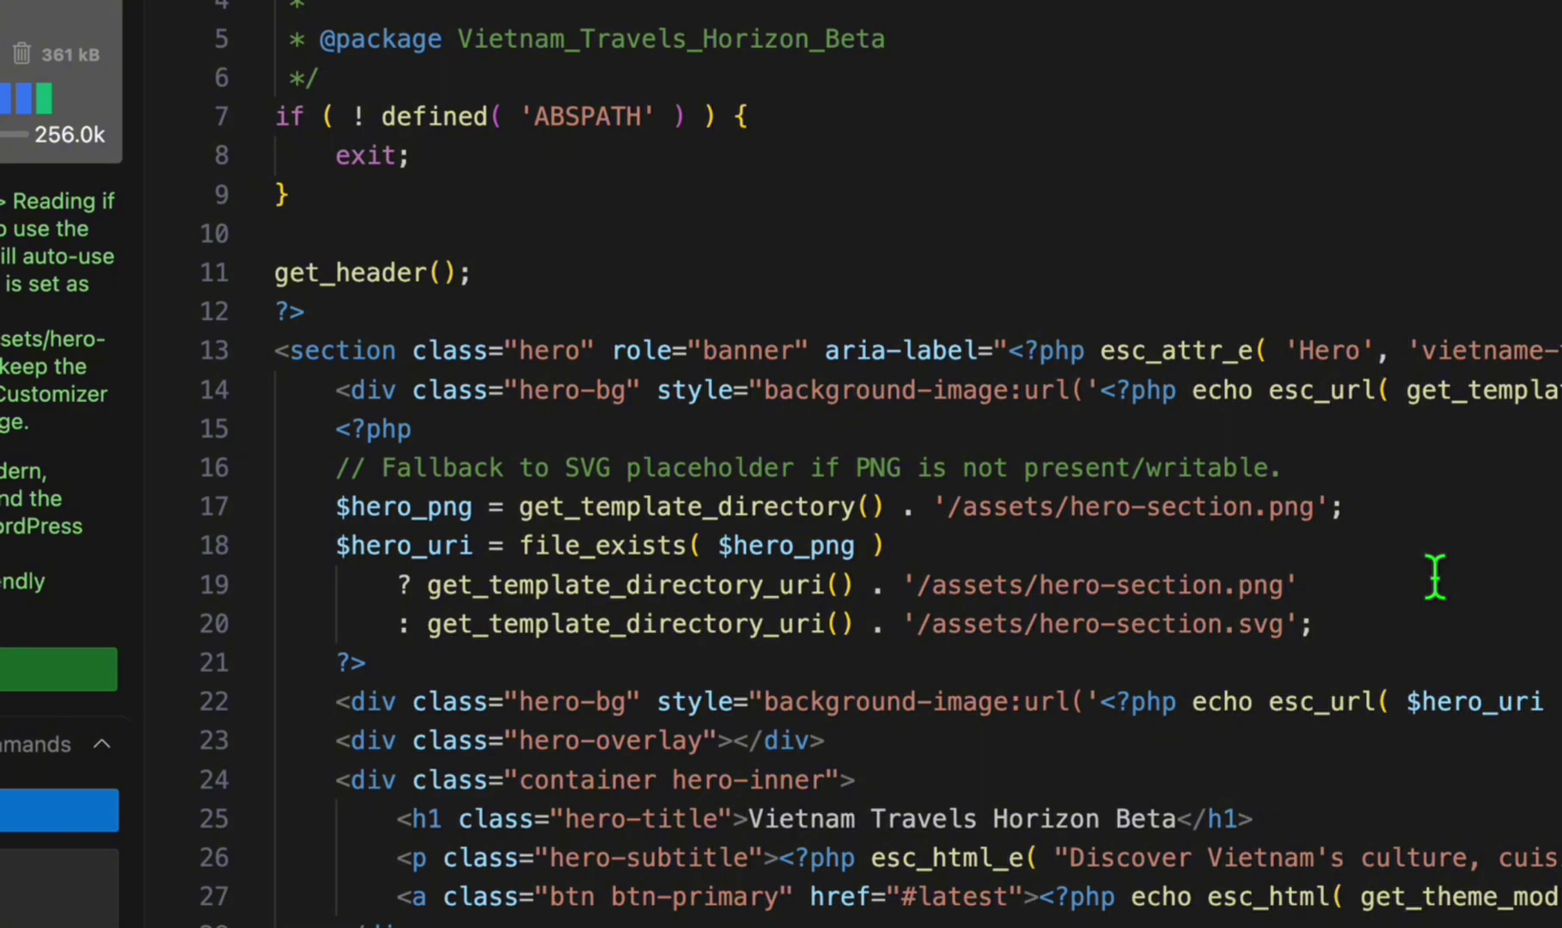
scroll(1155, 534, down, 1)
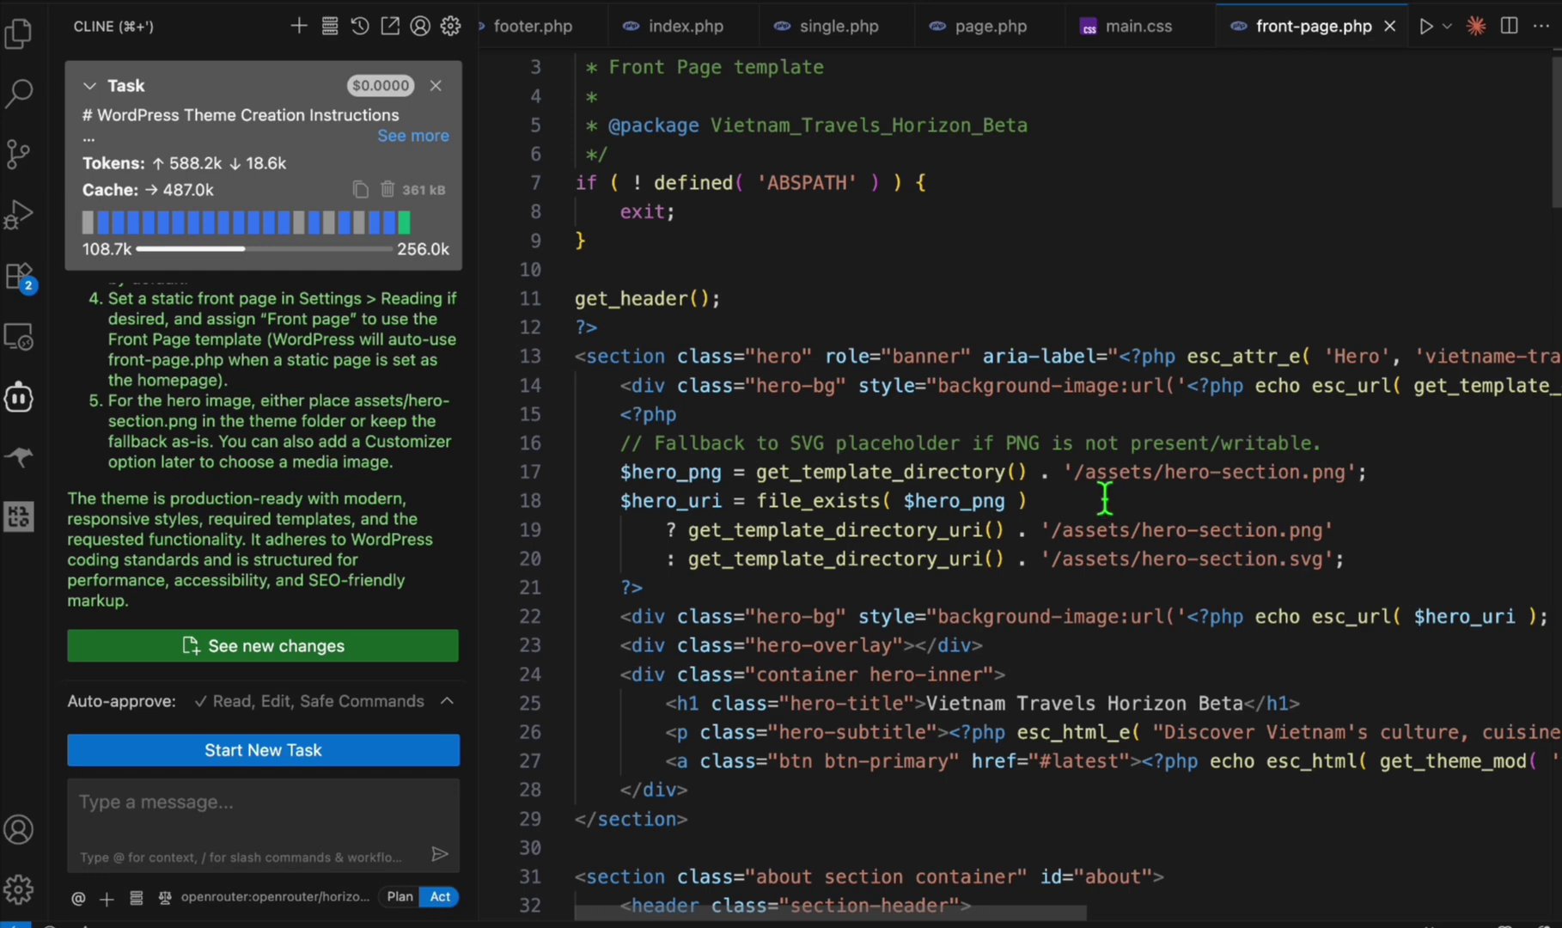
scroll(1103, 498, down, 3)
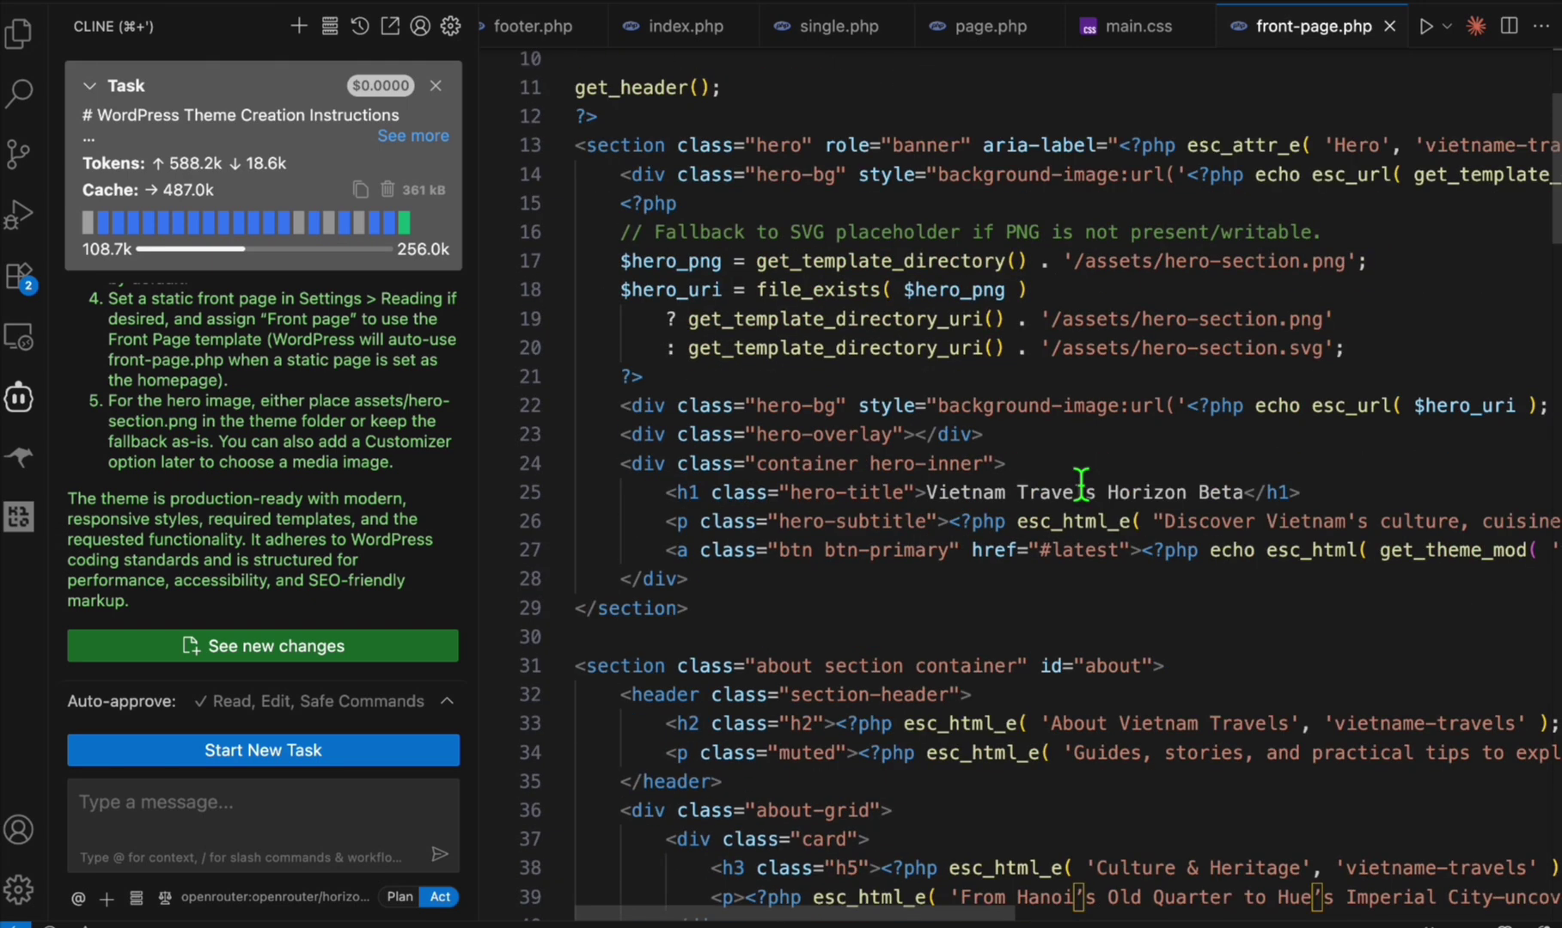
Open the site's WordPress admin and go to Appearance > Themes.
key(super+Tab)
click(1171, 200)
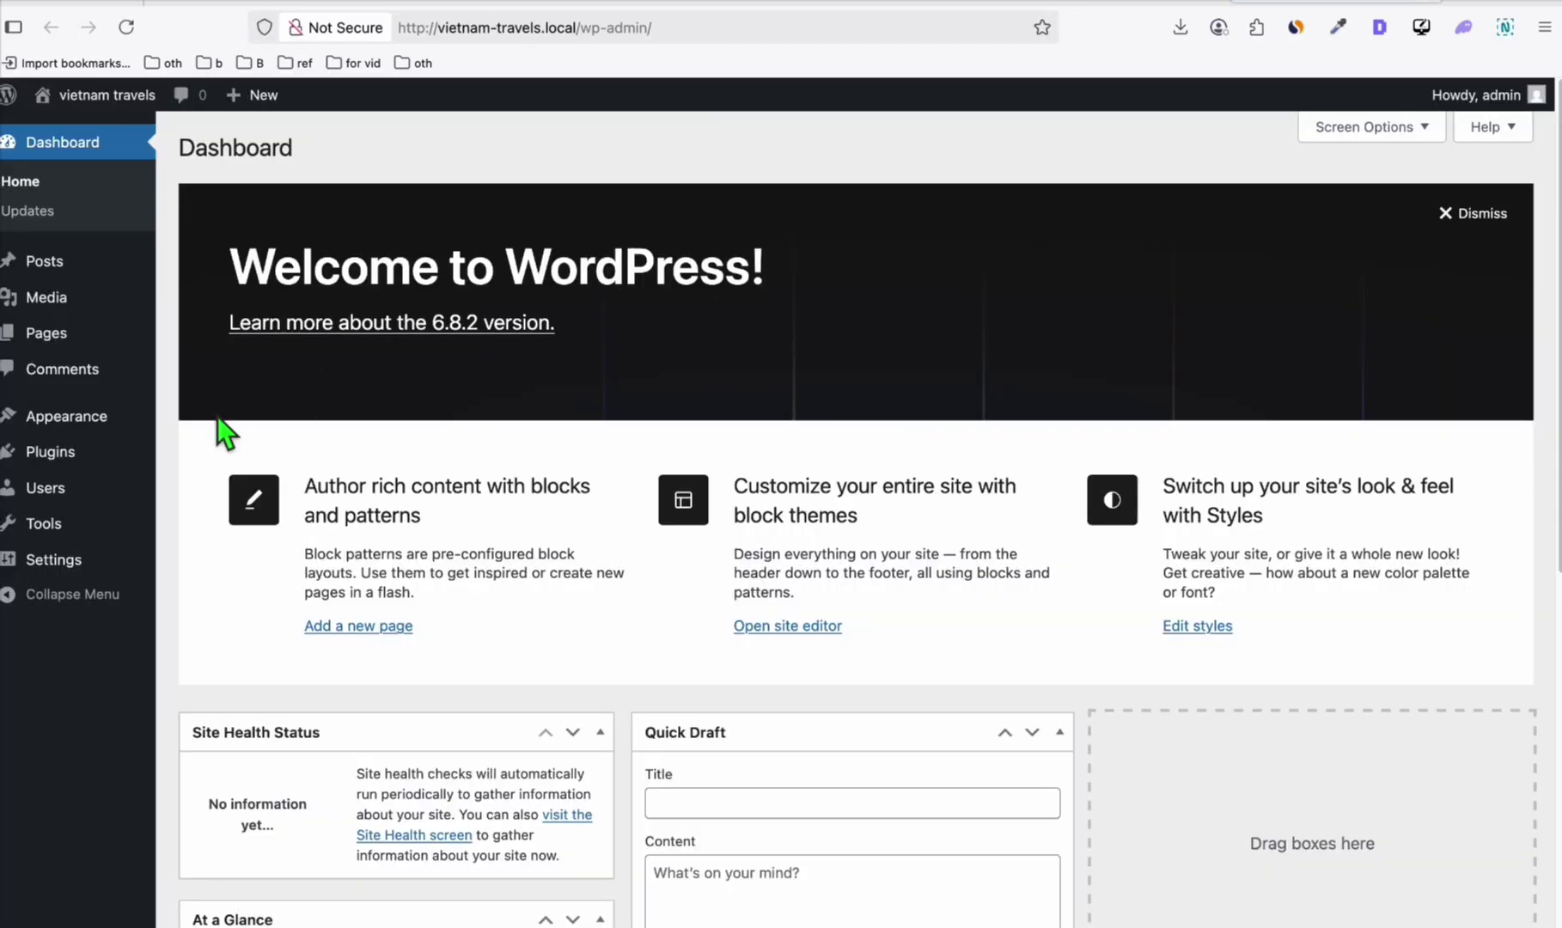
mouse_move(129, 425)
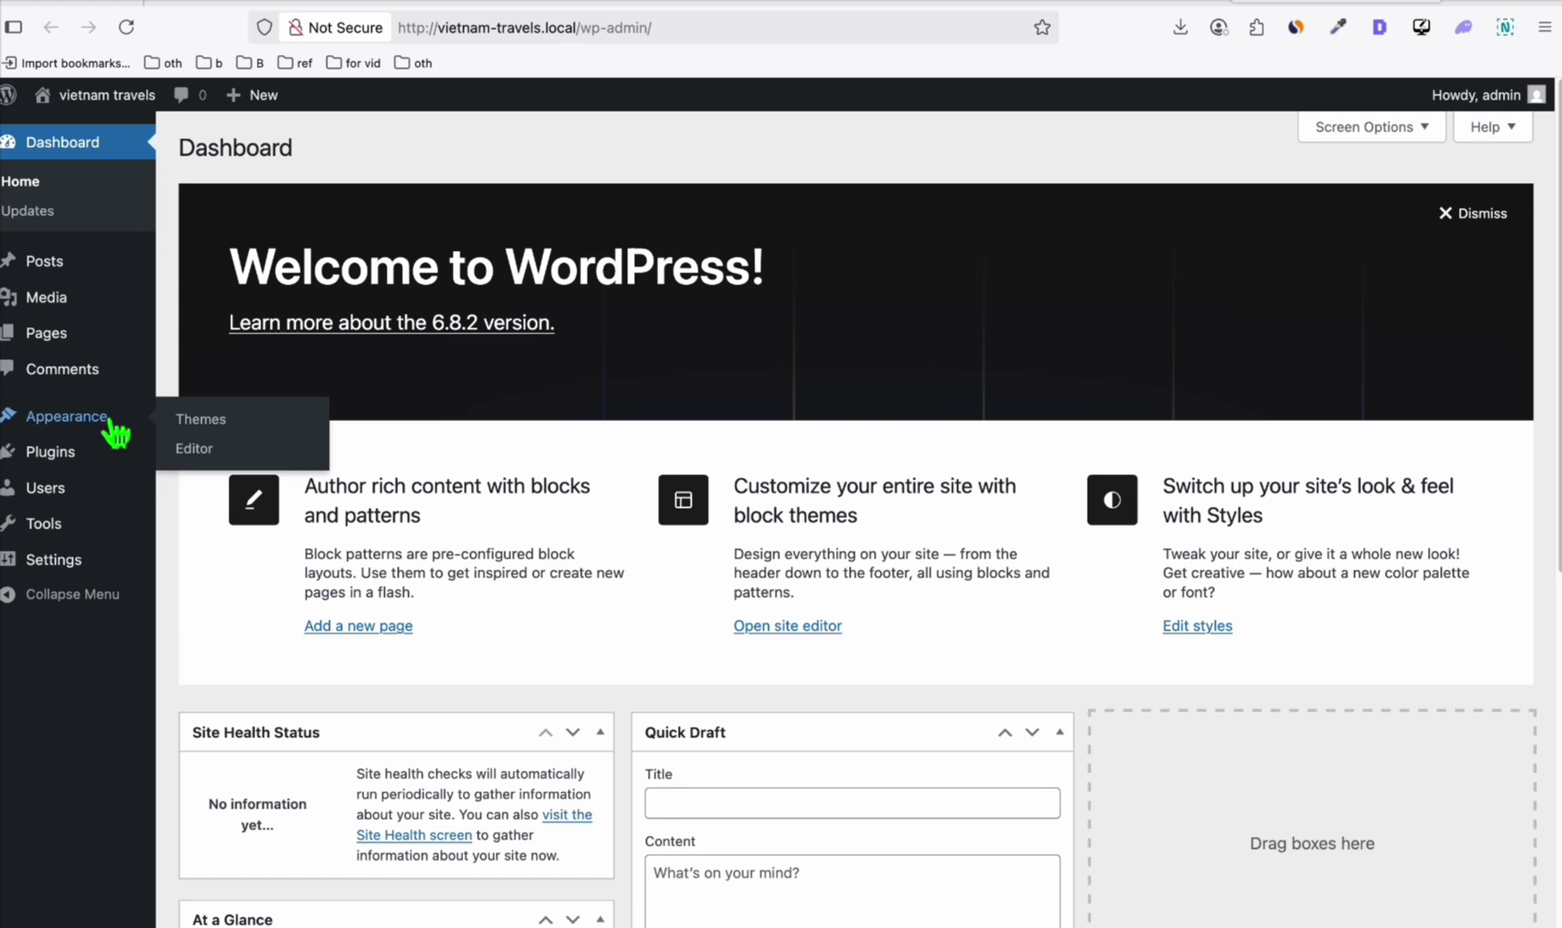
click(197, 415)
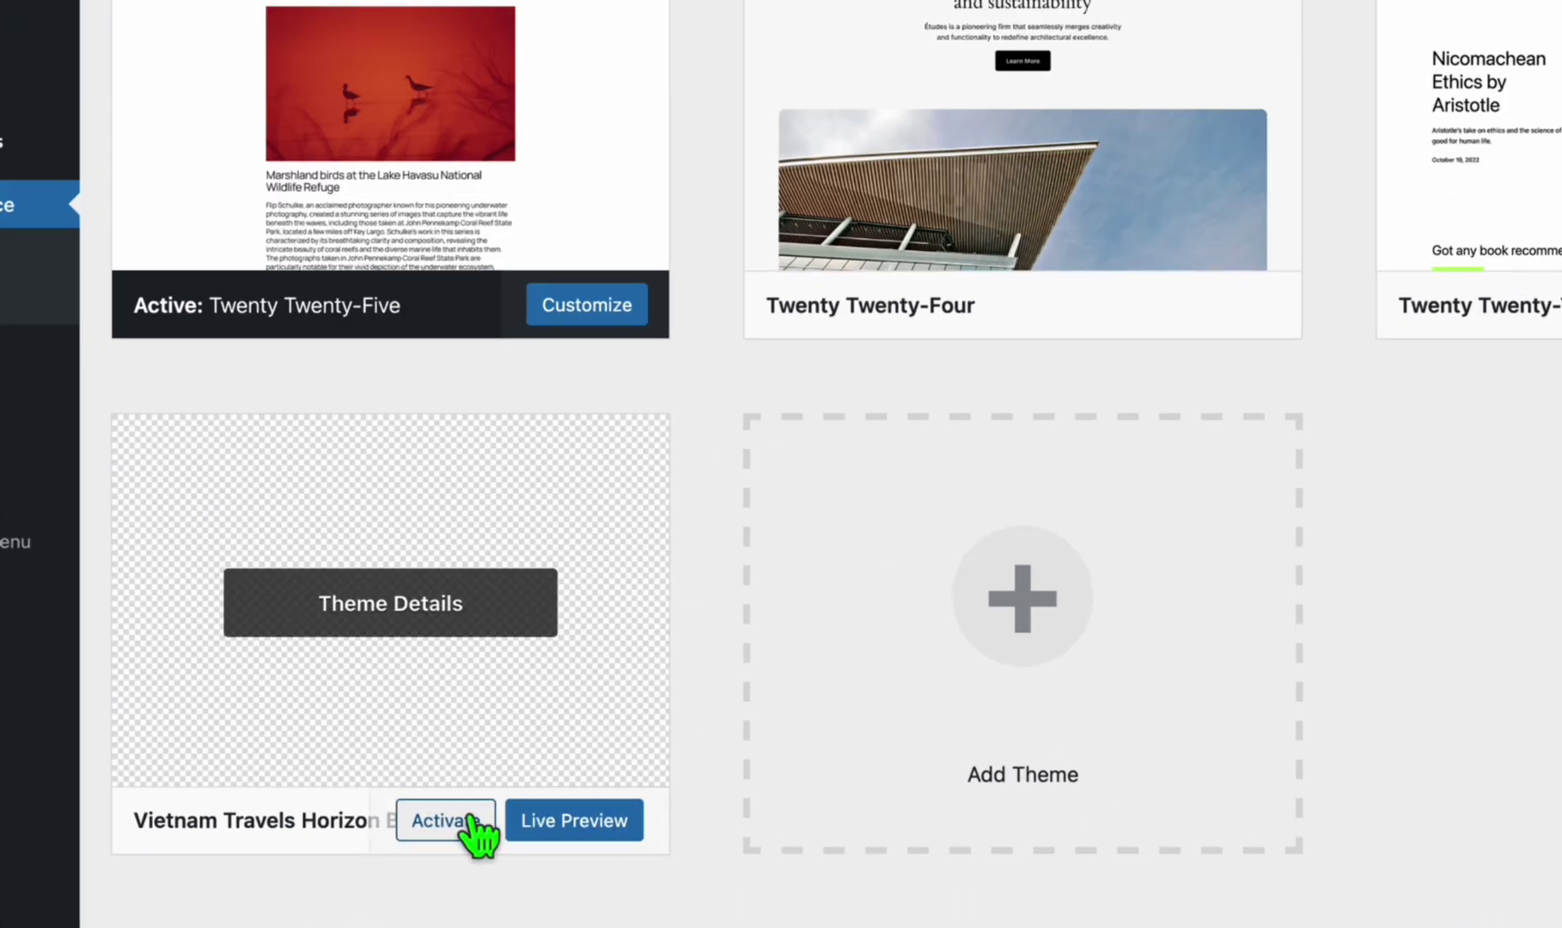
Activate the Vietnam Travels Horizon Beta theme and visit the live site.
click(446, 821)
mouse_move(94, 97)
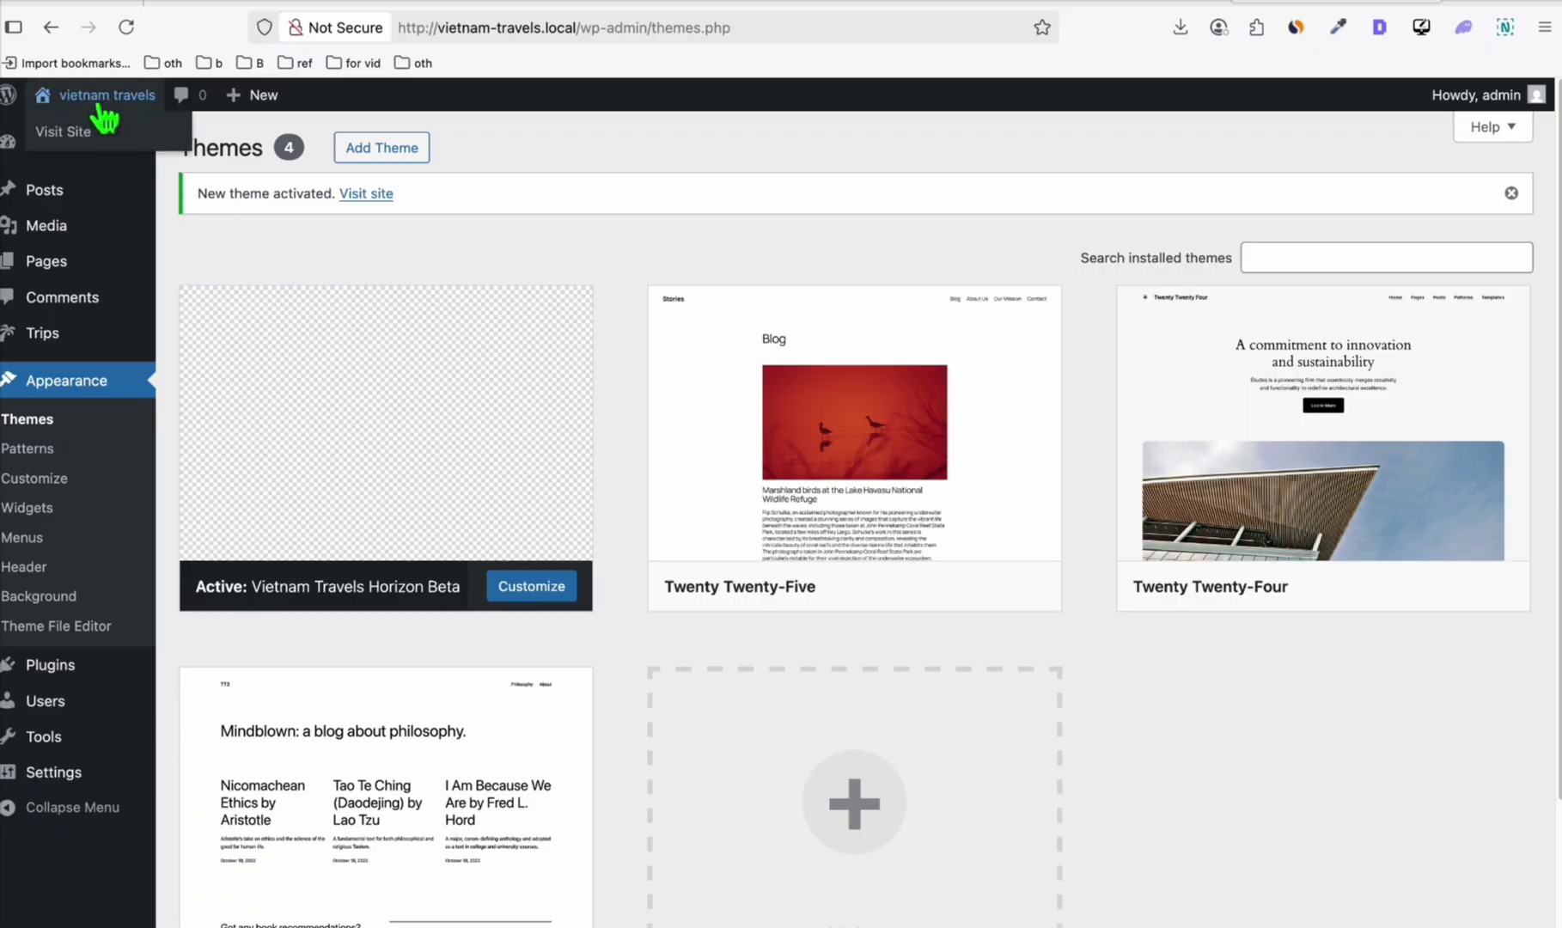
click(95, 130)
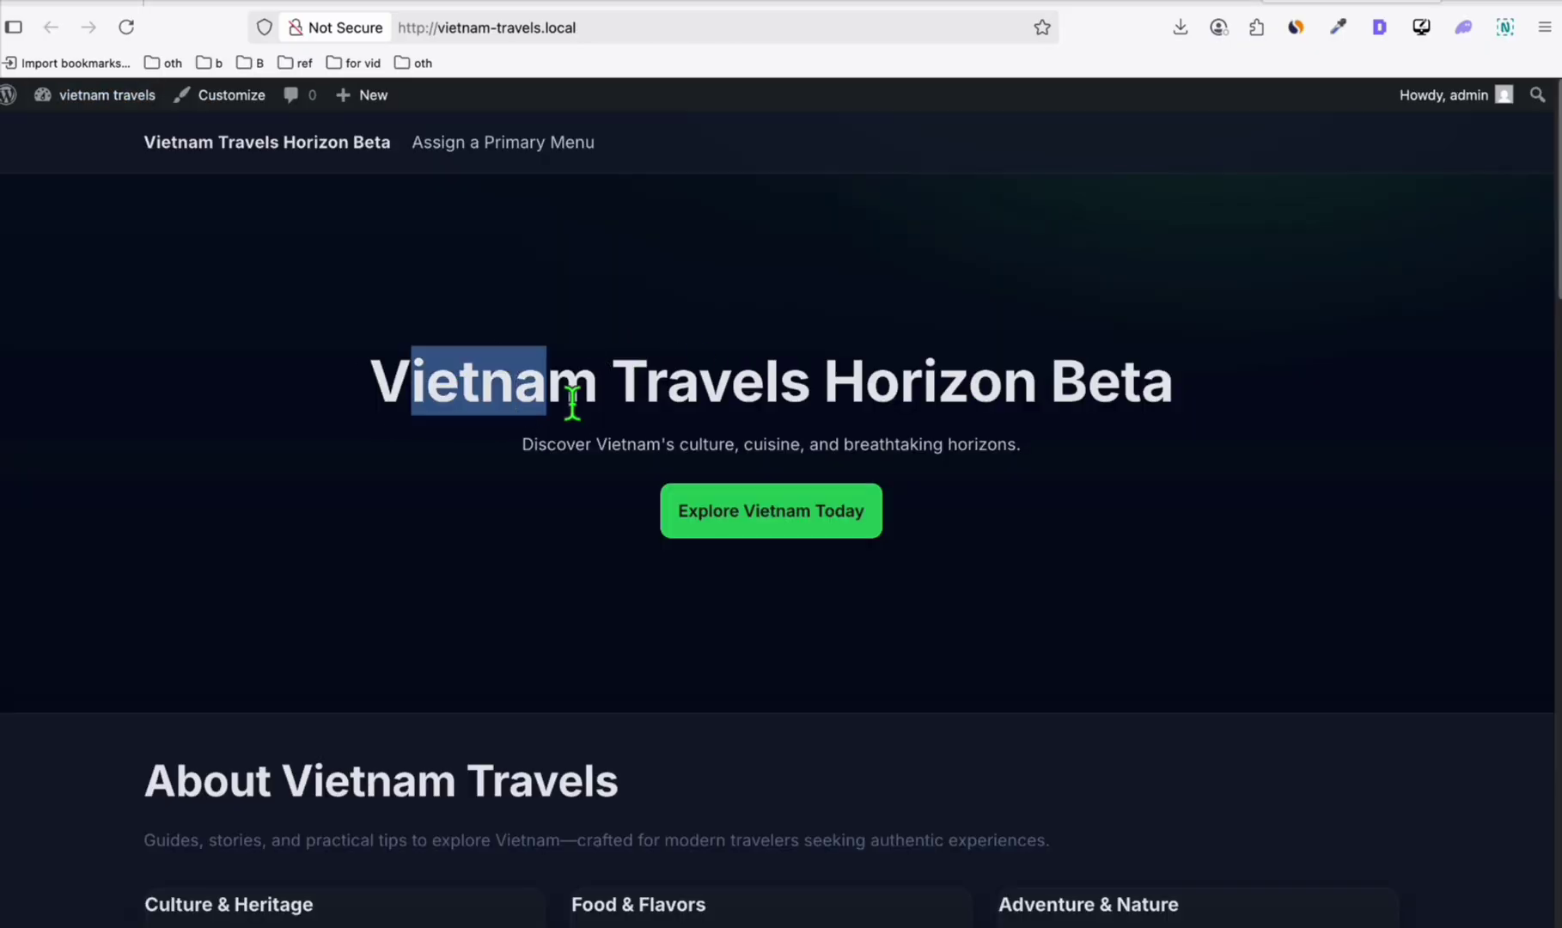
Scroll through the new front page and expand the best-time-to-visit FAQ.
scroll(959, 486, down, 2)
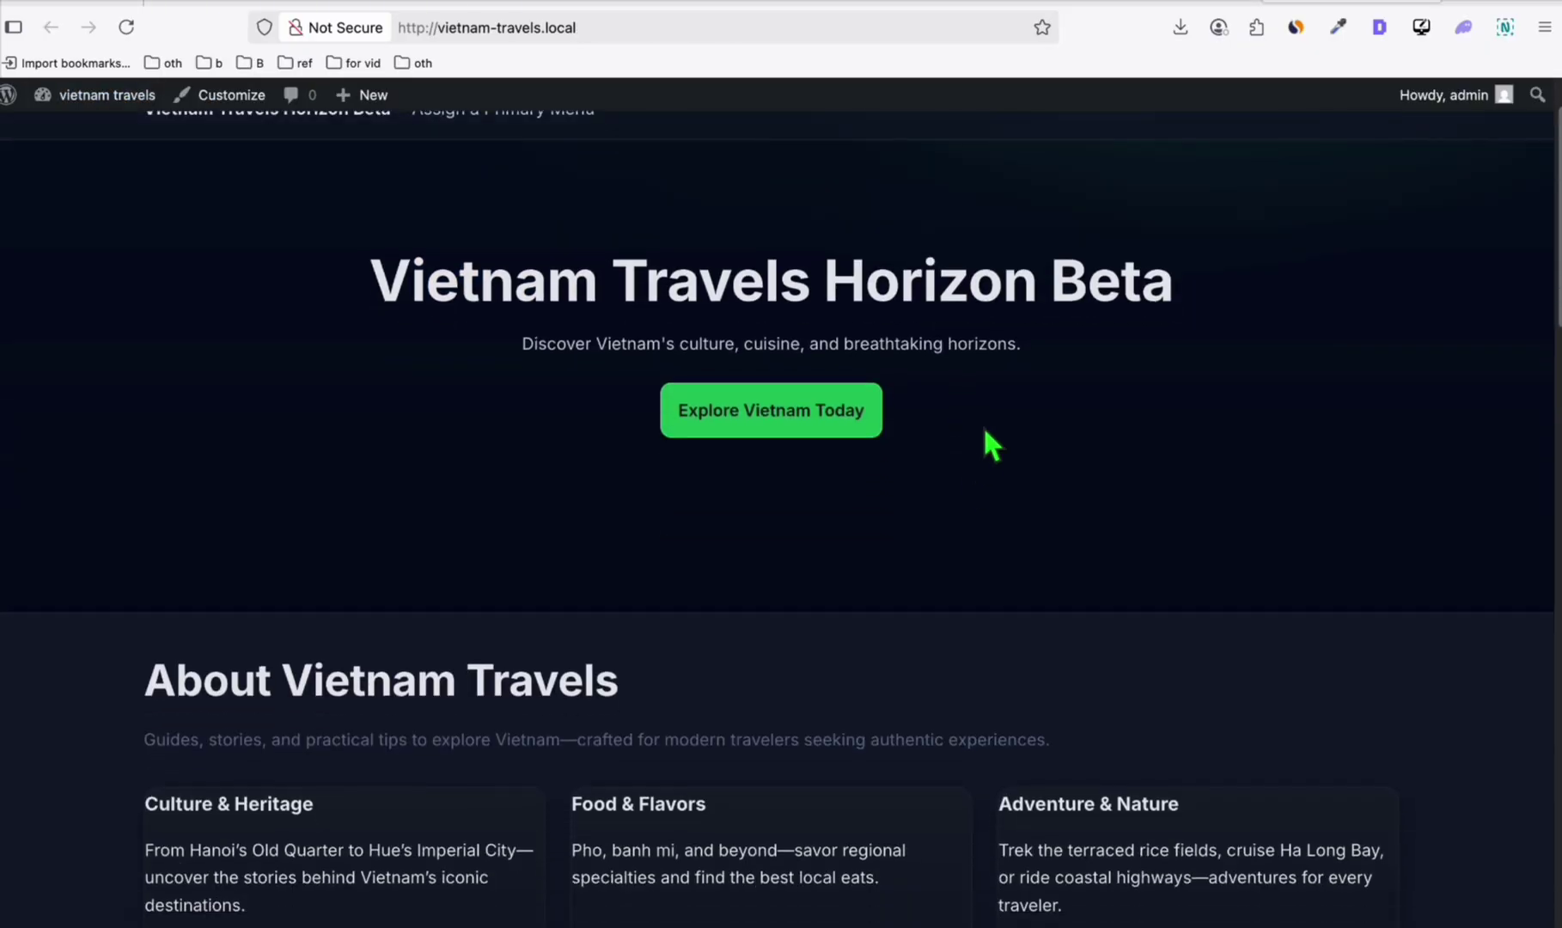
scroll(984, 428, down, 5)
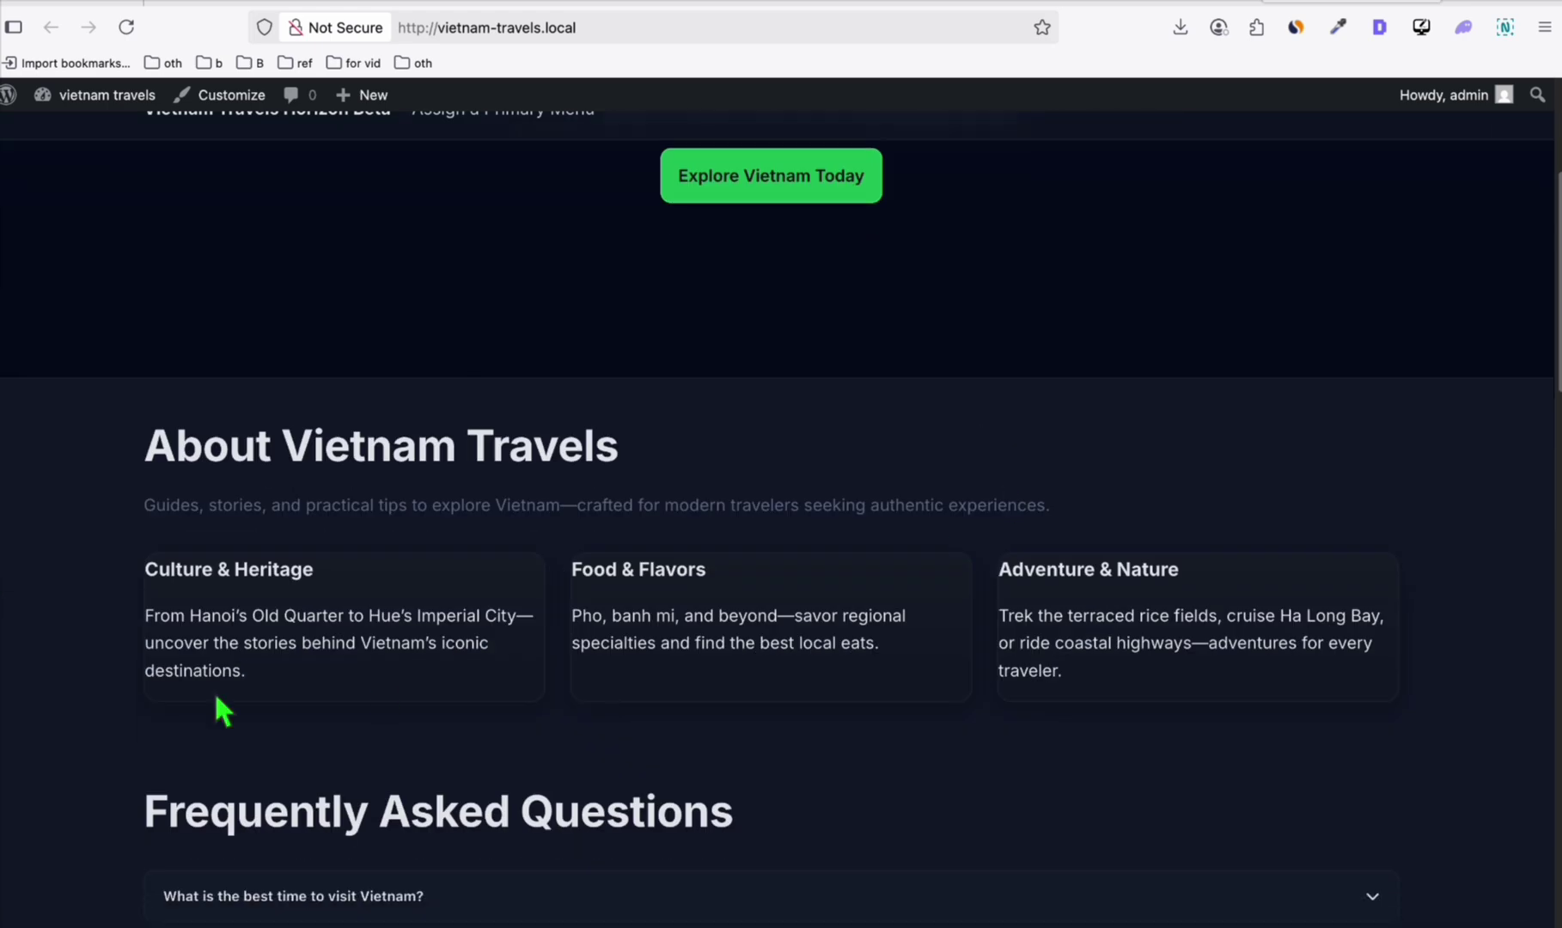
drag(172, 459, 407, 453)
click(404, 454)
scroll(335, 602, down, 4)
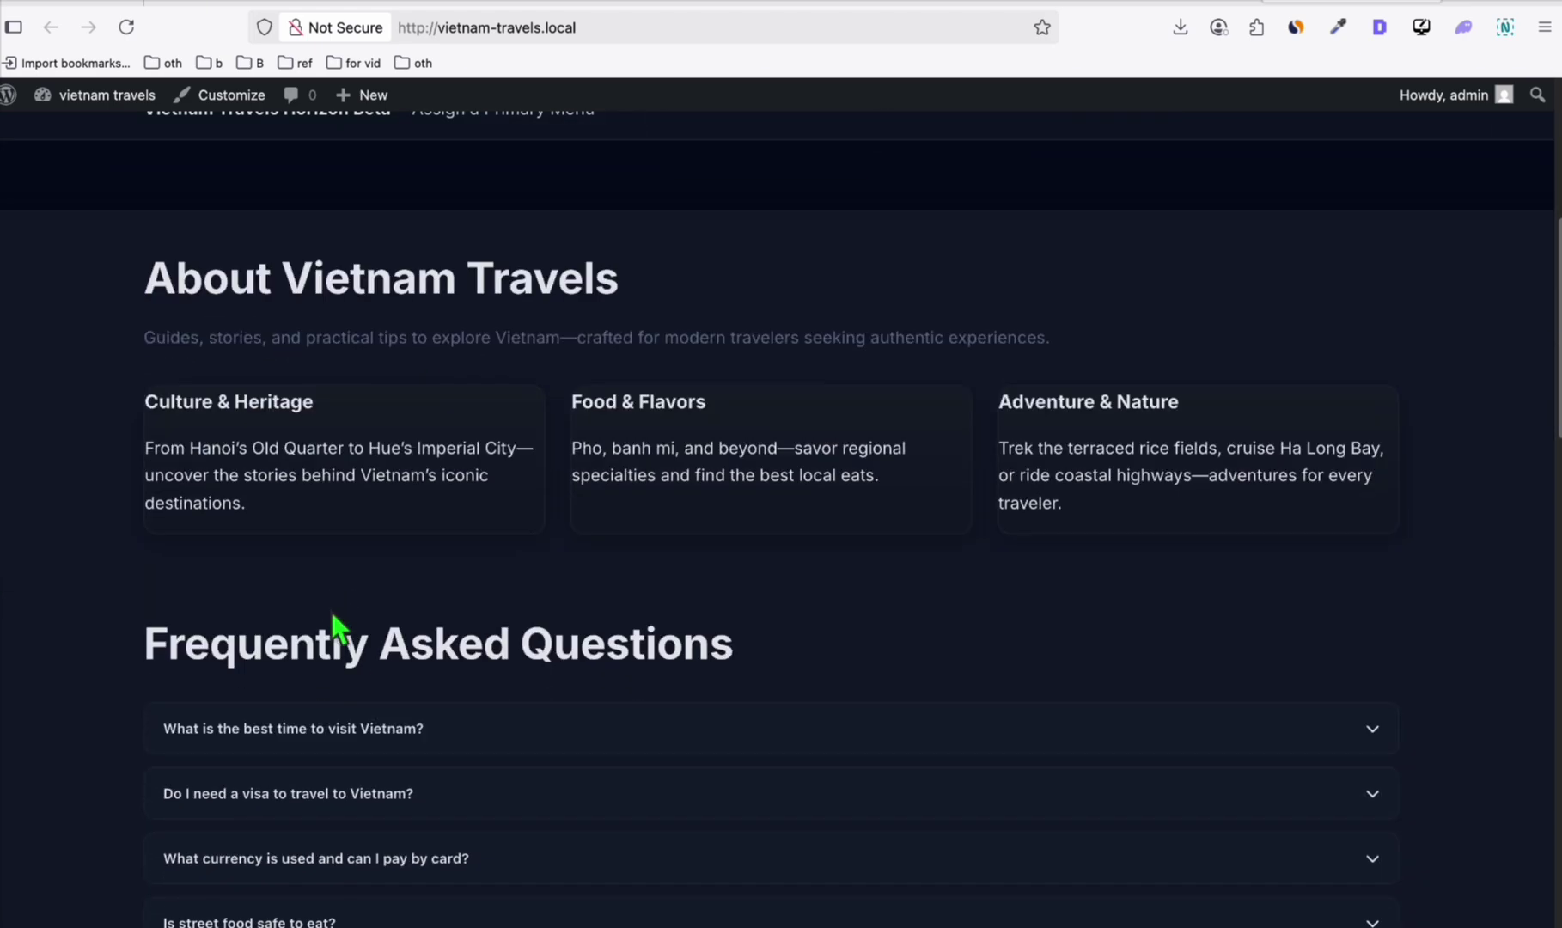
scroll(250, 645, down, 3)
click(1370, 586)
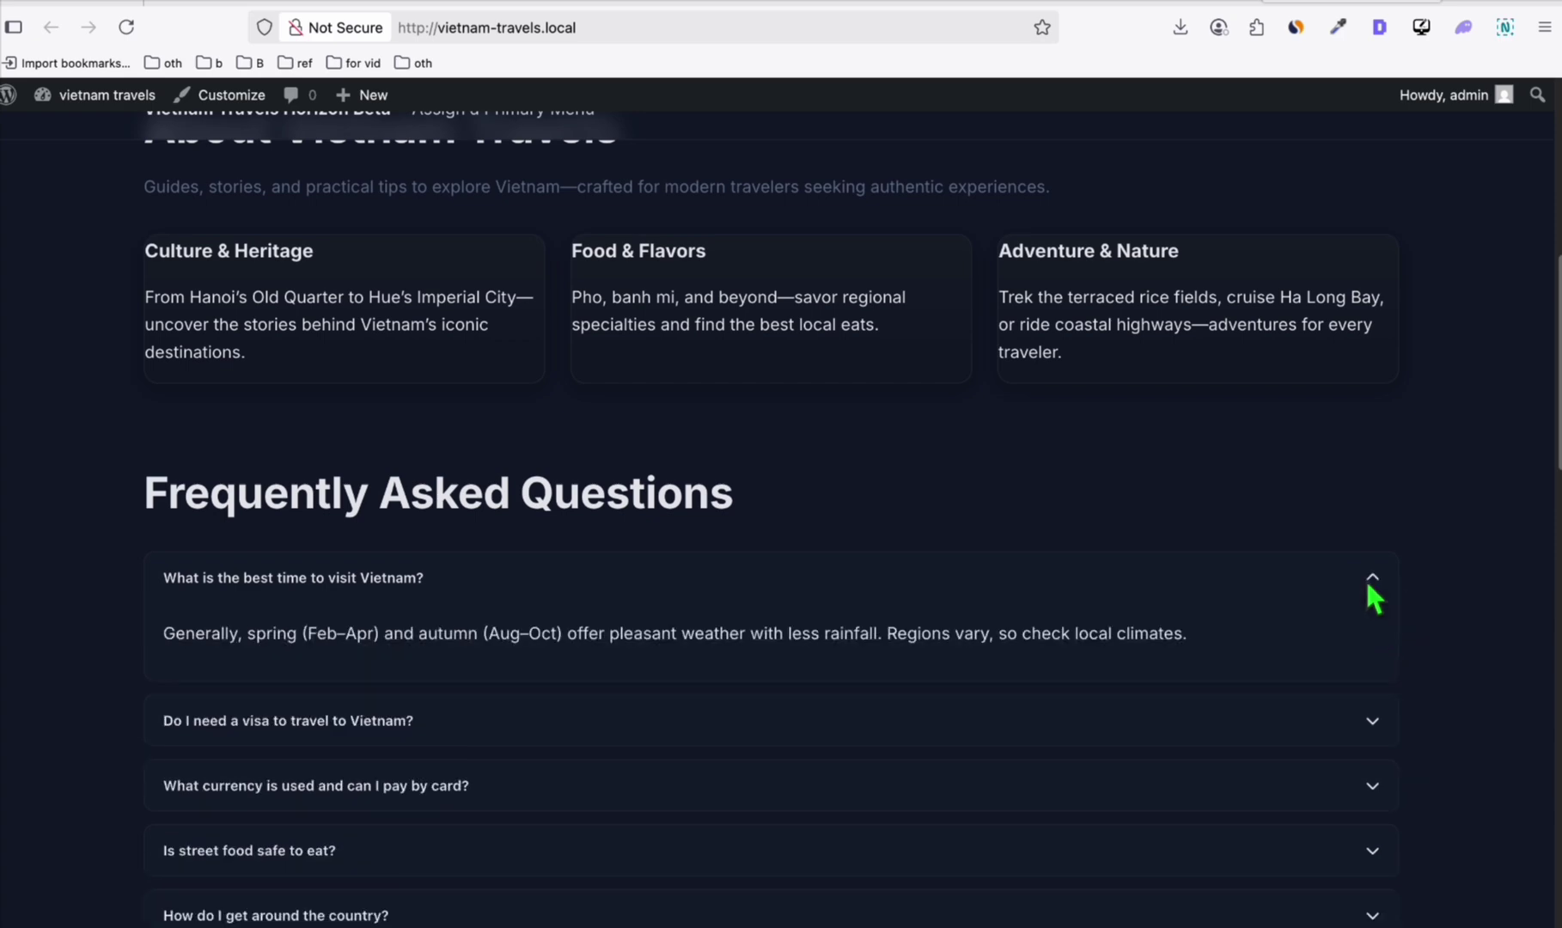
scroll(445, 422, down, 4)
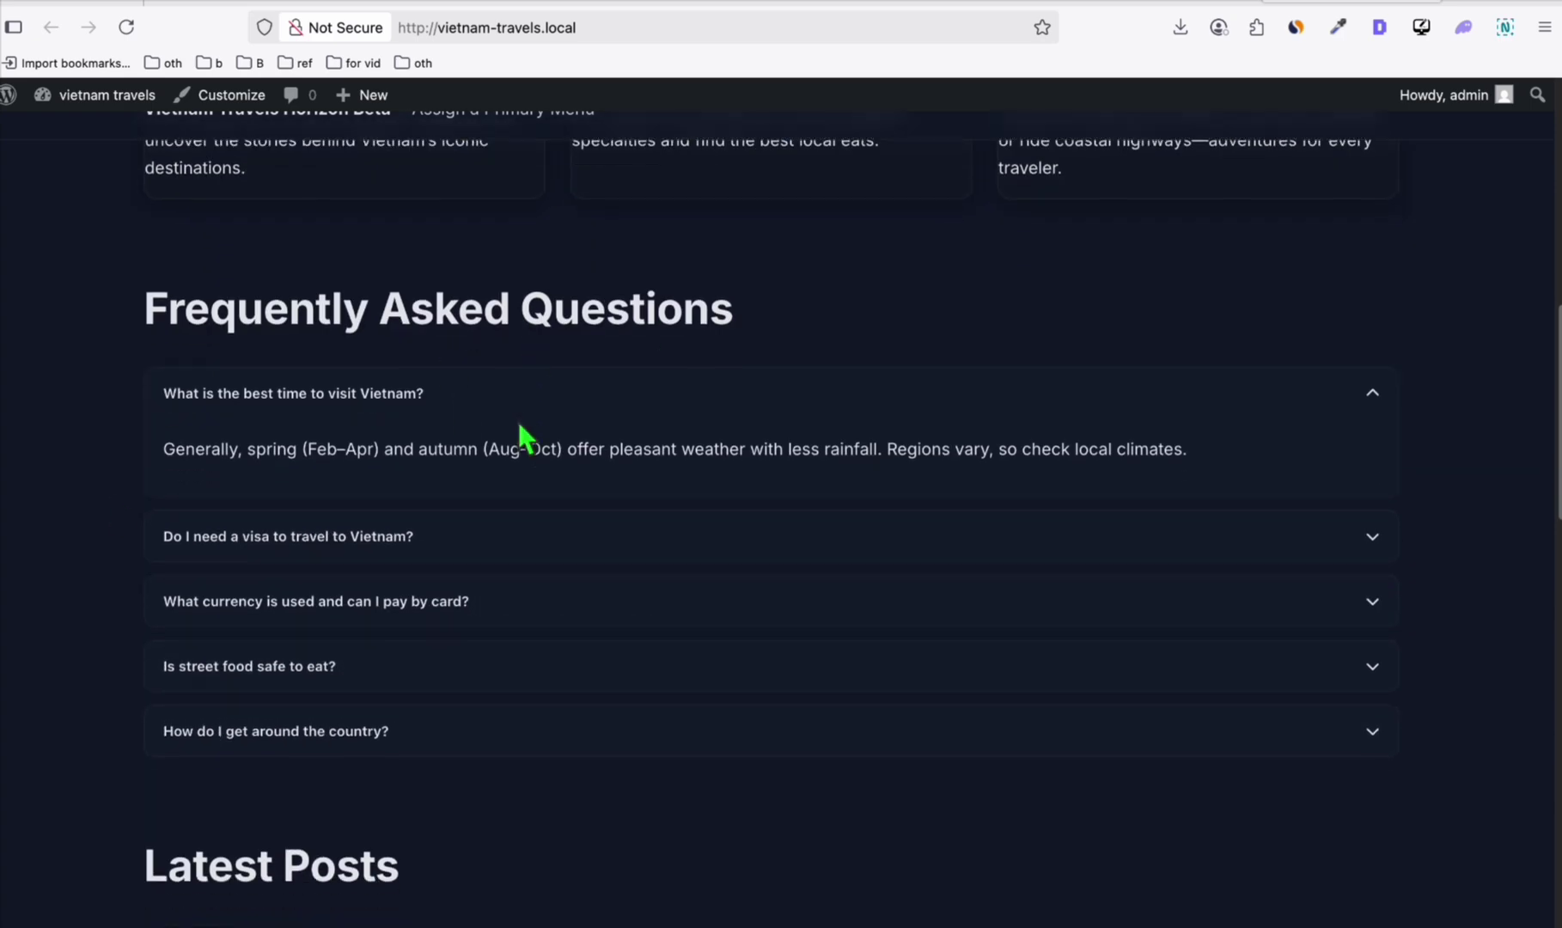
scroll(155, 734, down, 8)
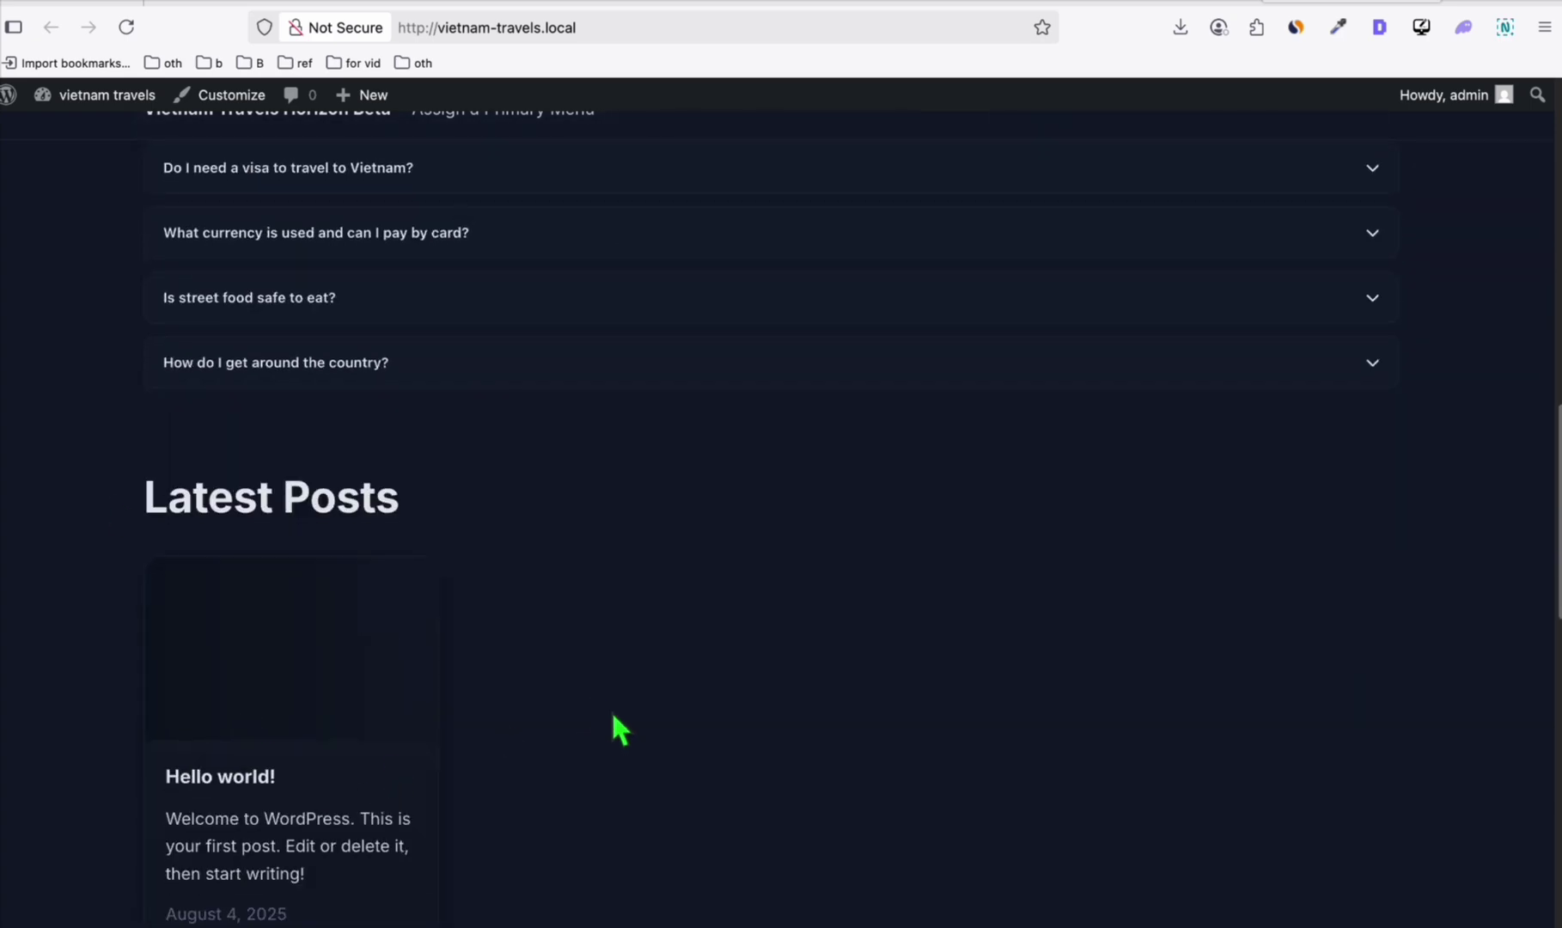
scroll(613, 716, up, 20)
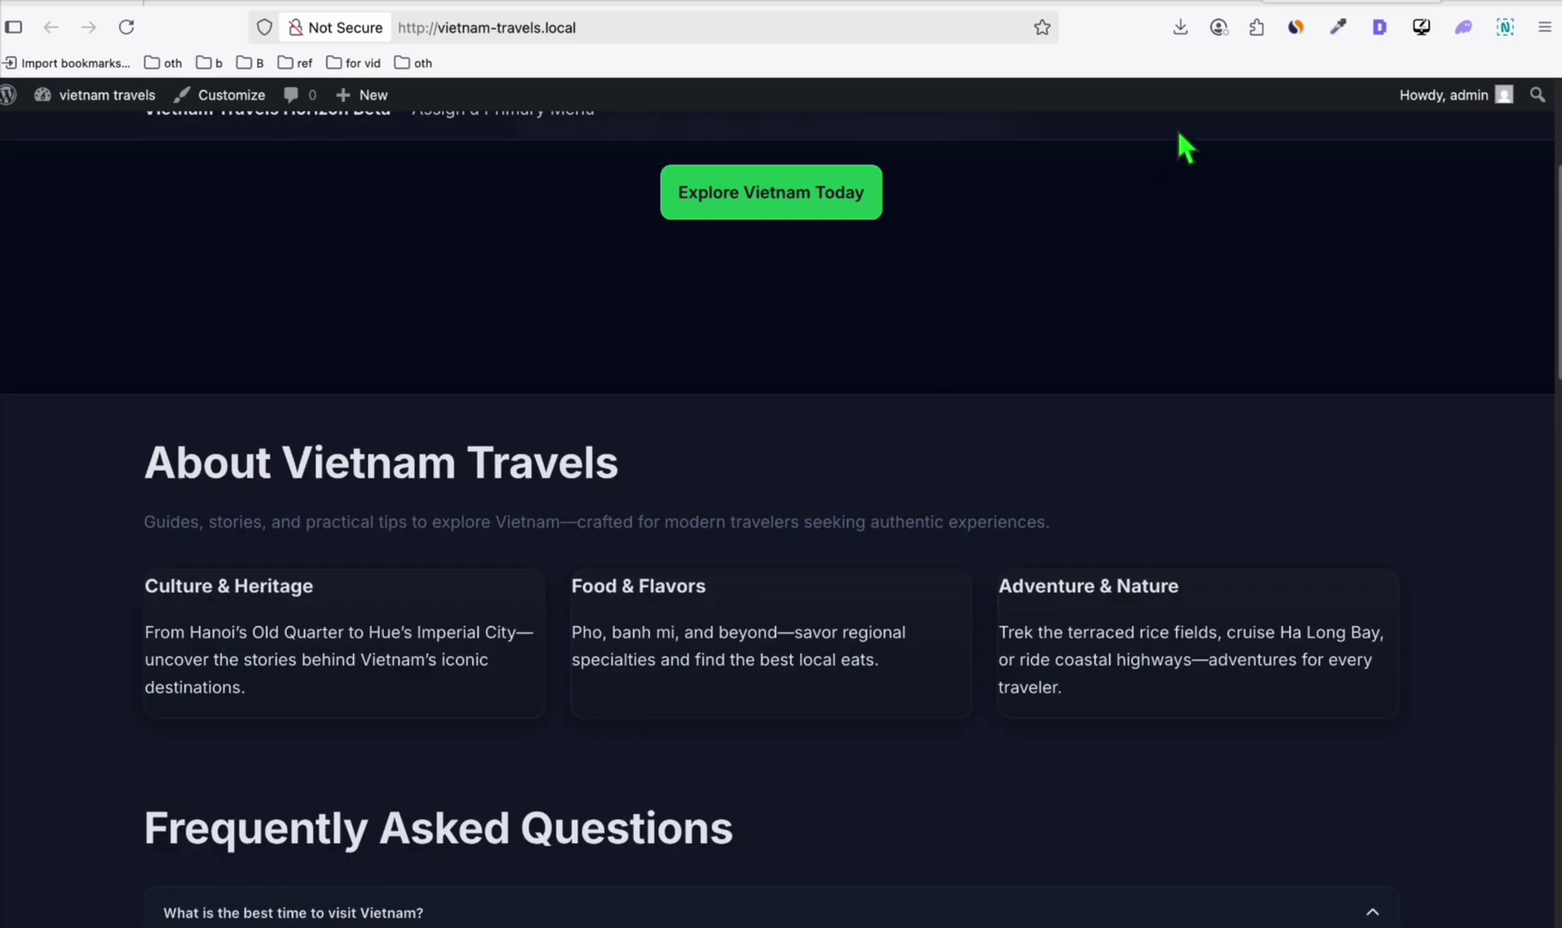
scroll(777, 471, down, 9)
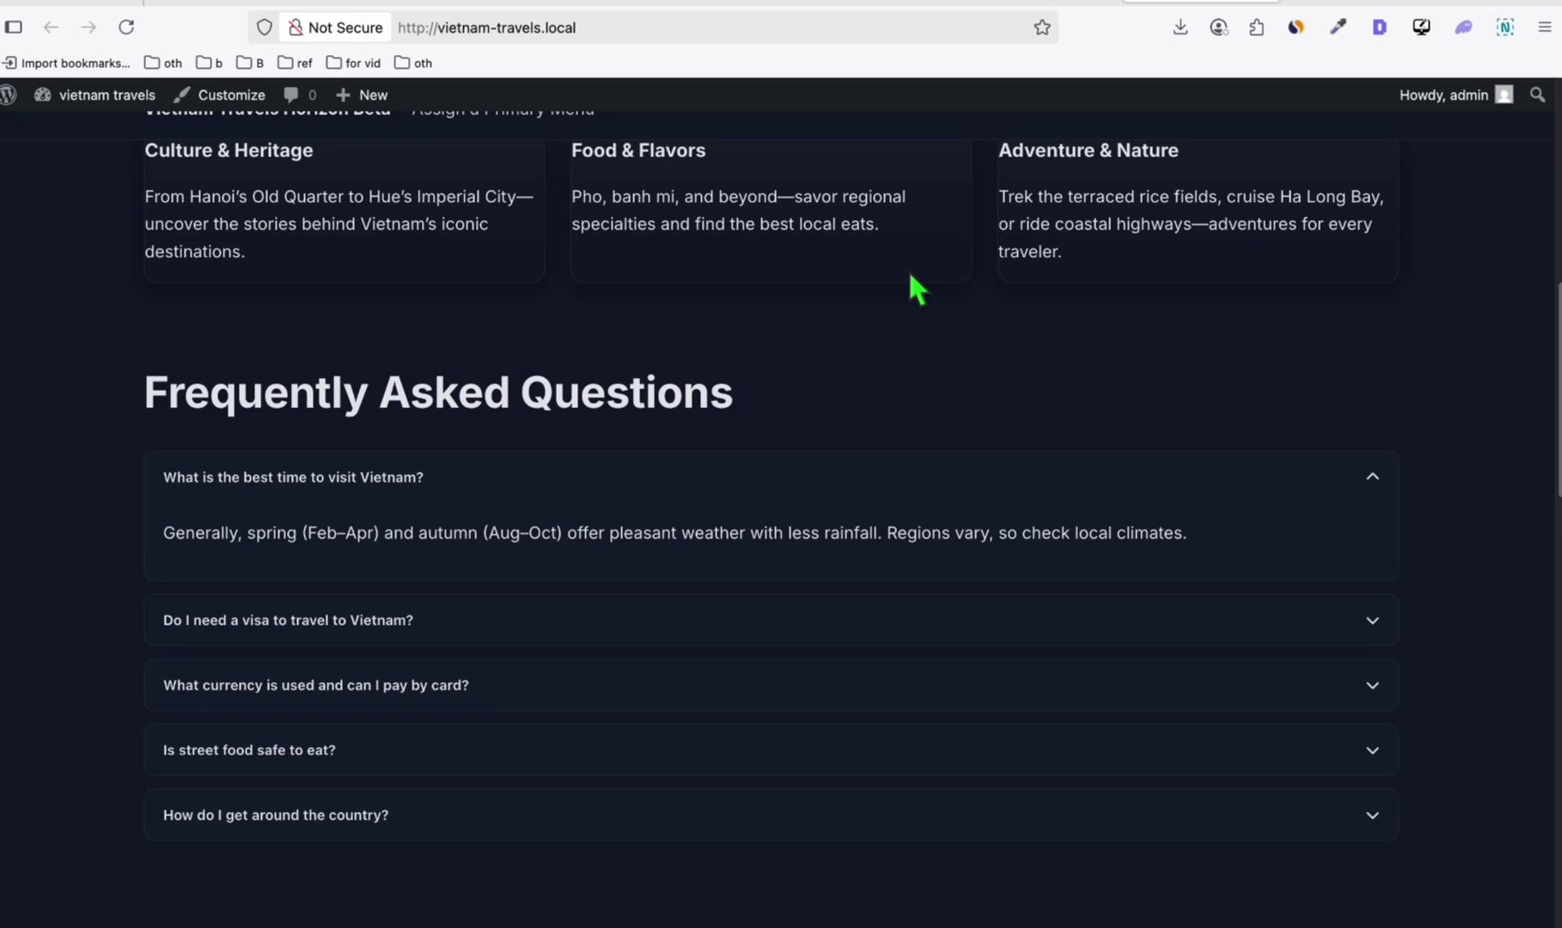
Return to Semrush's 56 'vietnam tourist destination' keyword ideas.
click(427, 7)
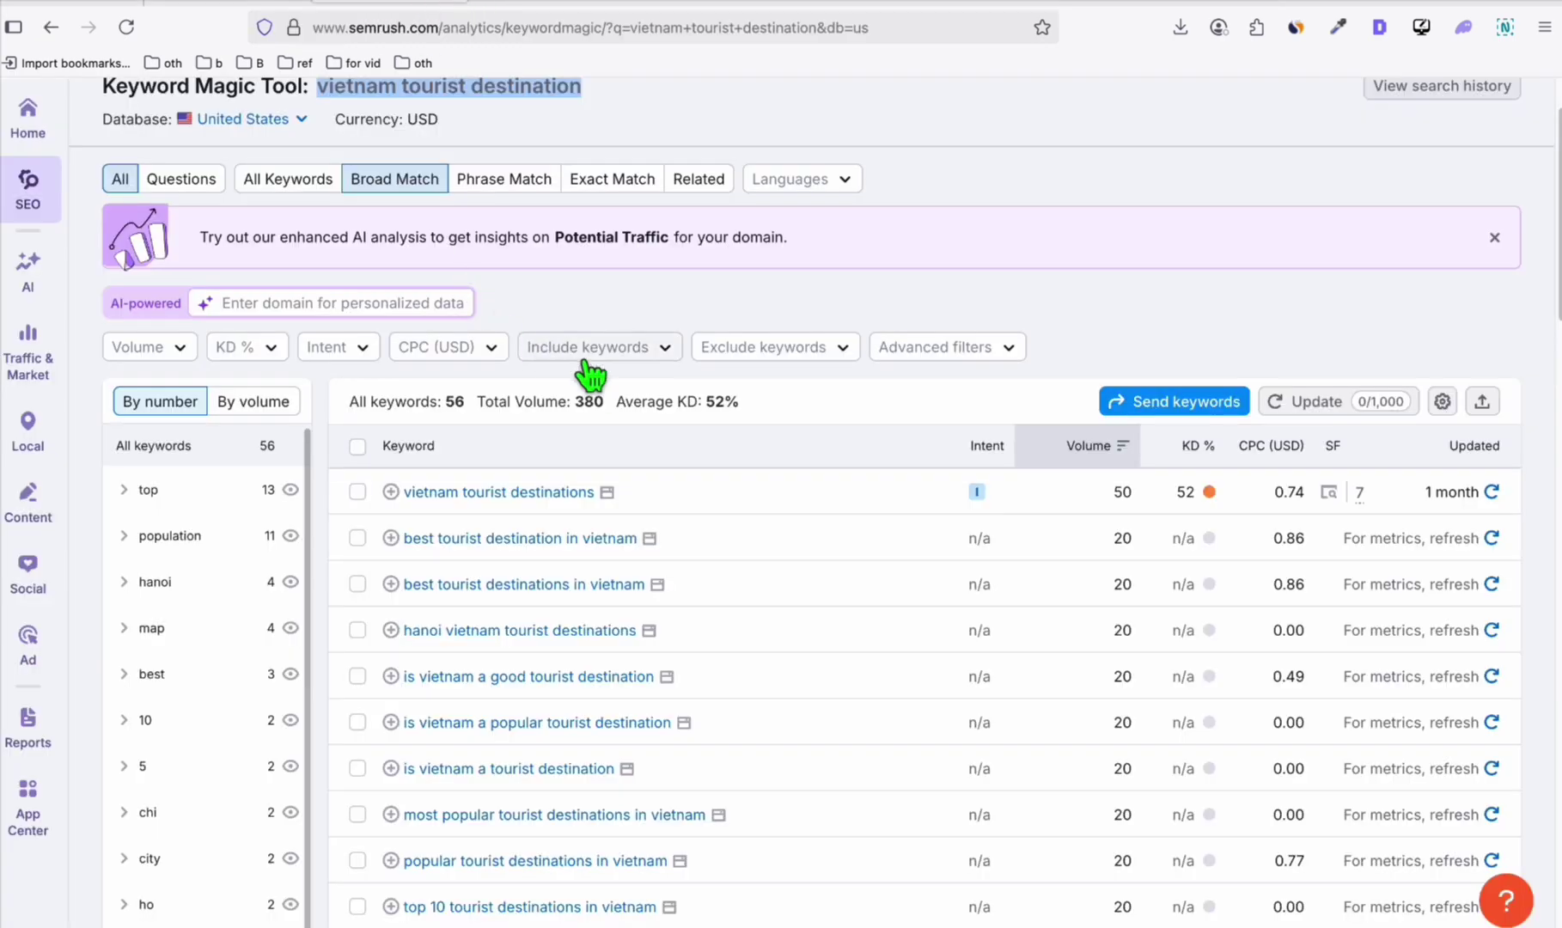
scroll(599, 373, down, 1)
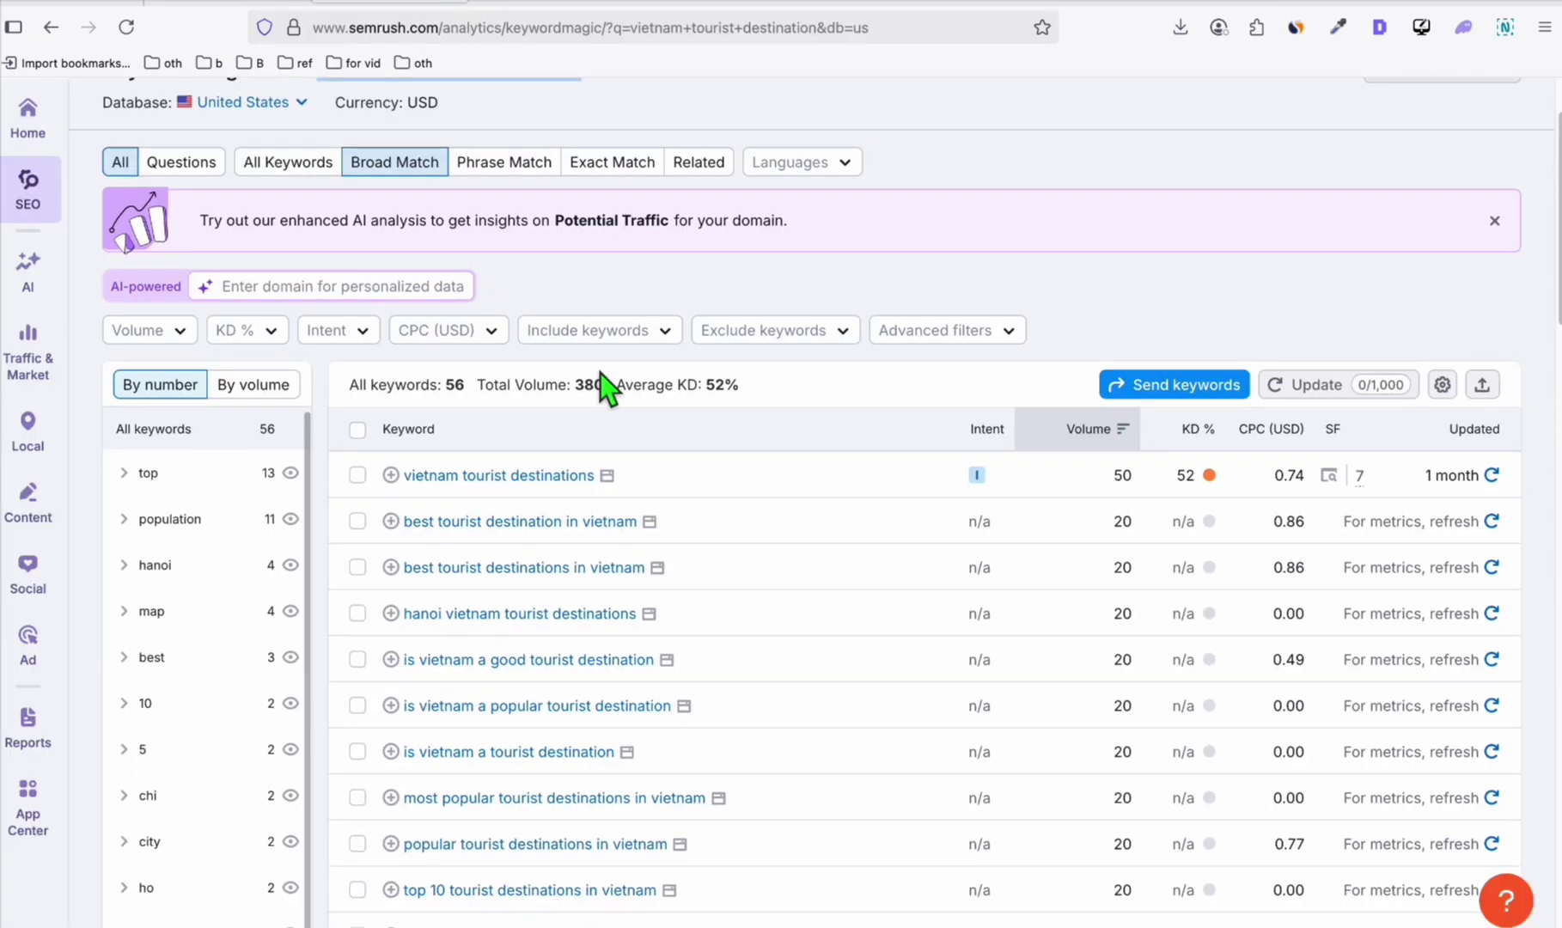
scroll(599, 374, down, 1)
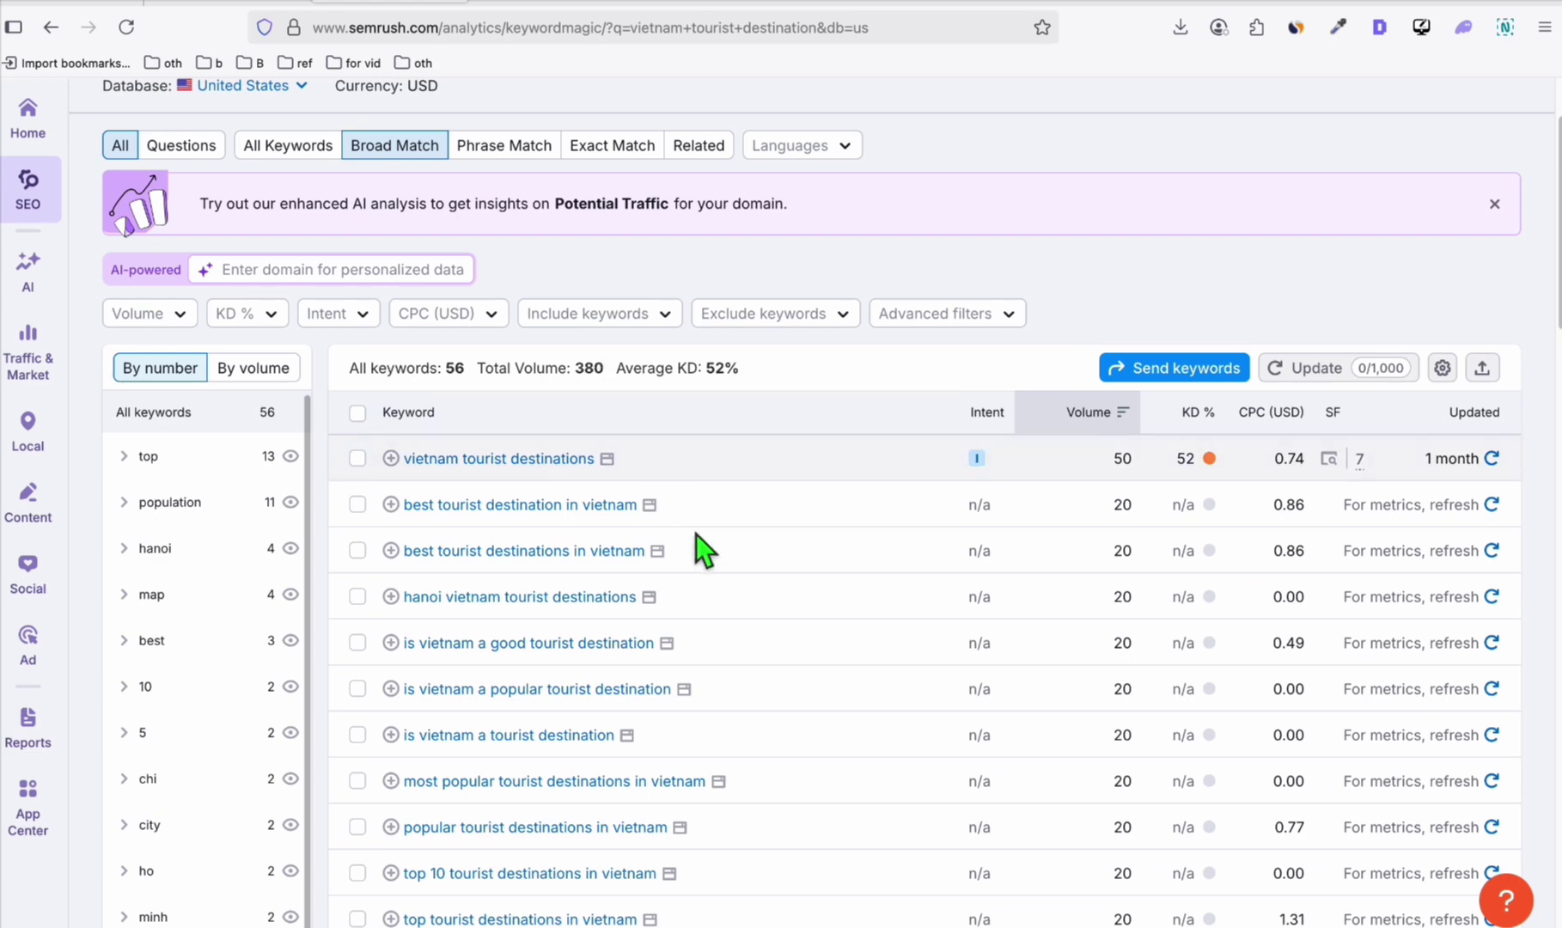
scroll(705, 550, down, 5)
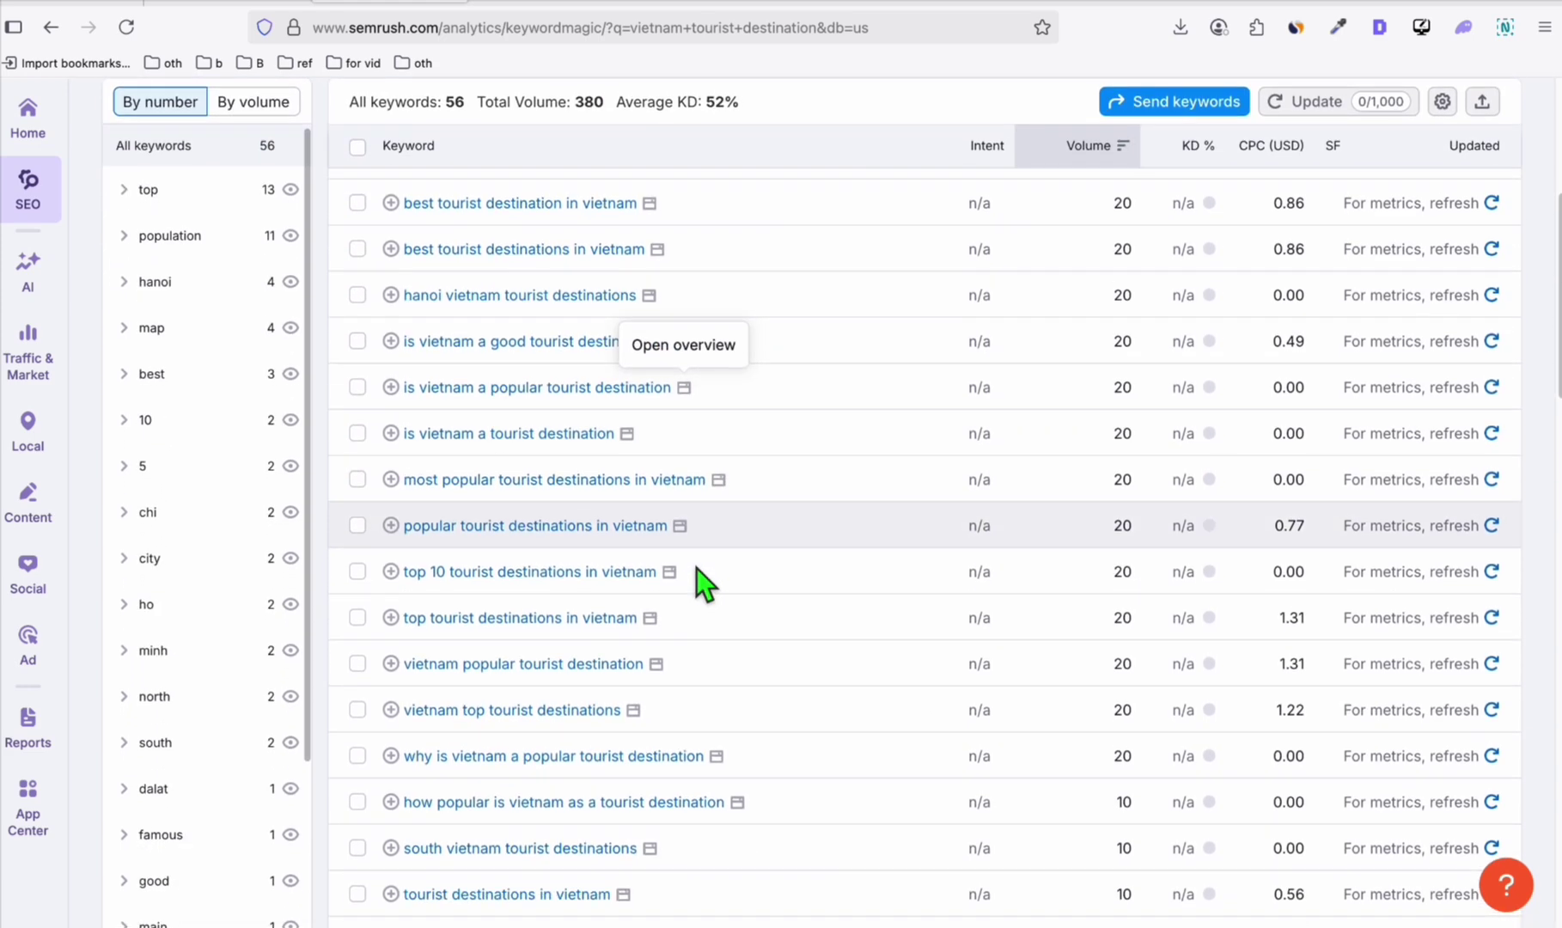
Bulk-generate articles for the two popular-destination keywords with featured images set to YES.
drag(767, 800, 438, 775)
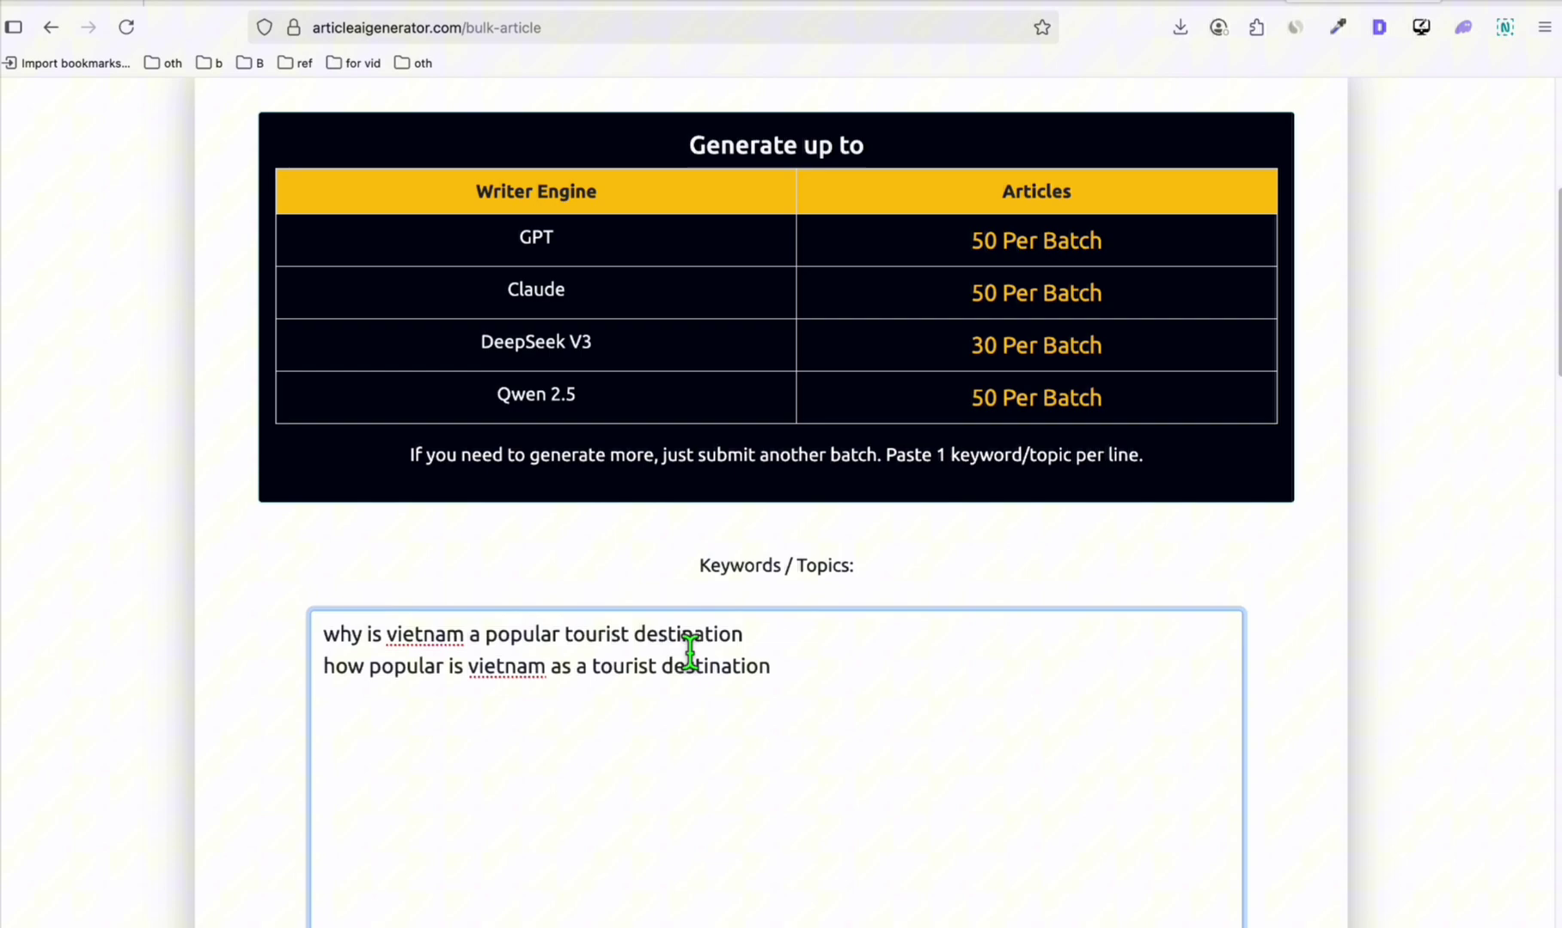
scroll(534, 394, up, 5)
scroll(464, 289, down, 7)
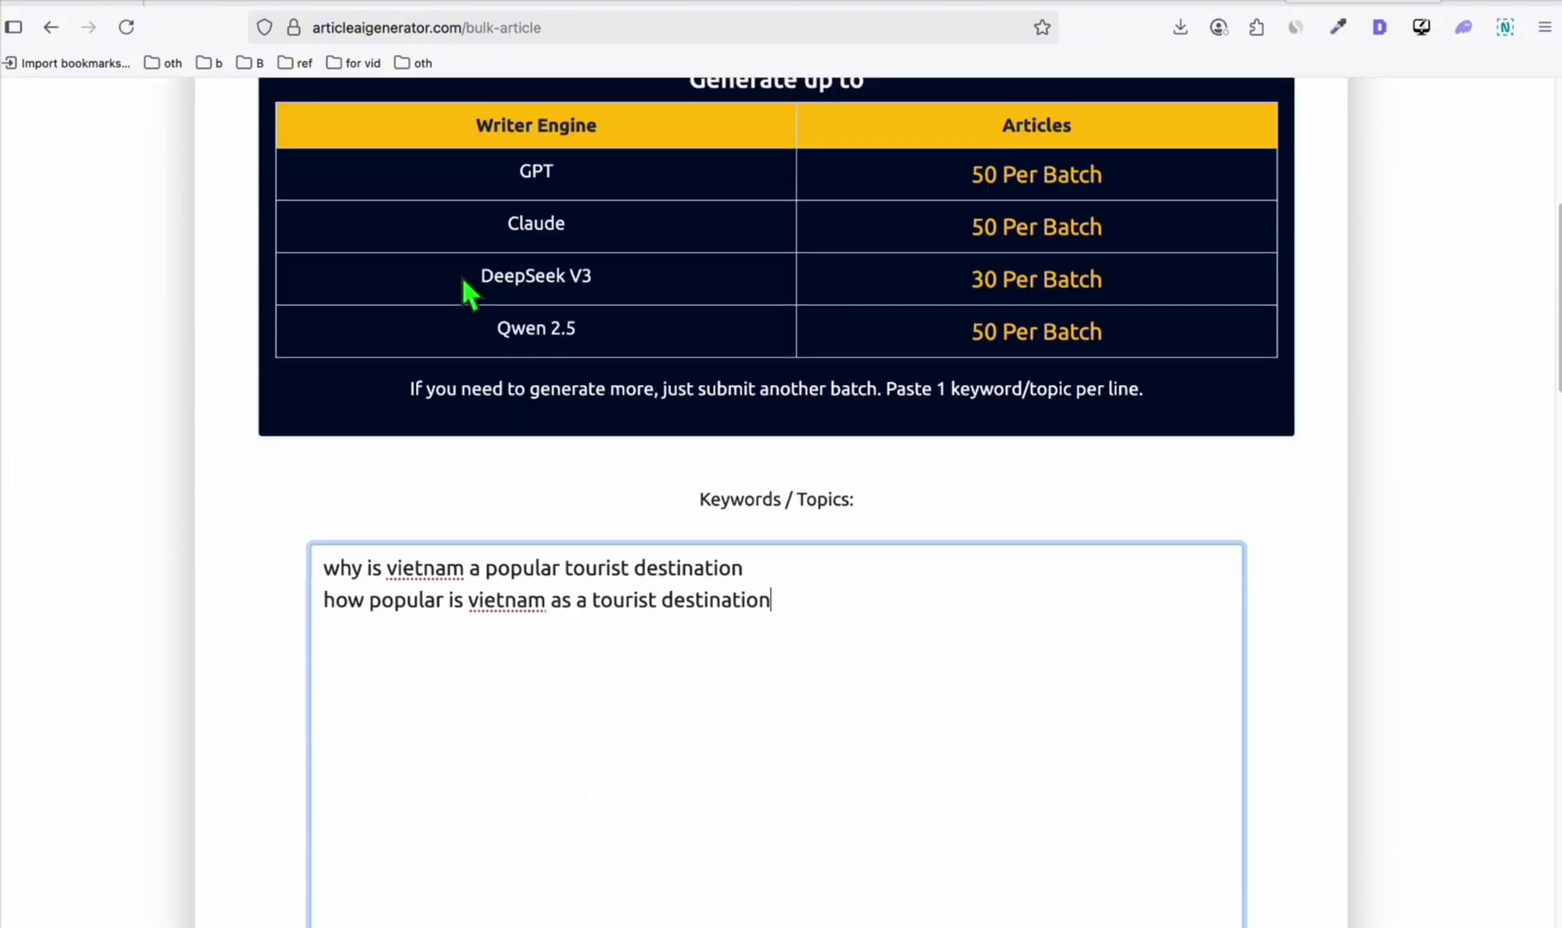
scroll(464, 289, down, 10)
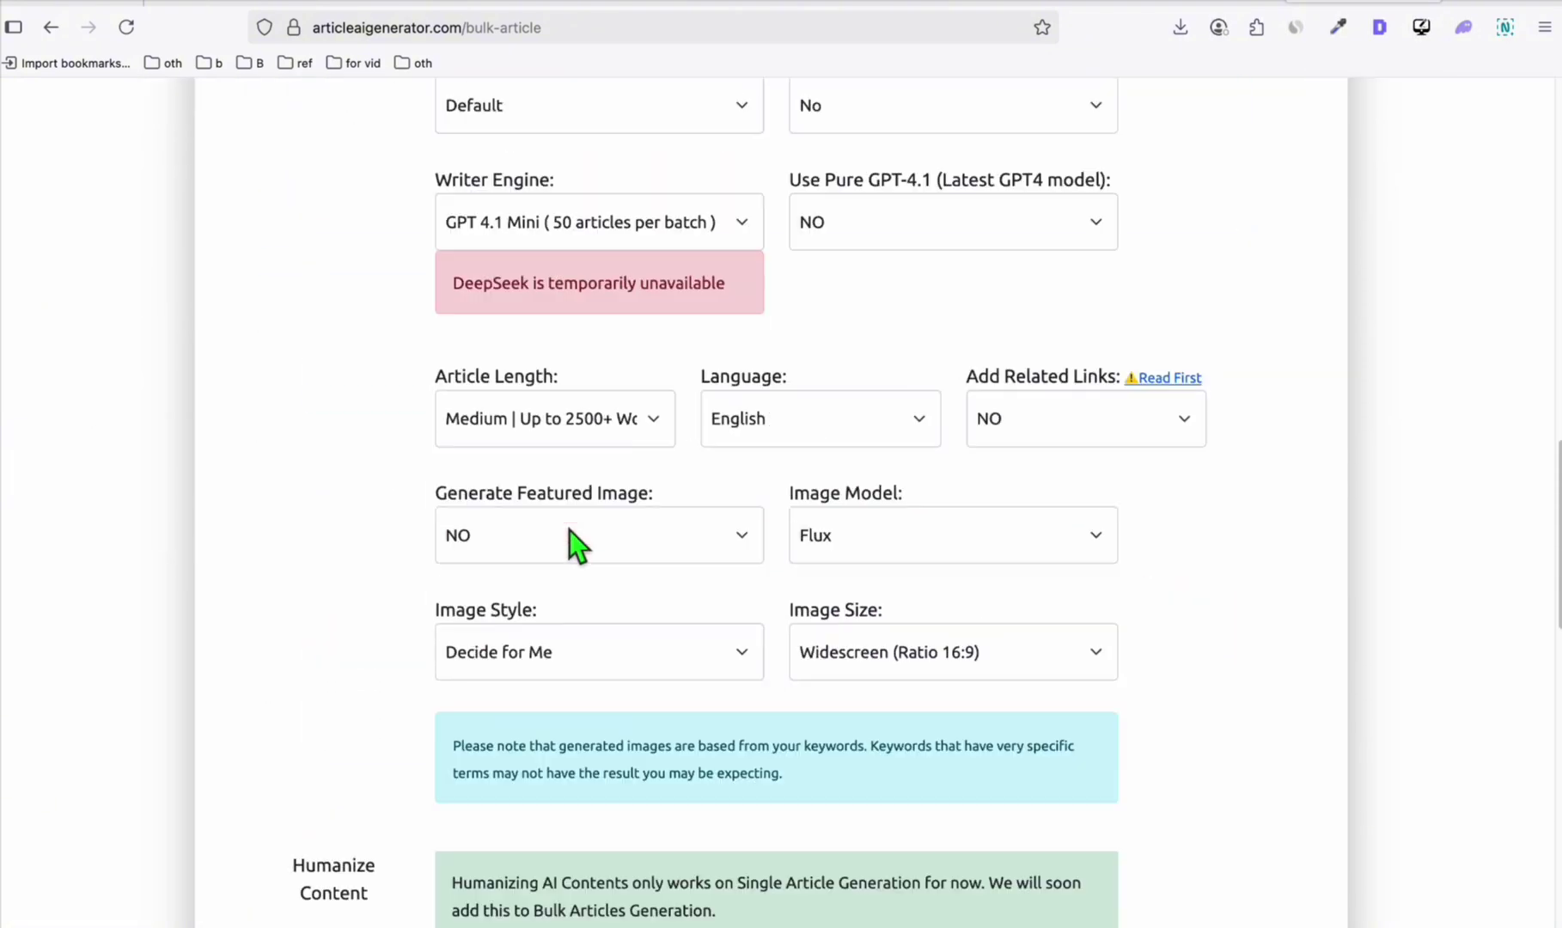
click(546, 543)
click(542, 552)
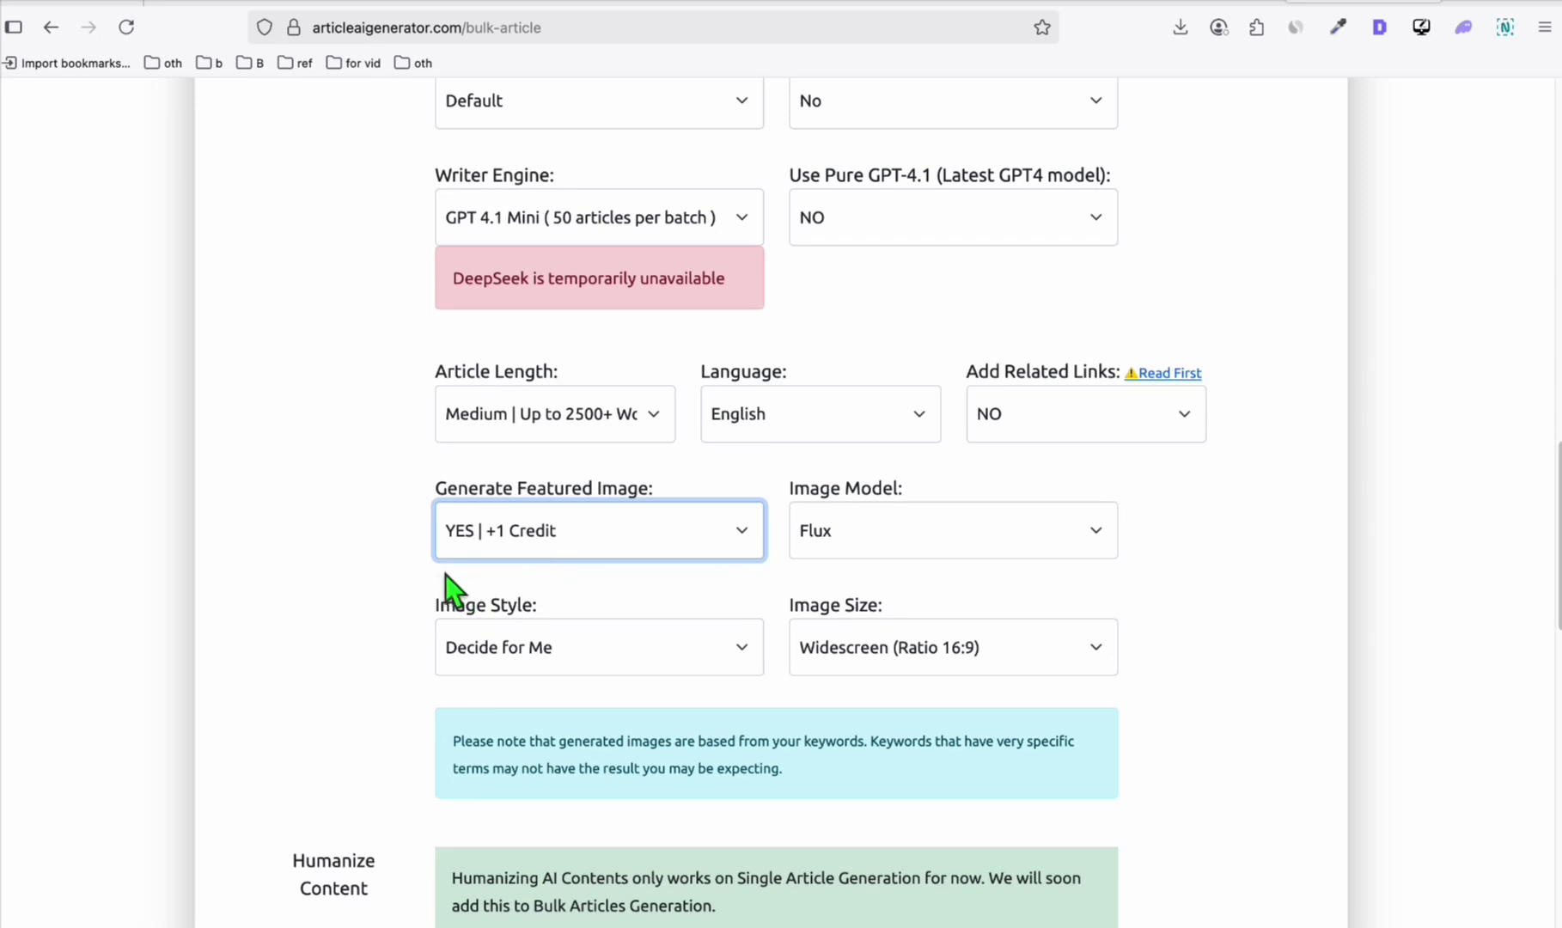
scroll(776, 519, down, 10)
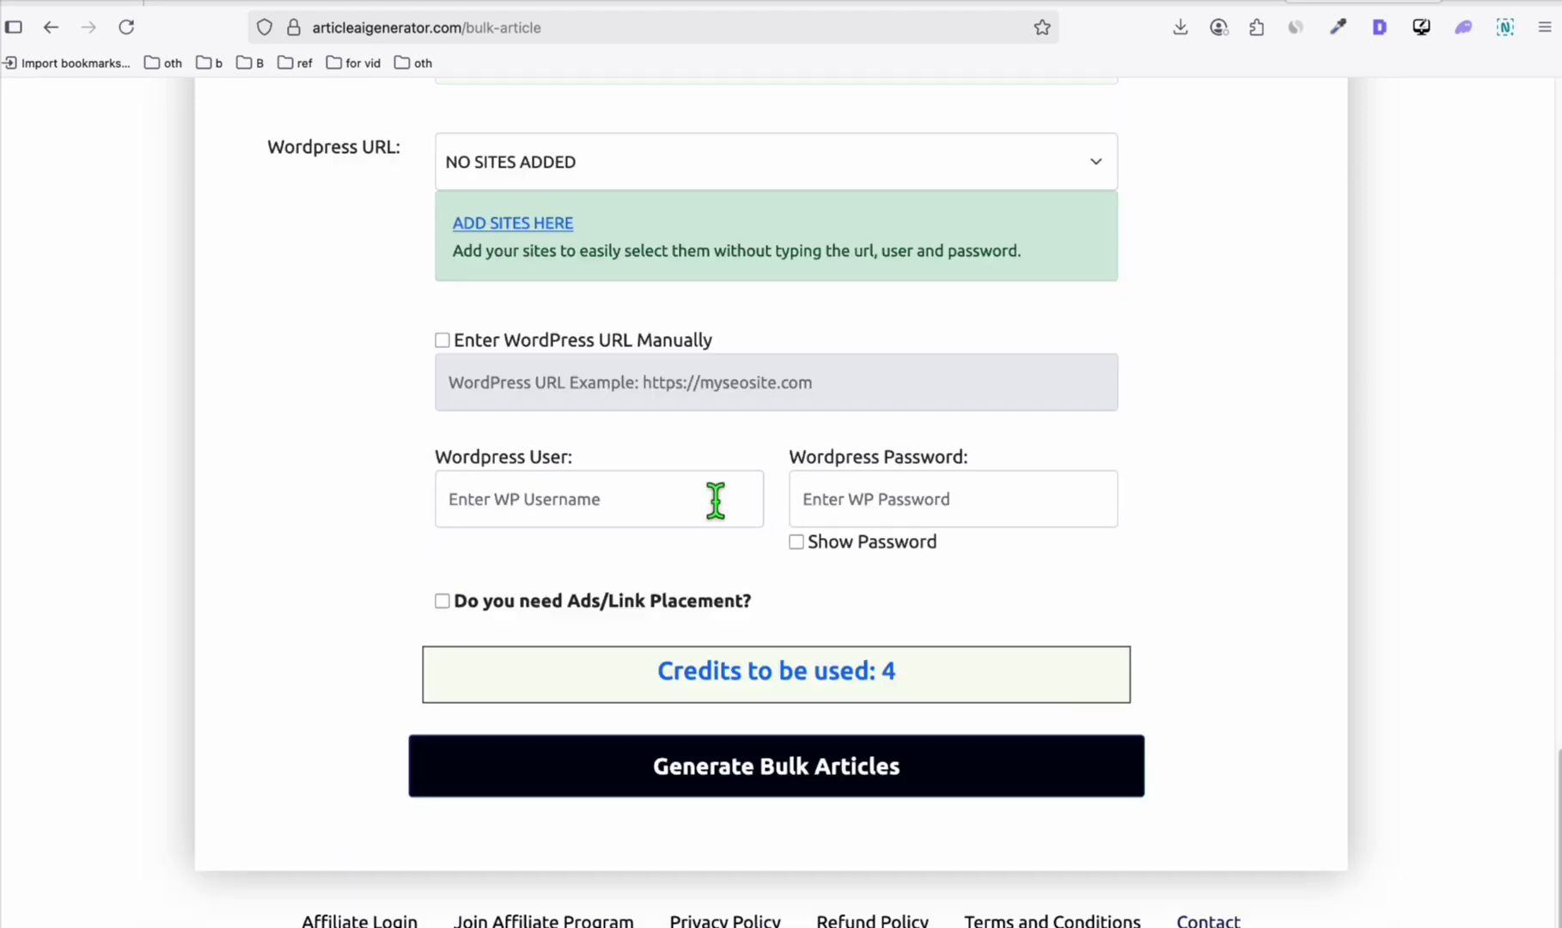
click(763, 781)
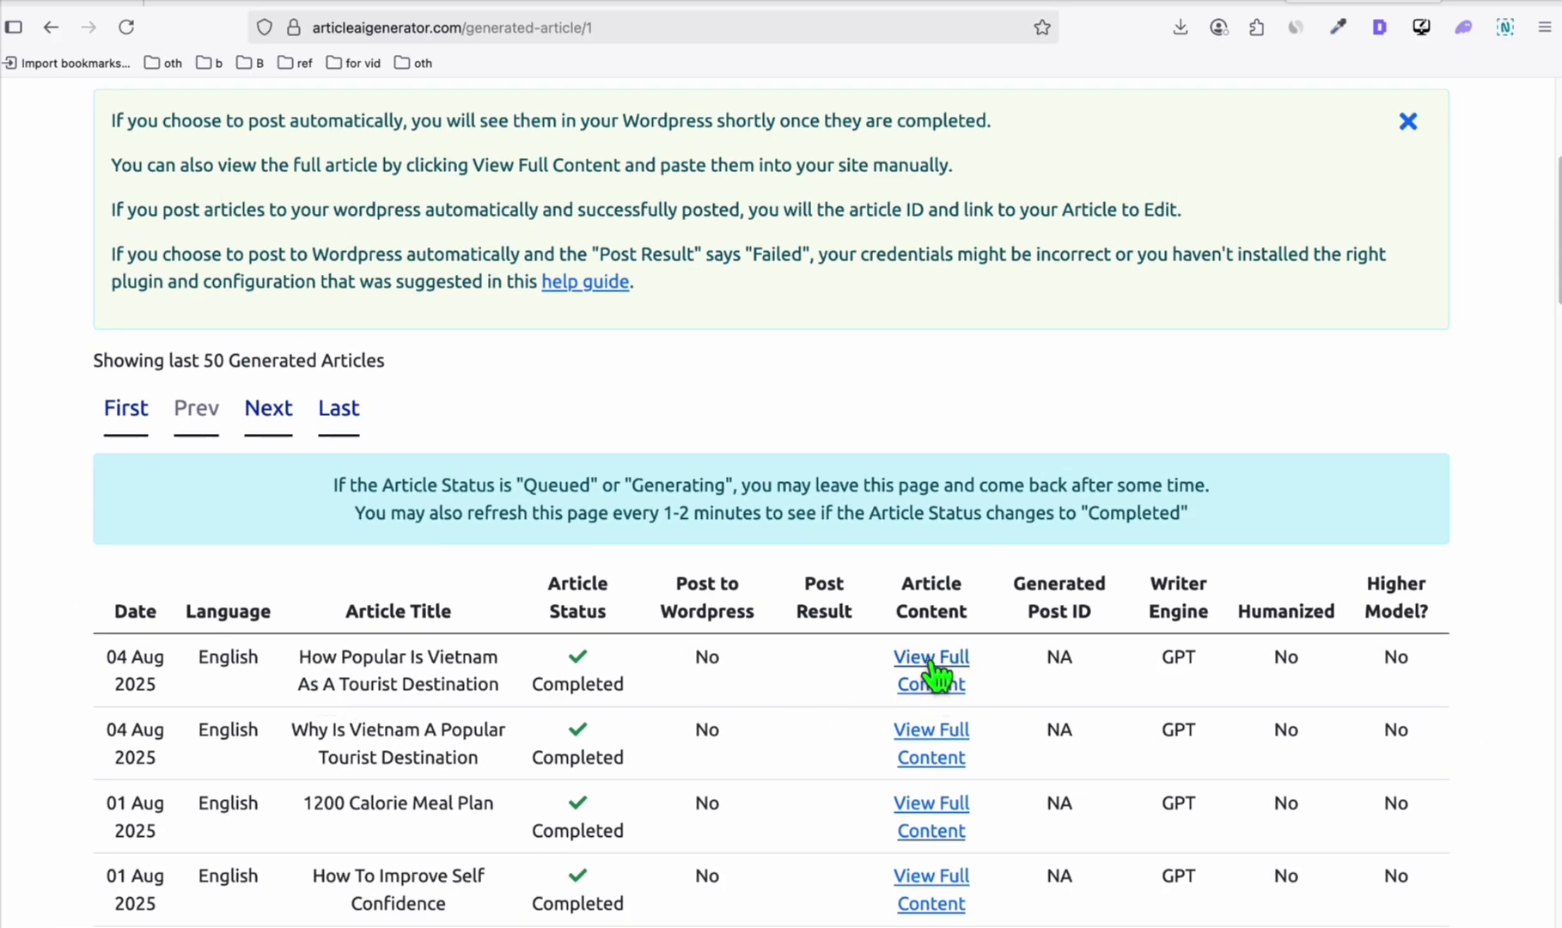
Open the 'How Popular Is Vietnam As A Tourist Destination' article and copy its title.
click(932, 674)
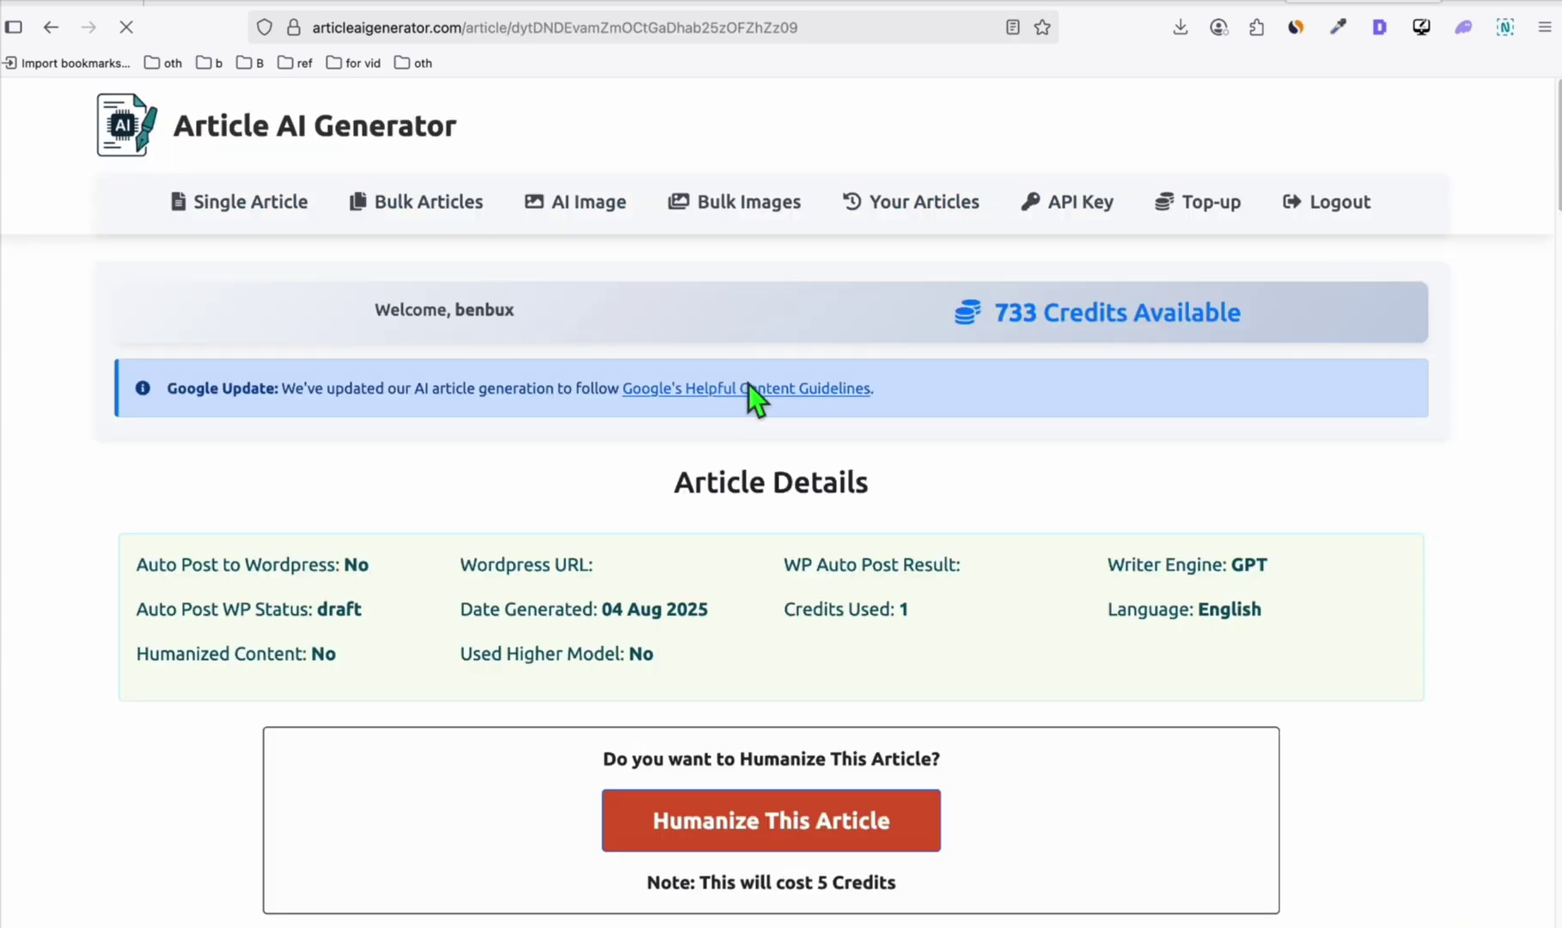
scroll(349, 310, down, 2)
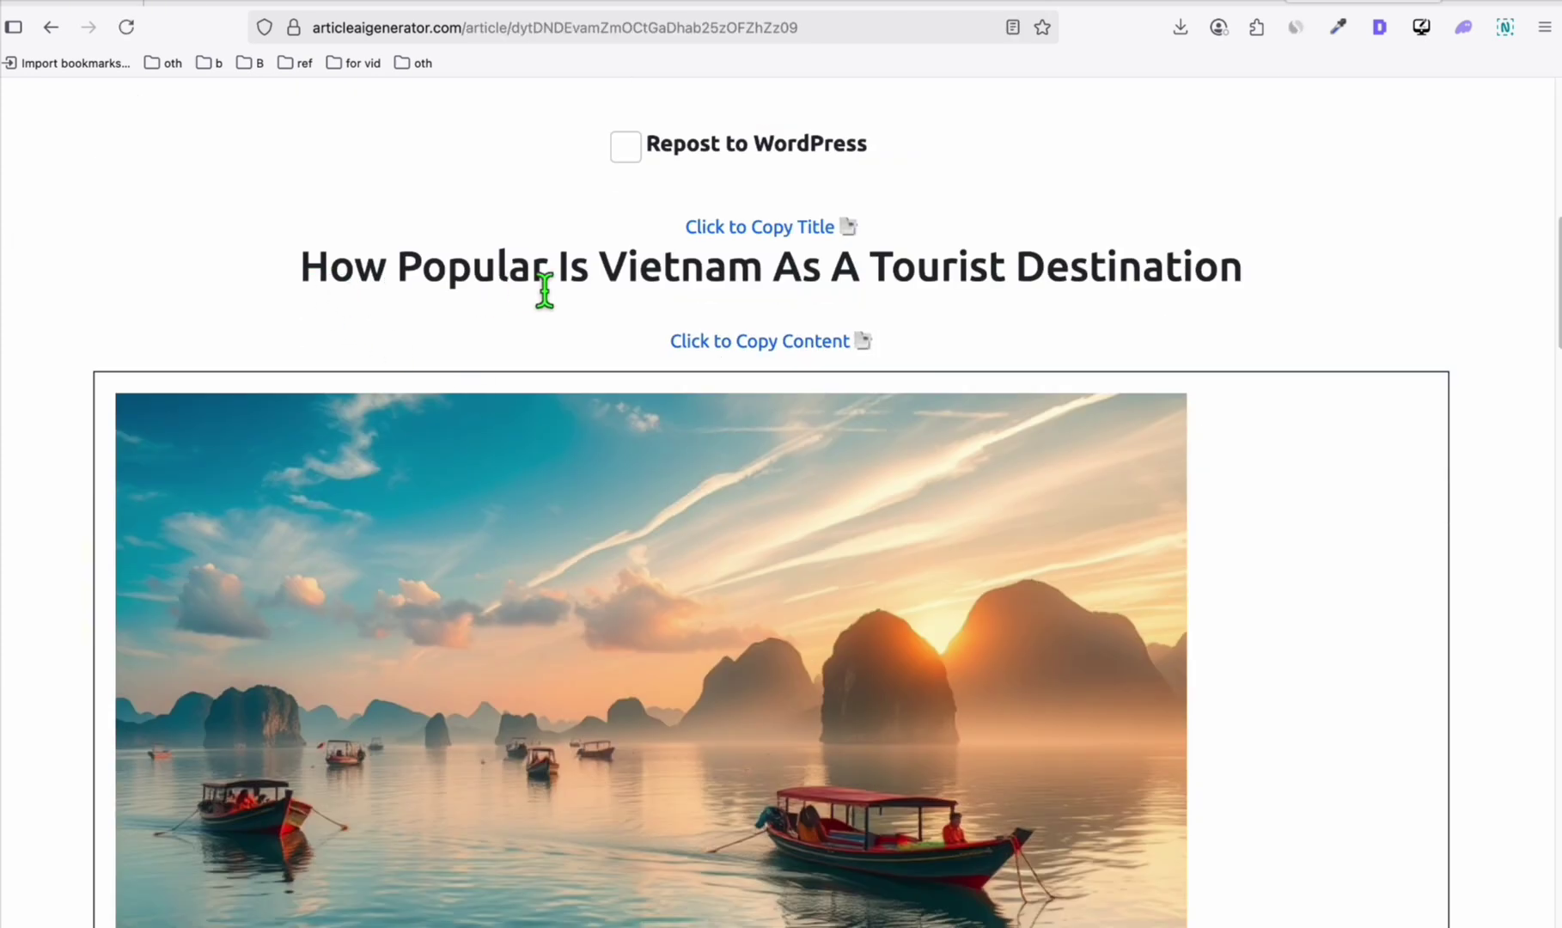
scroll(827, 279, down, 1)
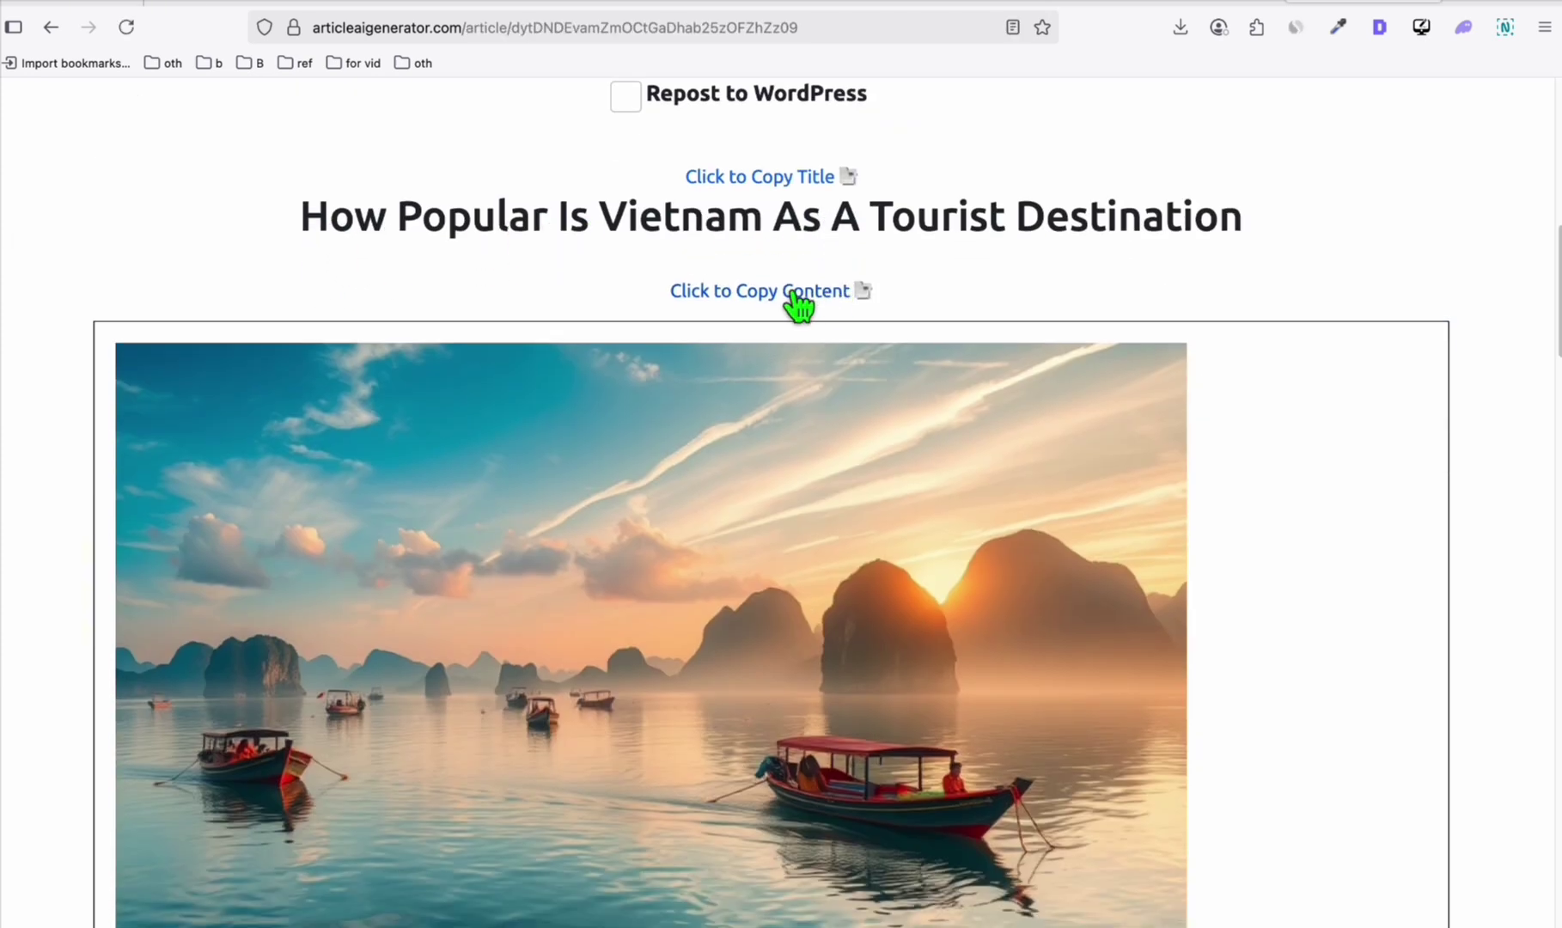
click(843, 188)
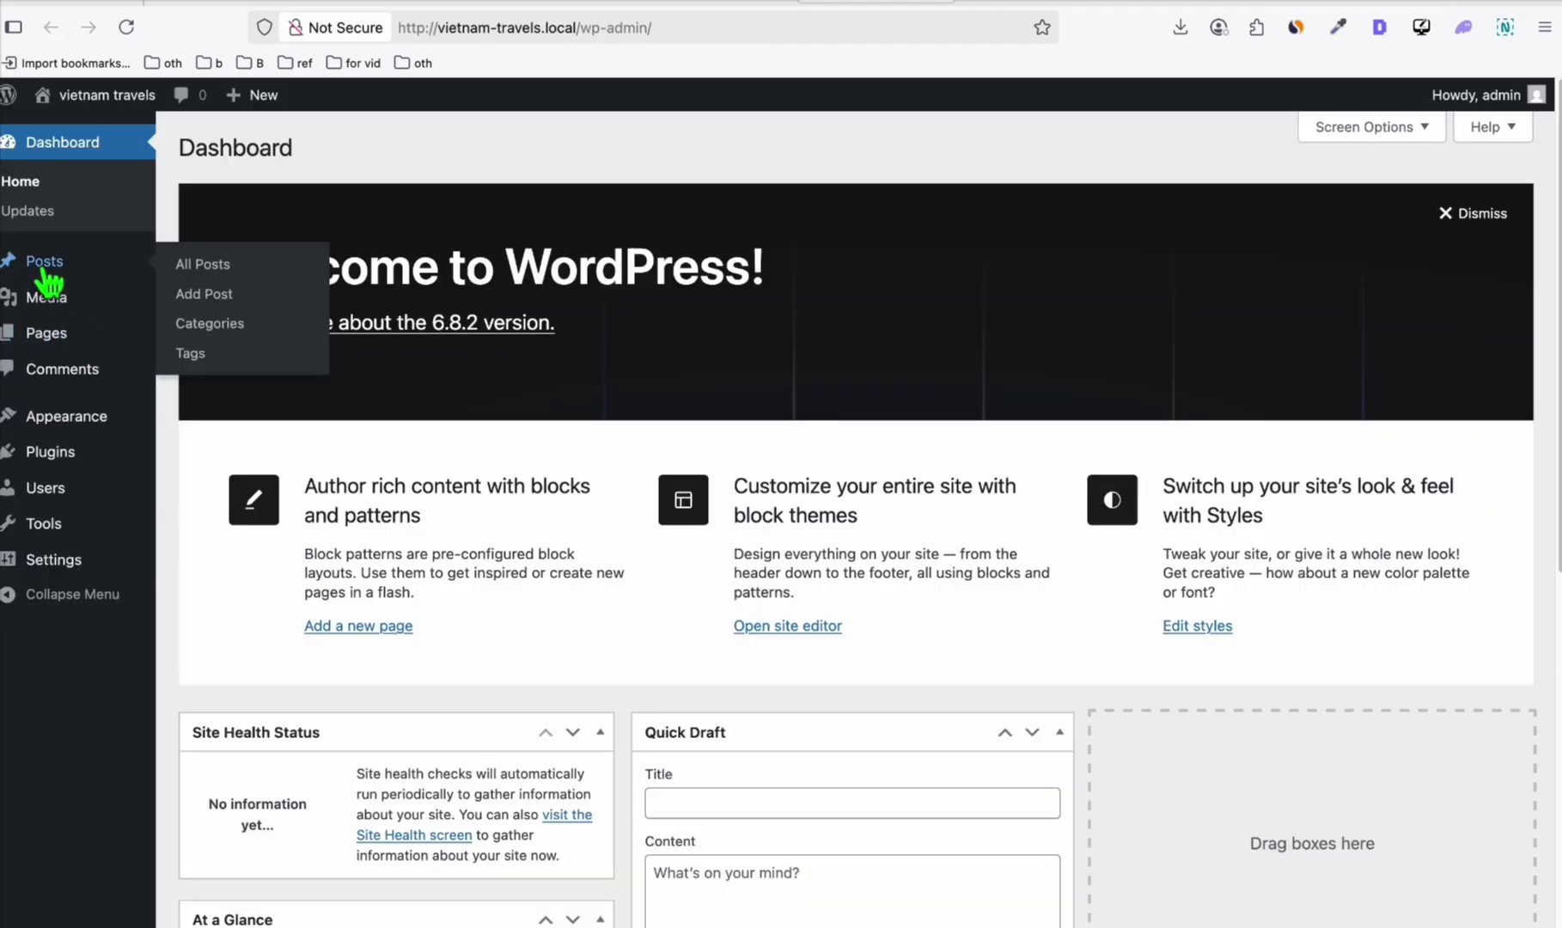
Start a new post titled 'How Popular Is Vietnam As A Tourist Destination' and set its featured image.
click(146, 254)
click(306, 149)
key(super+v)
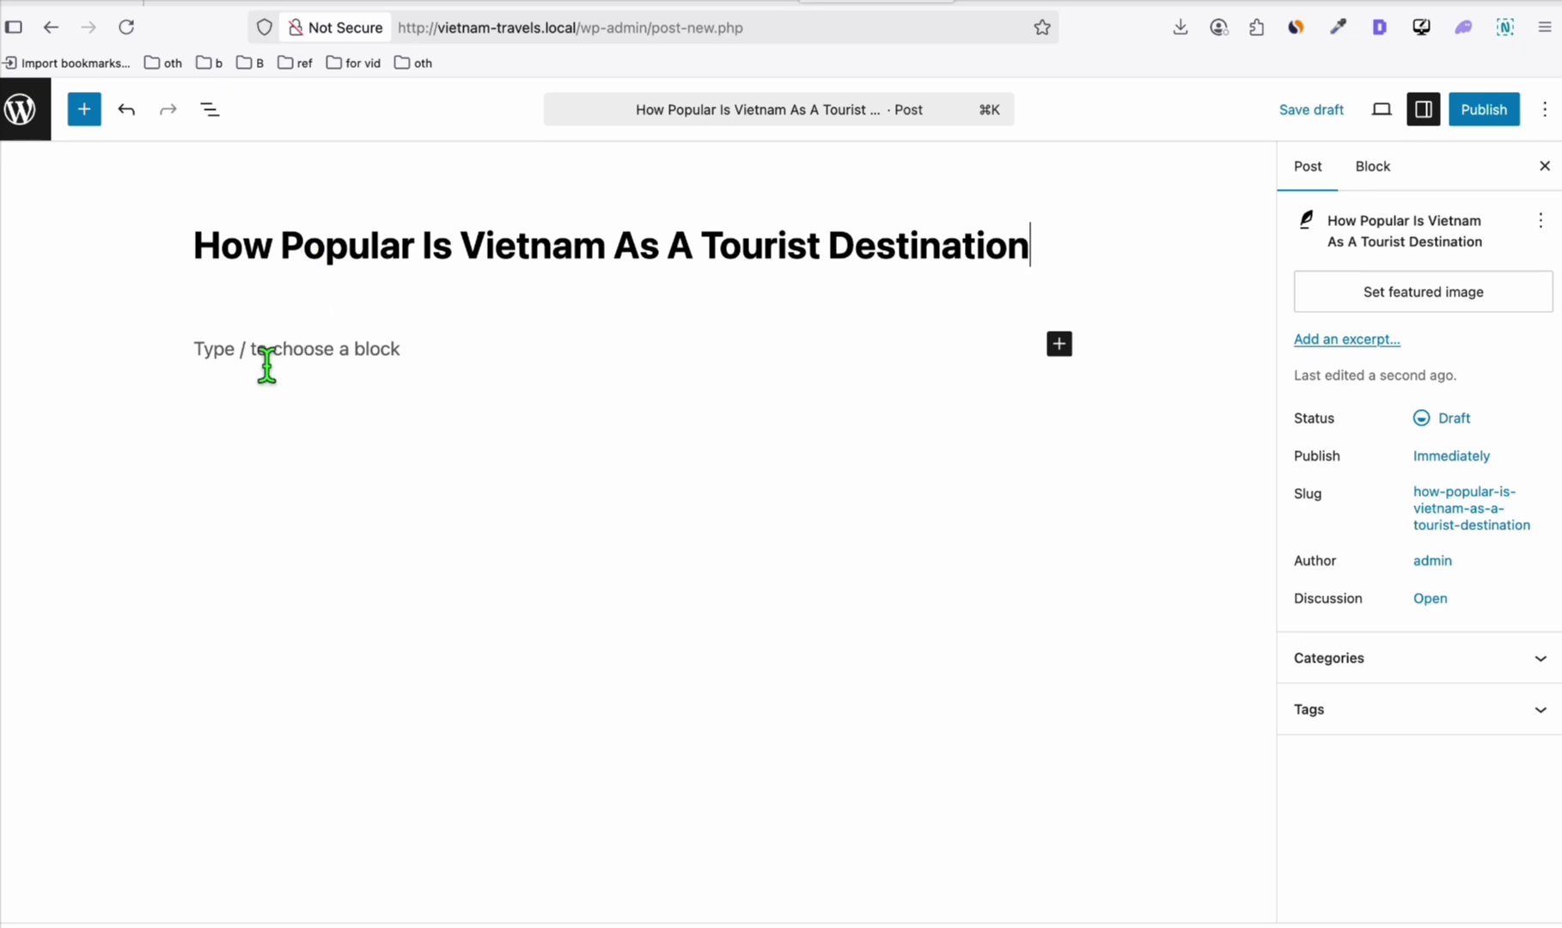
click(1375, 3)
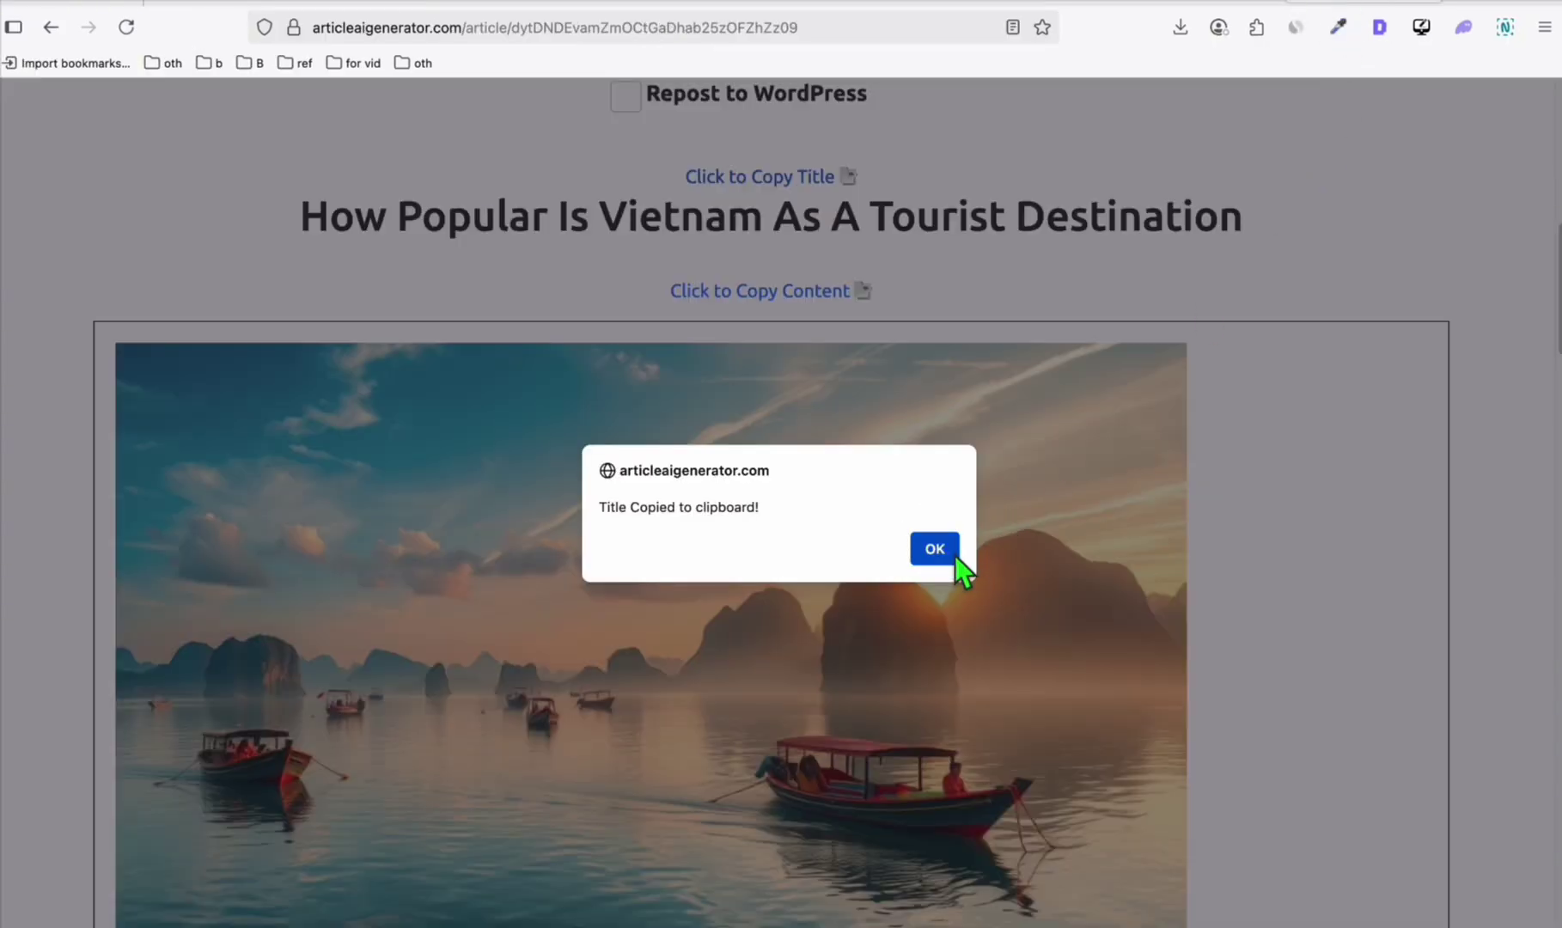
click(935, 548)
scroll(1056, 481, down, 2)
key(ctrl+shift+Tab)
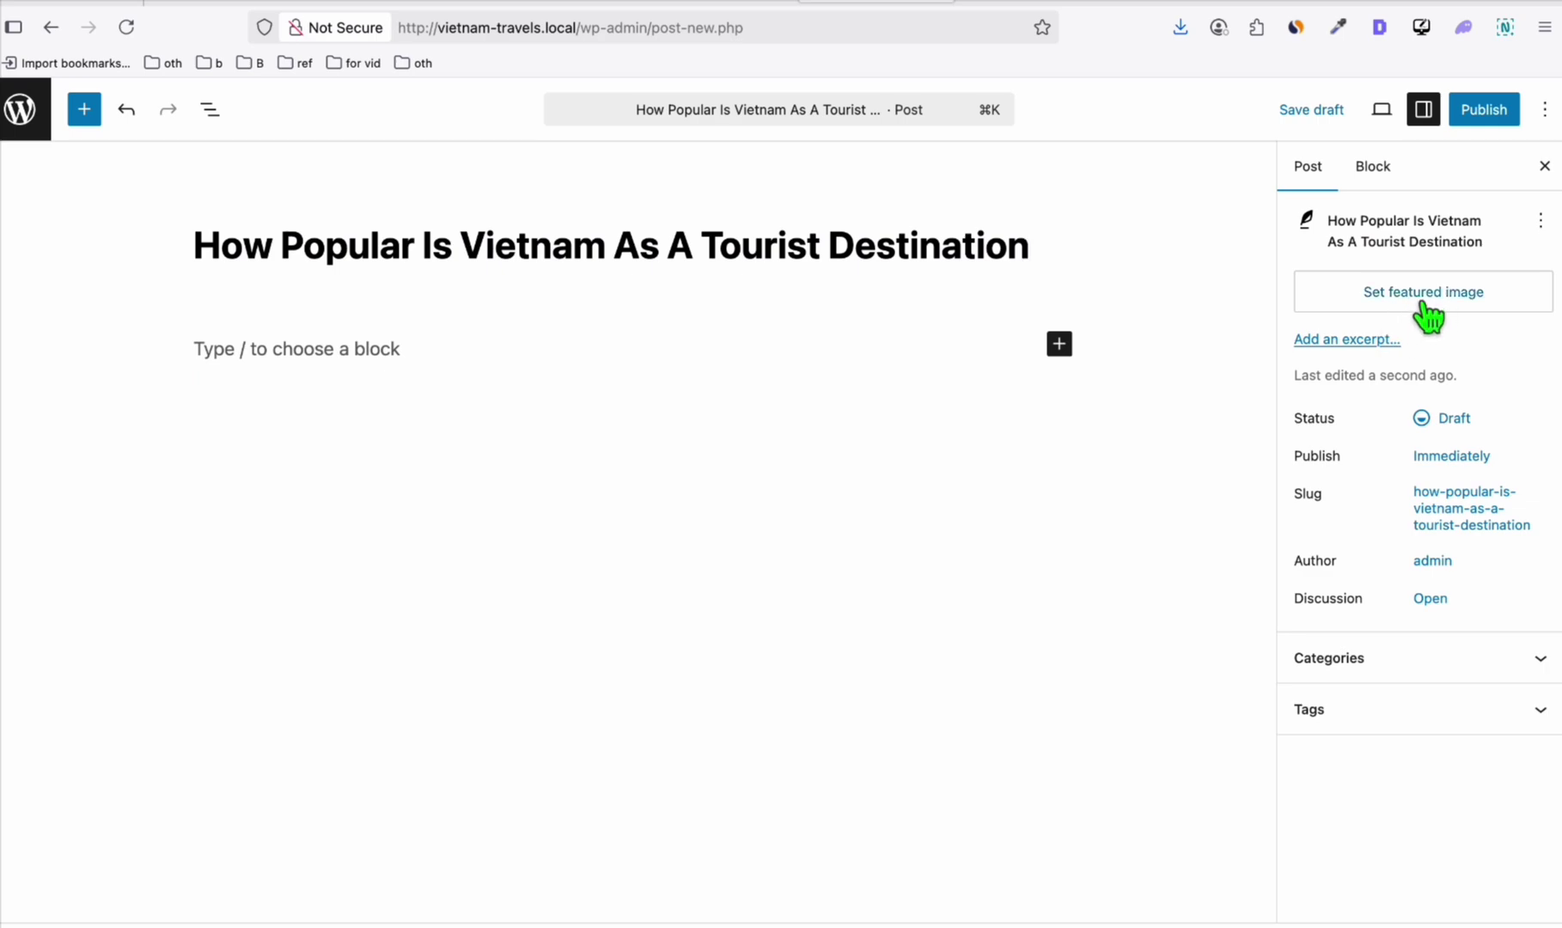
click(1423, 292)
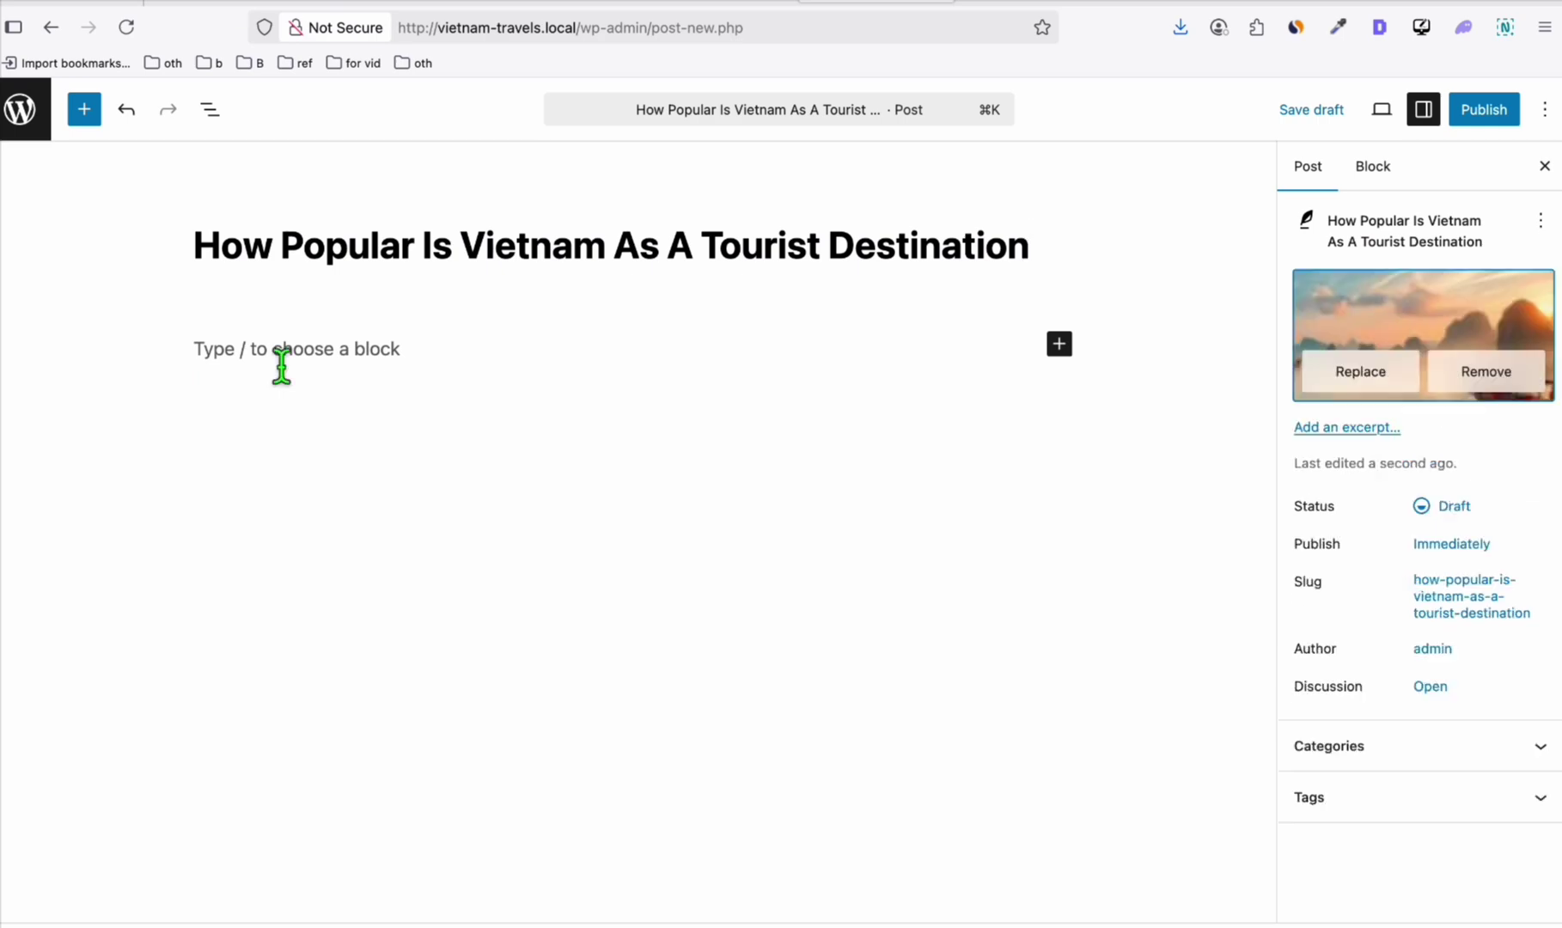
Paste the article body into the post, publish it and view it live.
click(279, 356)
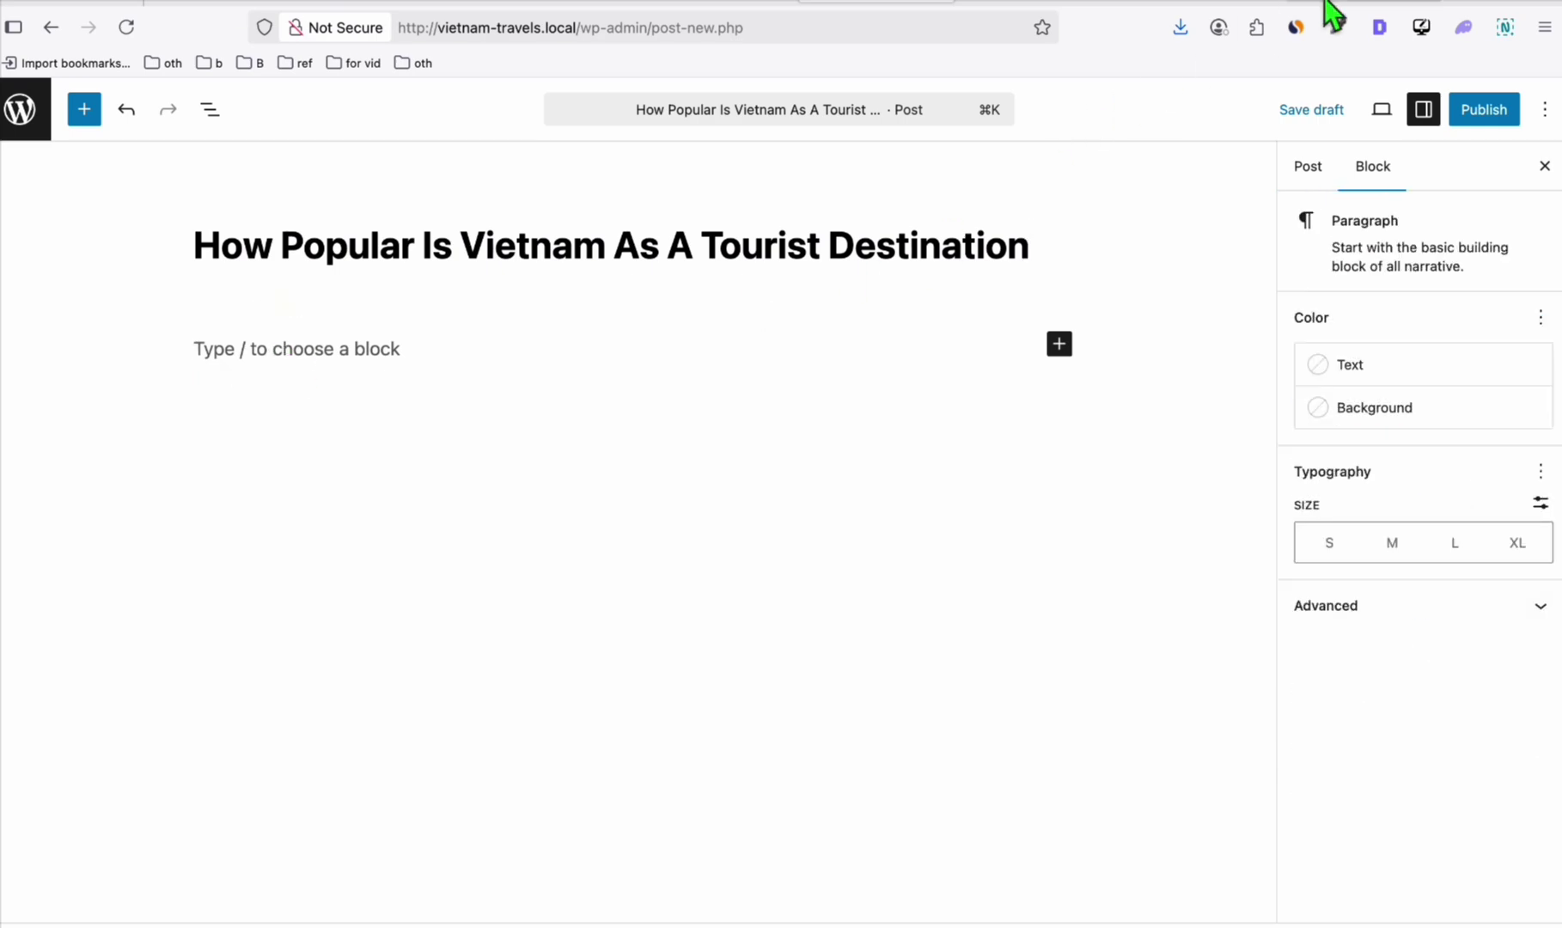
click(1331, 7)
scroll(882, 336, up, 5)
click(740, 272)
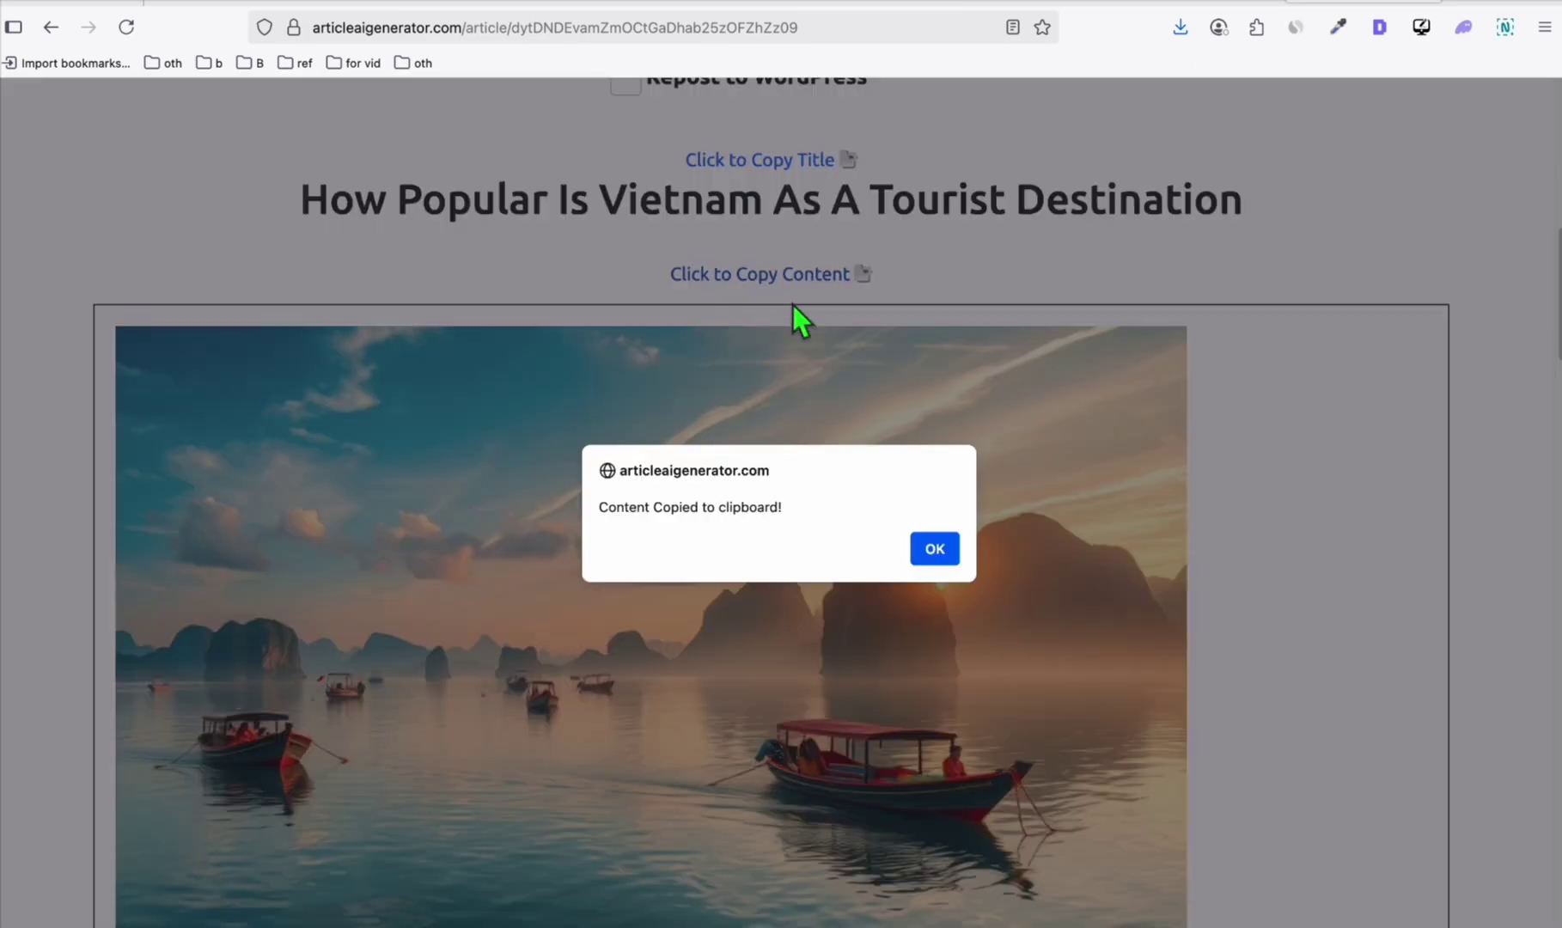
click(936, 548)
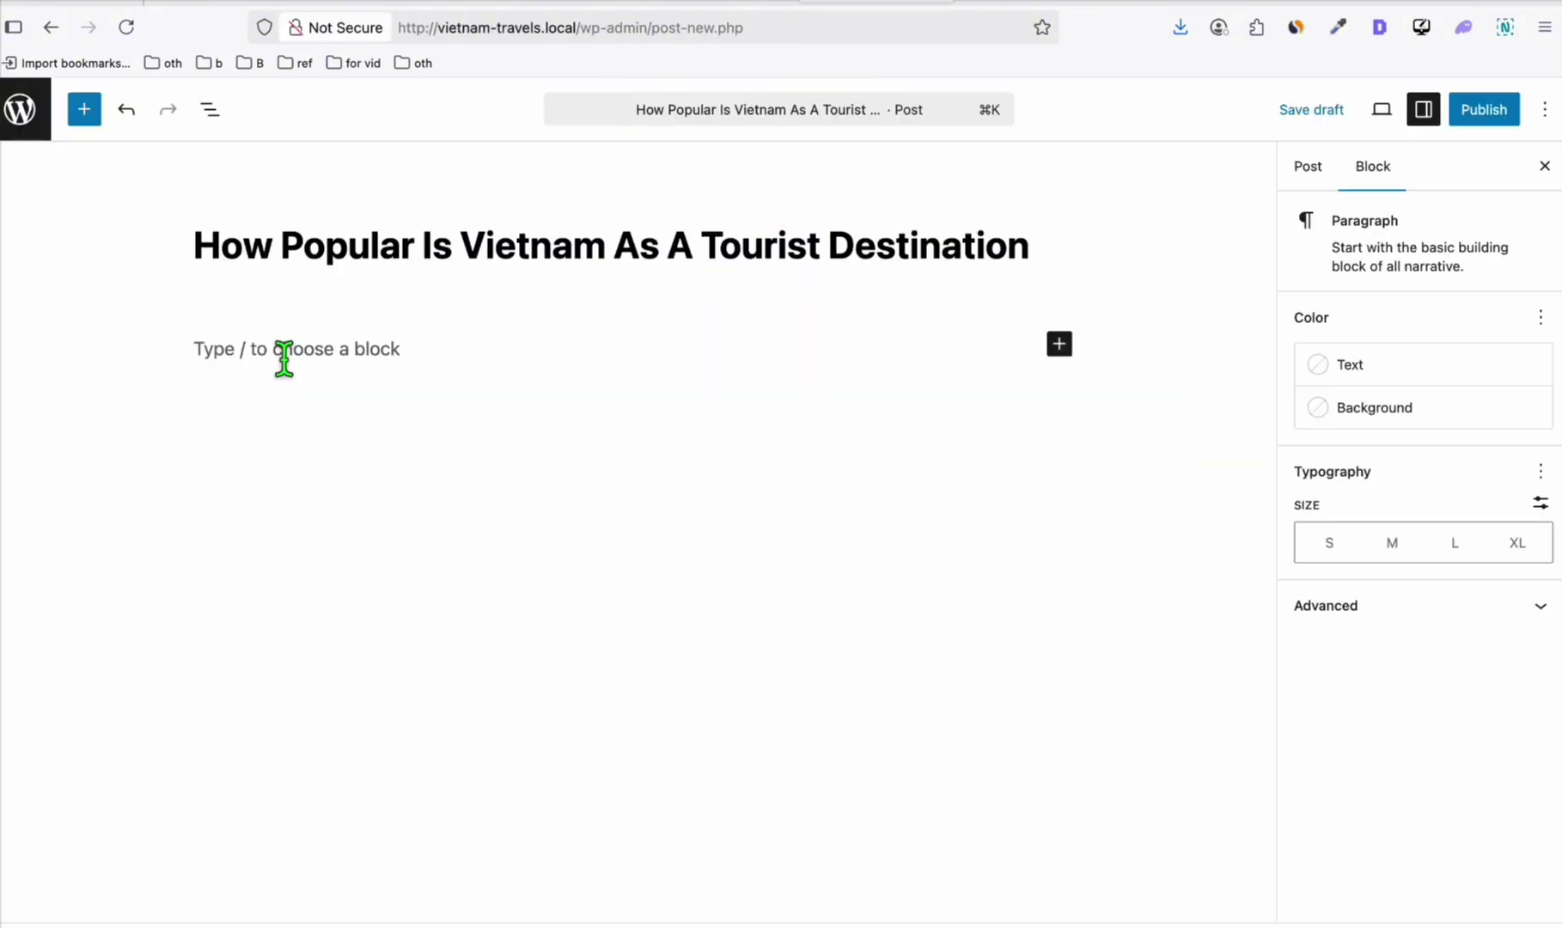
key(super+v)
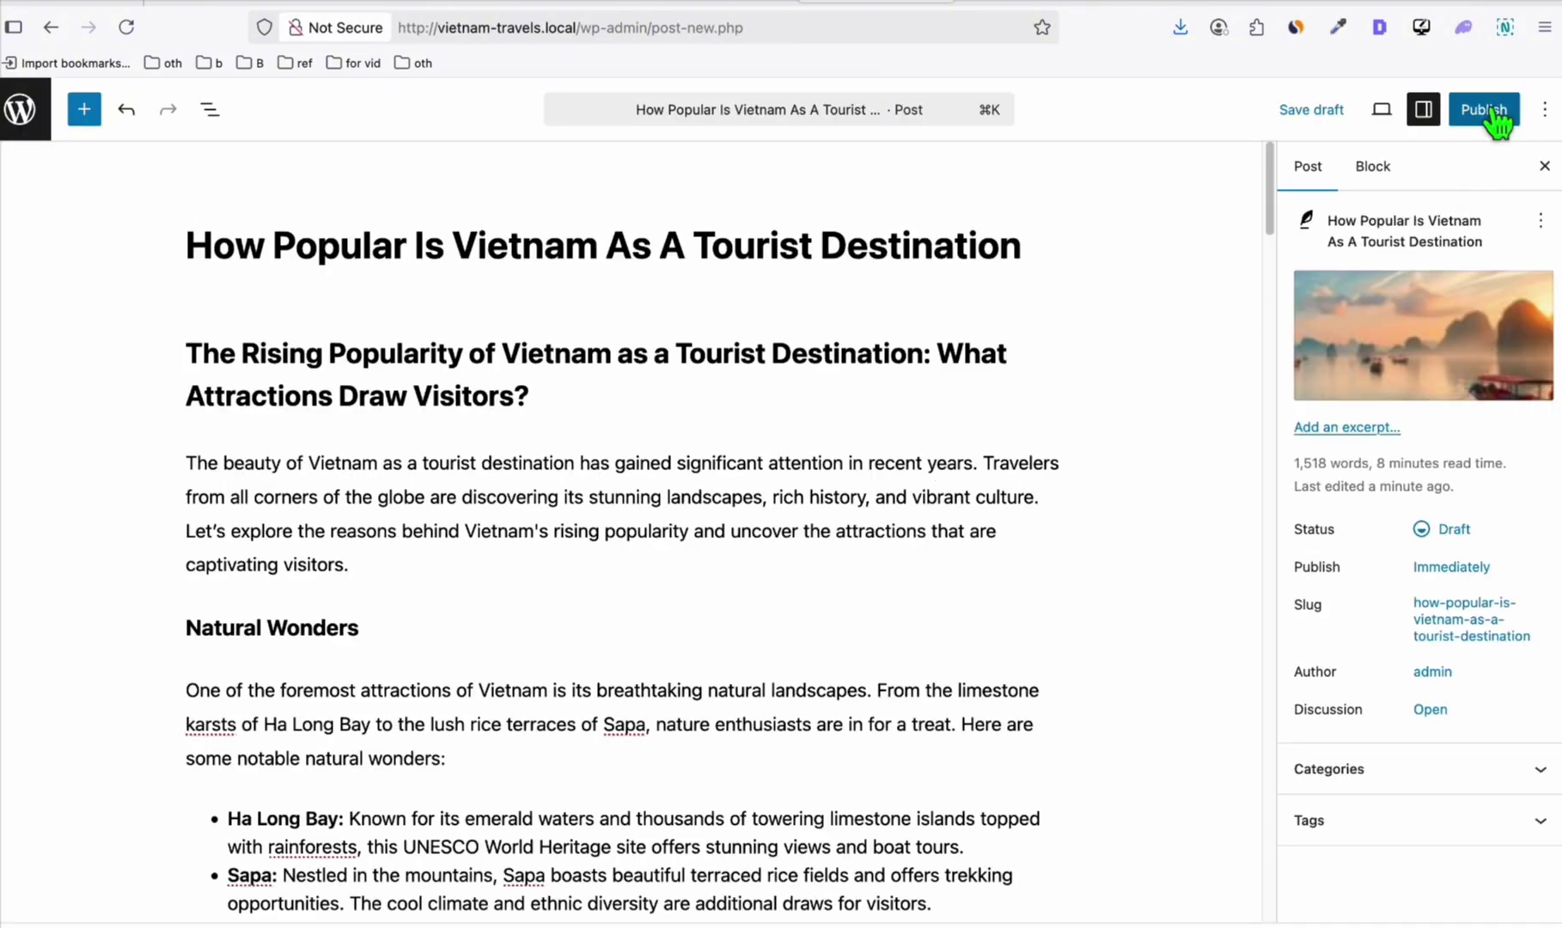
click(1484, 109)
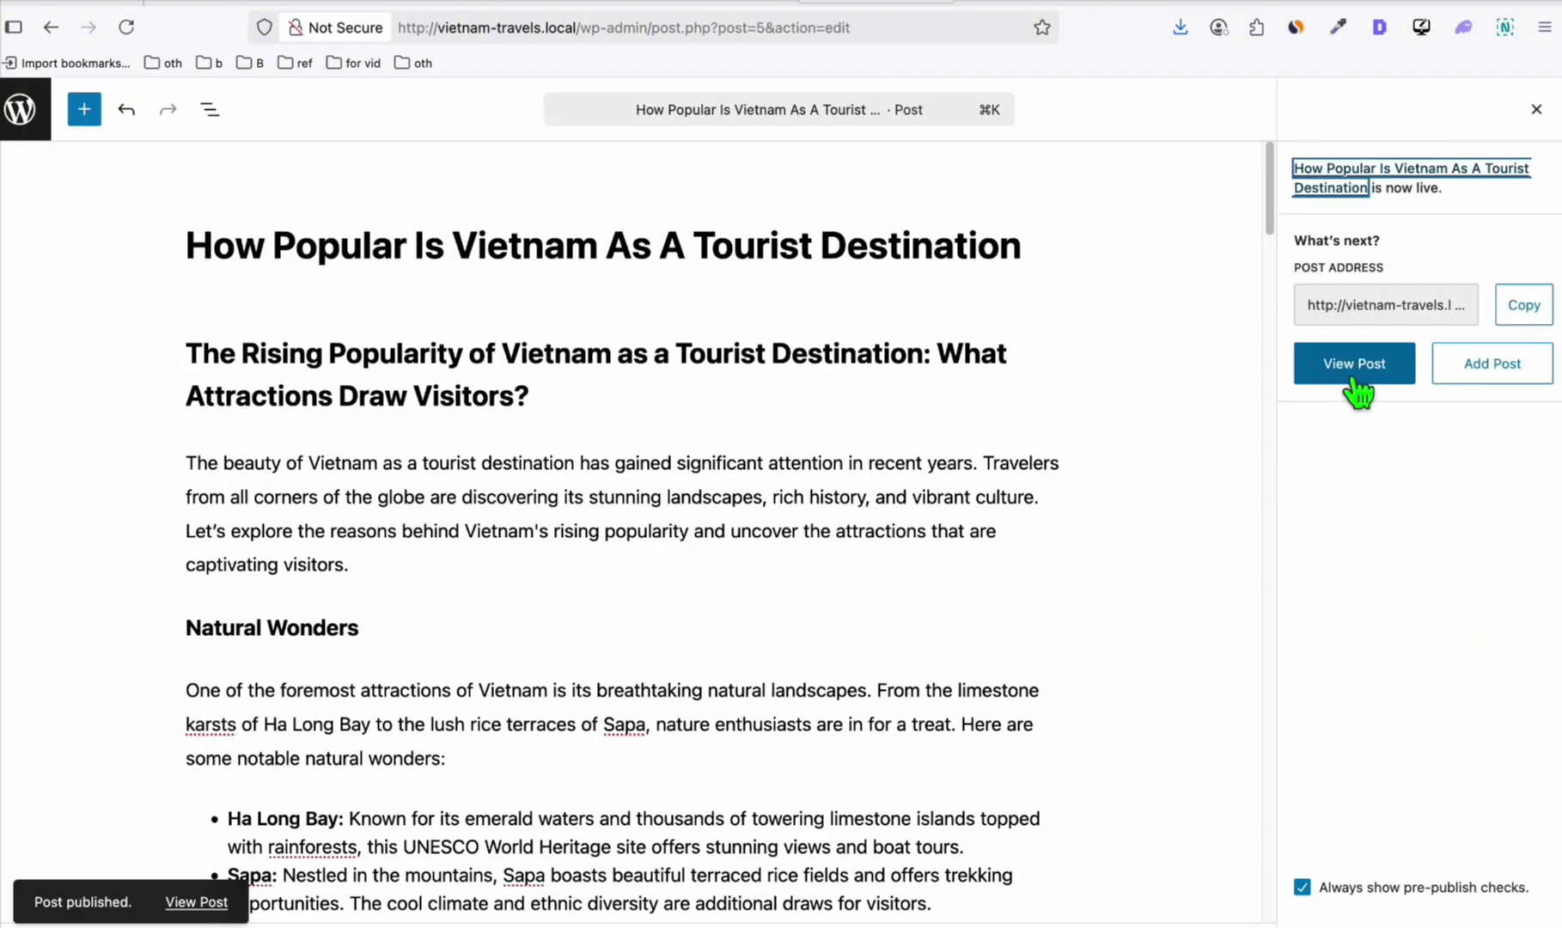
click(1353, 383)
Read the published Vietnam post to its end, then focus Cline's message box in VS Code.
scroll(513, 487, down, 2)
scroll(512, 487, up, 3)
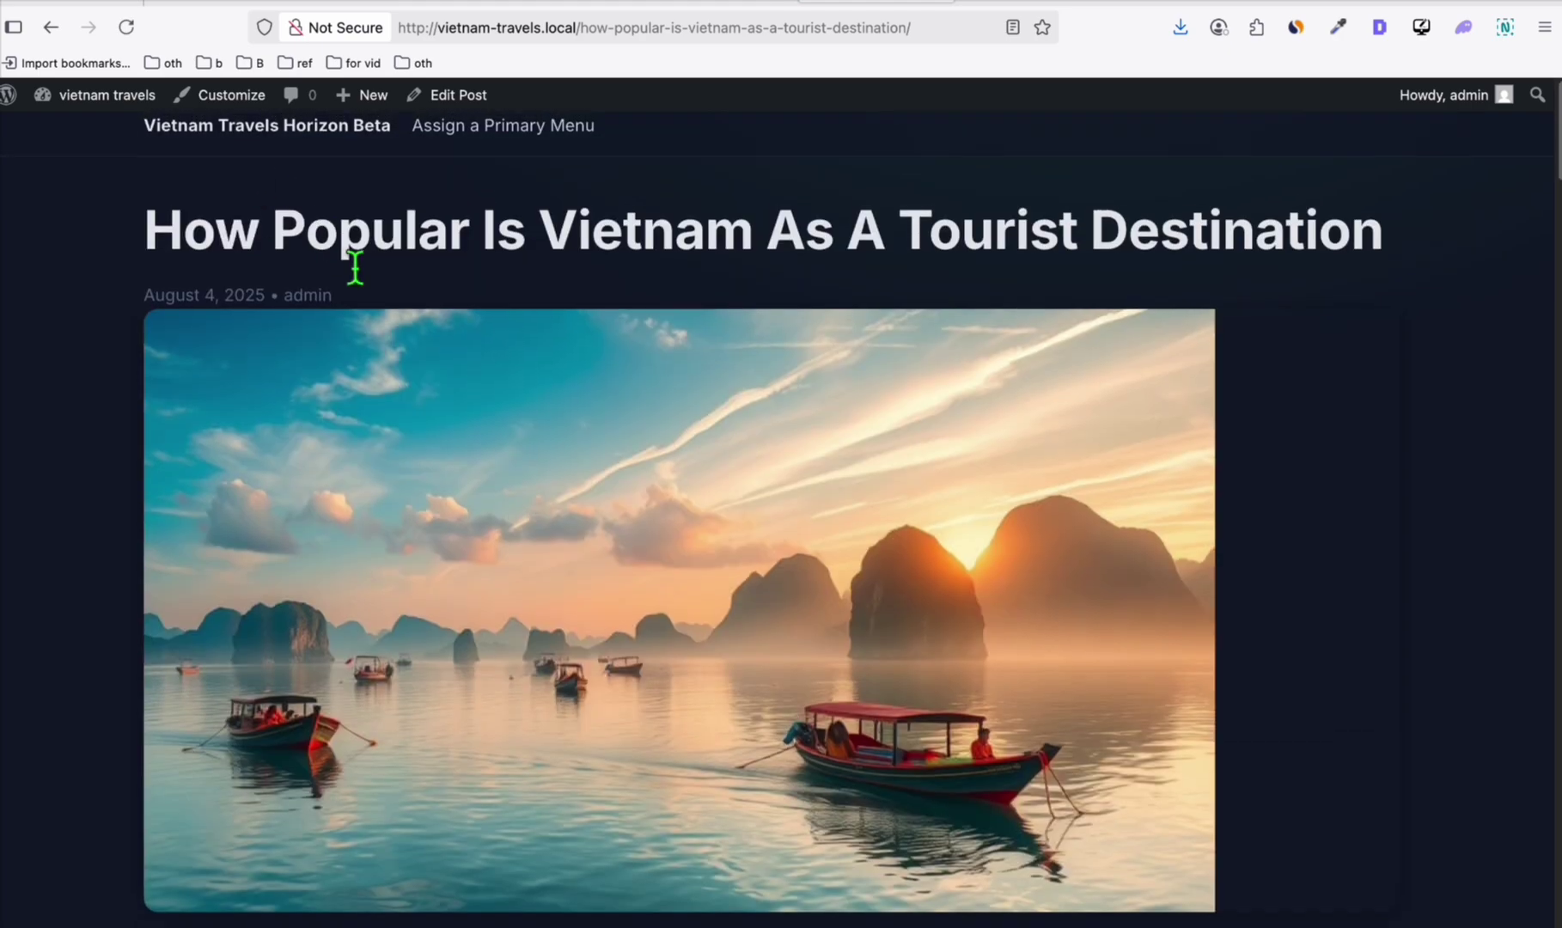
scroll(352, 260, down, 2)
scroll(353, 262, down, 5)
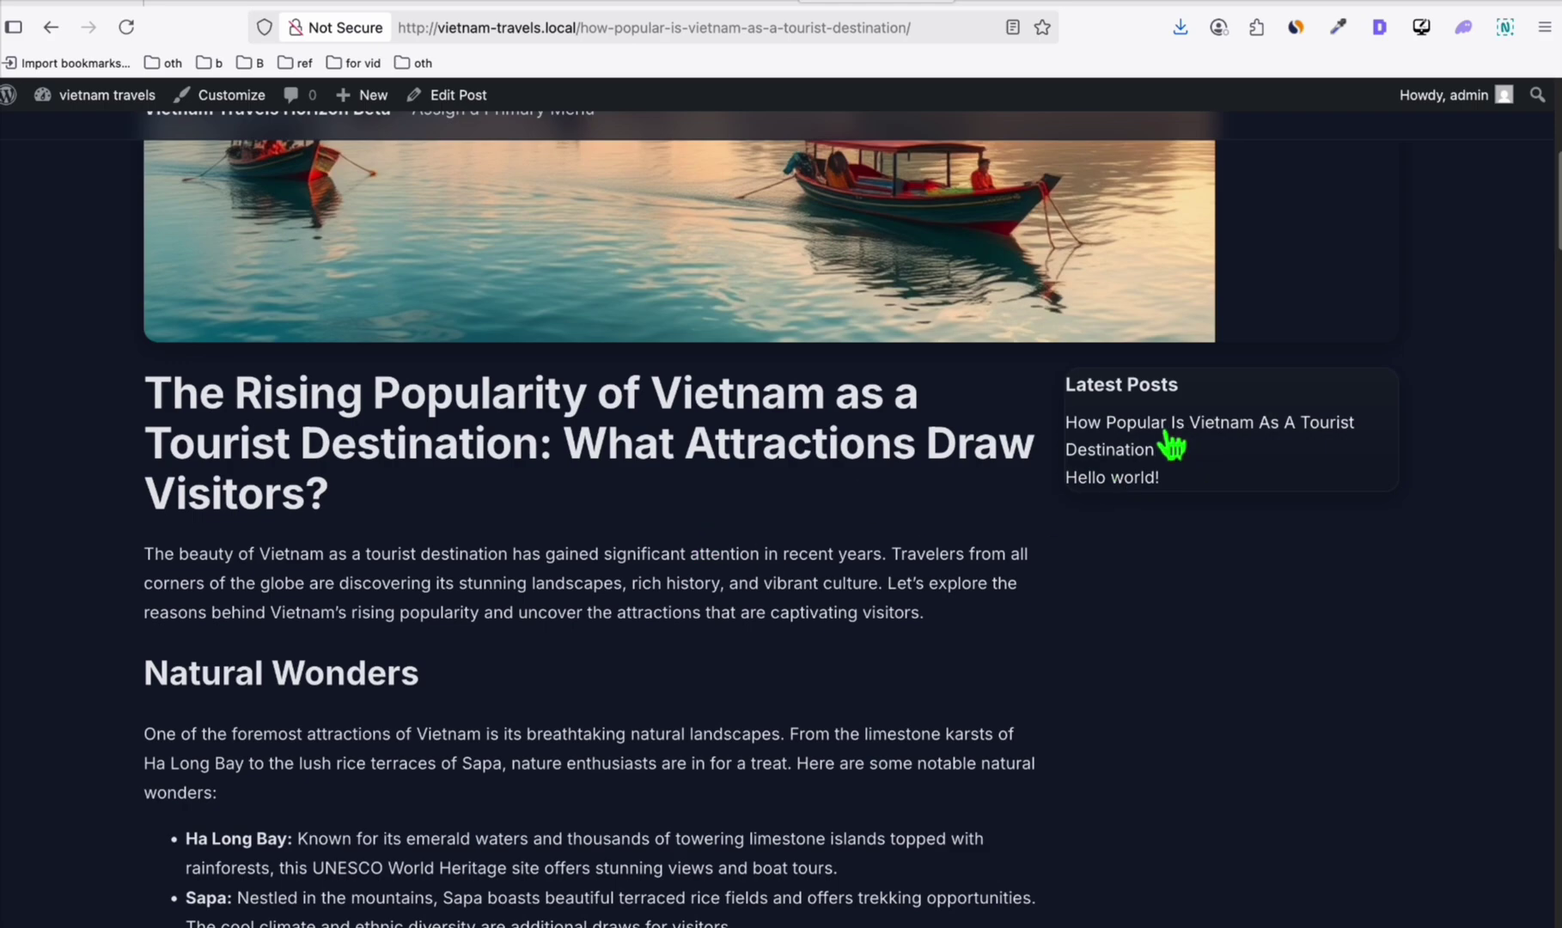
scroll(1170, 443, down, 15)
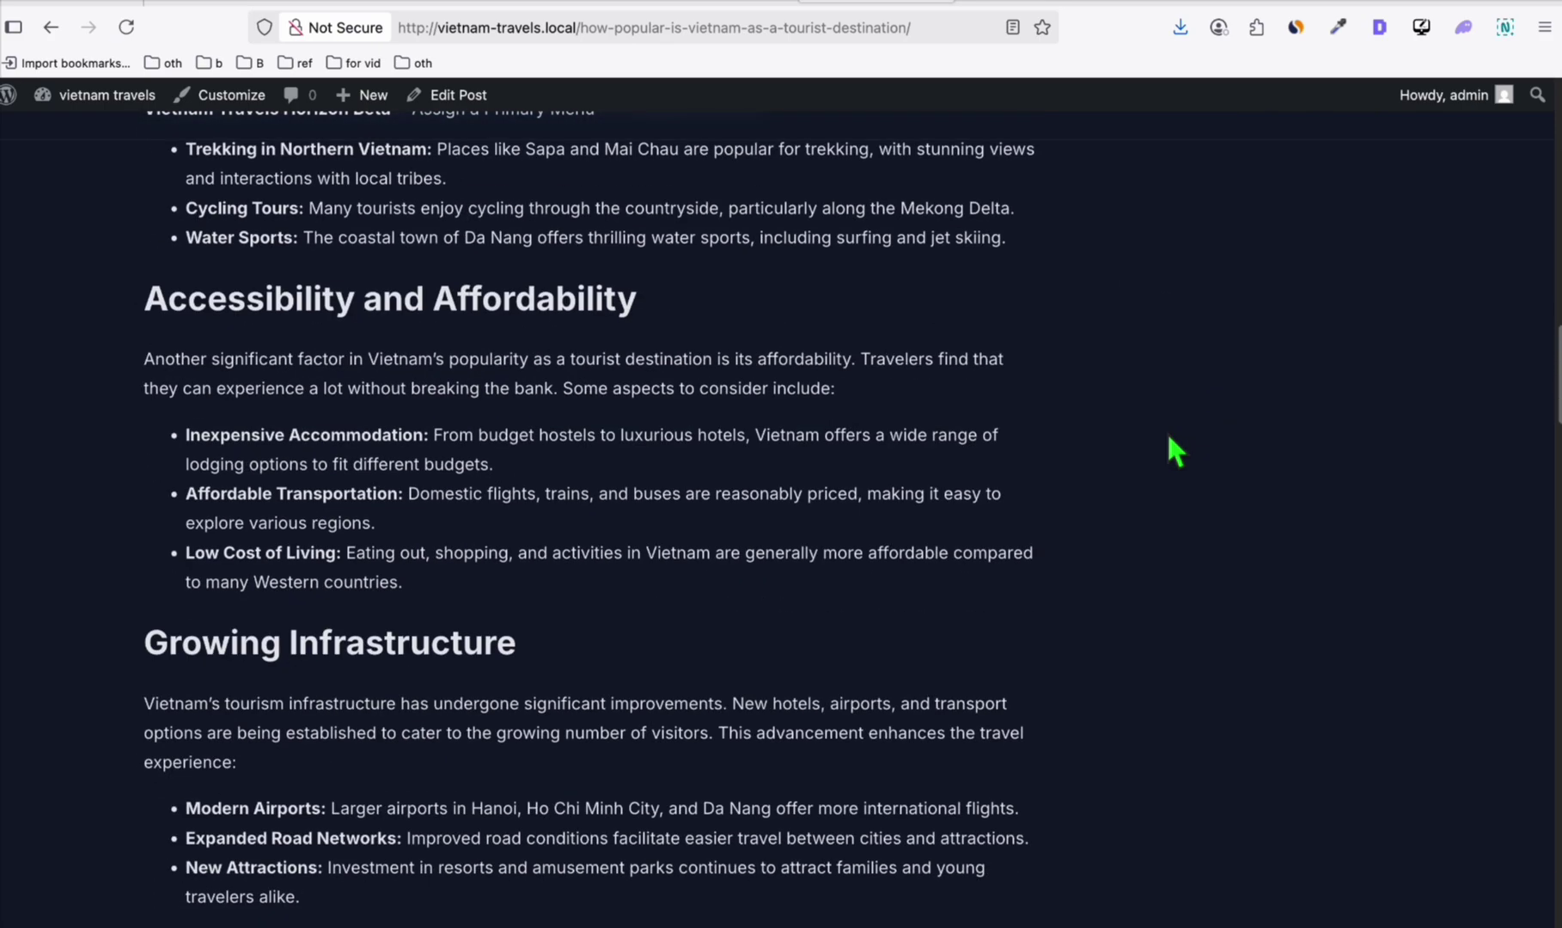
scroll(1168, 439, down, 18)
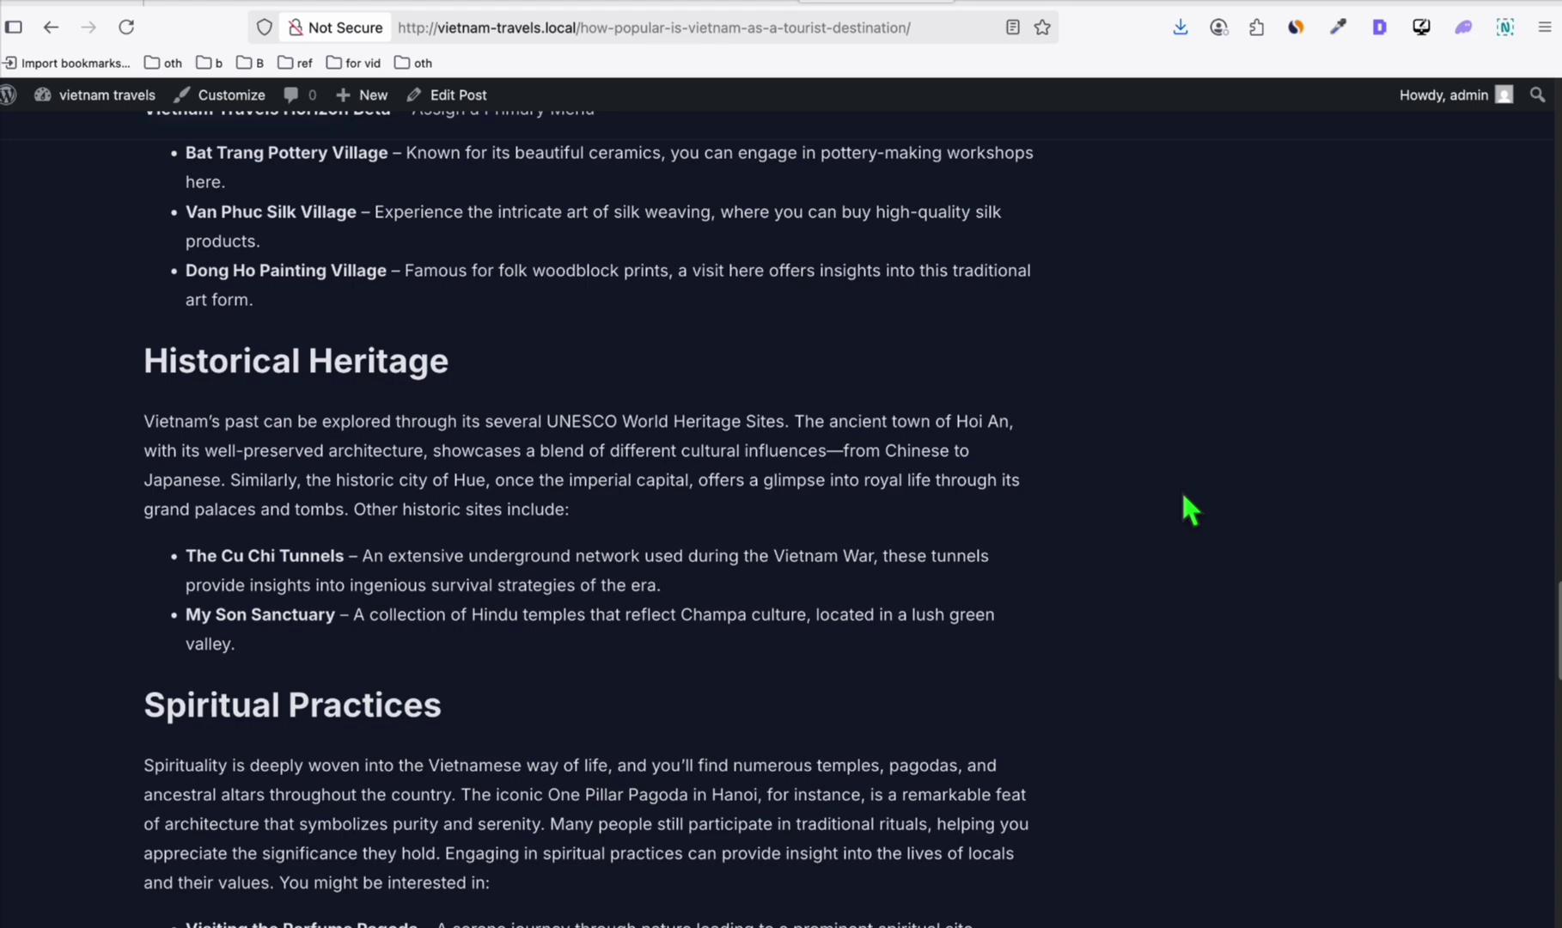
scroll(731, 516, down, 5)
scroll(696, 534, down, 17)
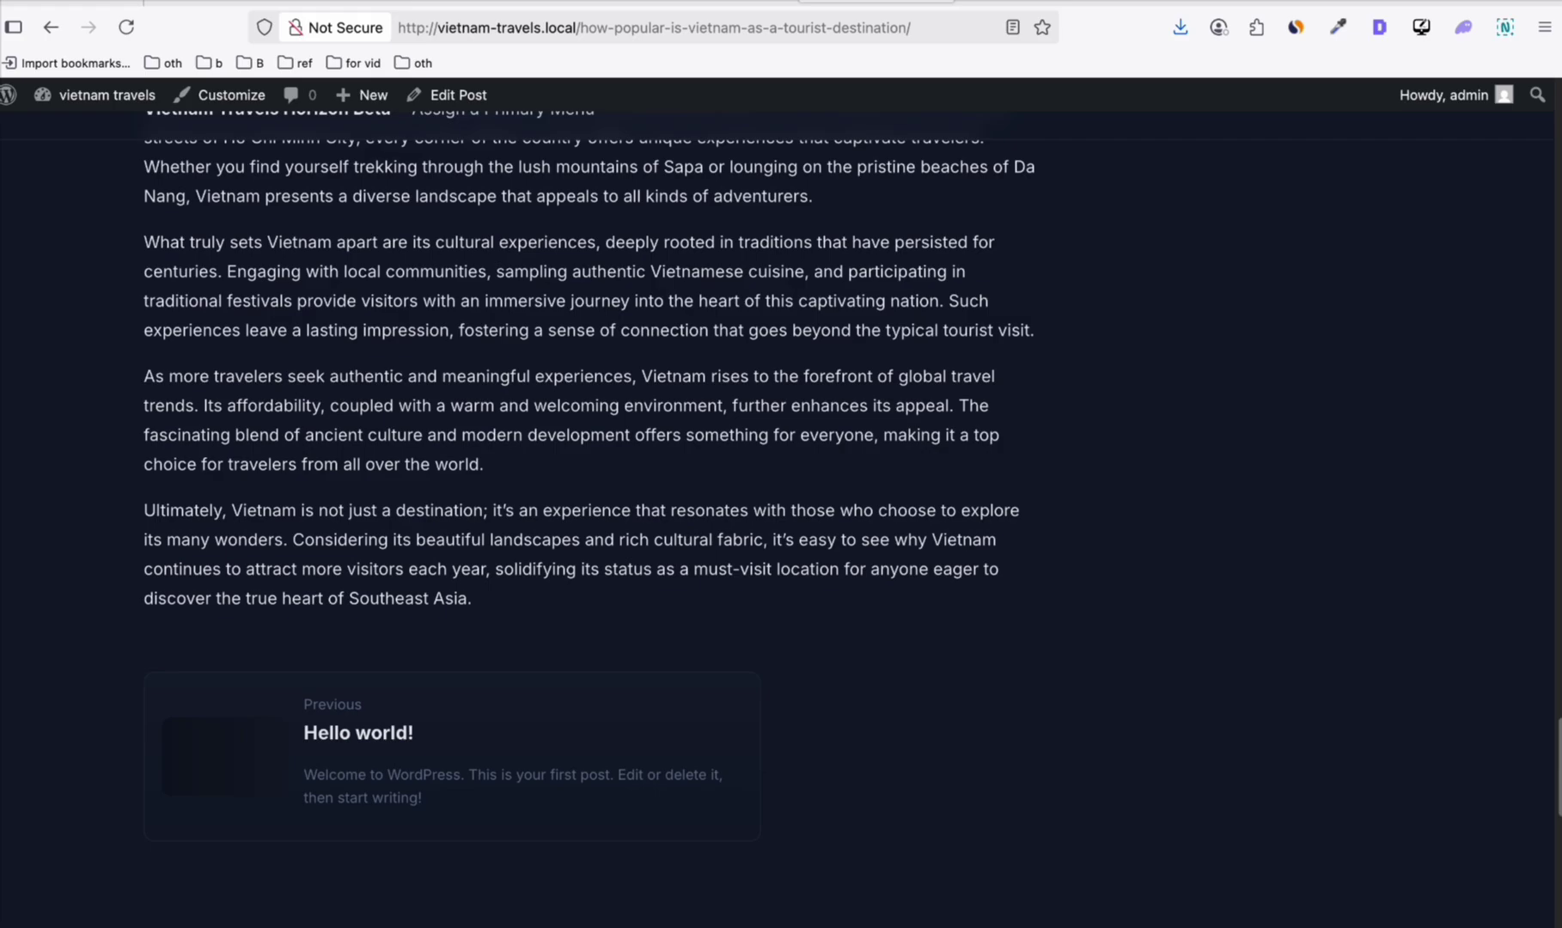
key(super+Tab)
click(145, 820)
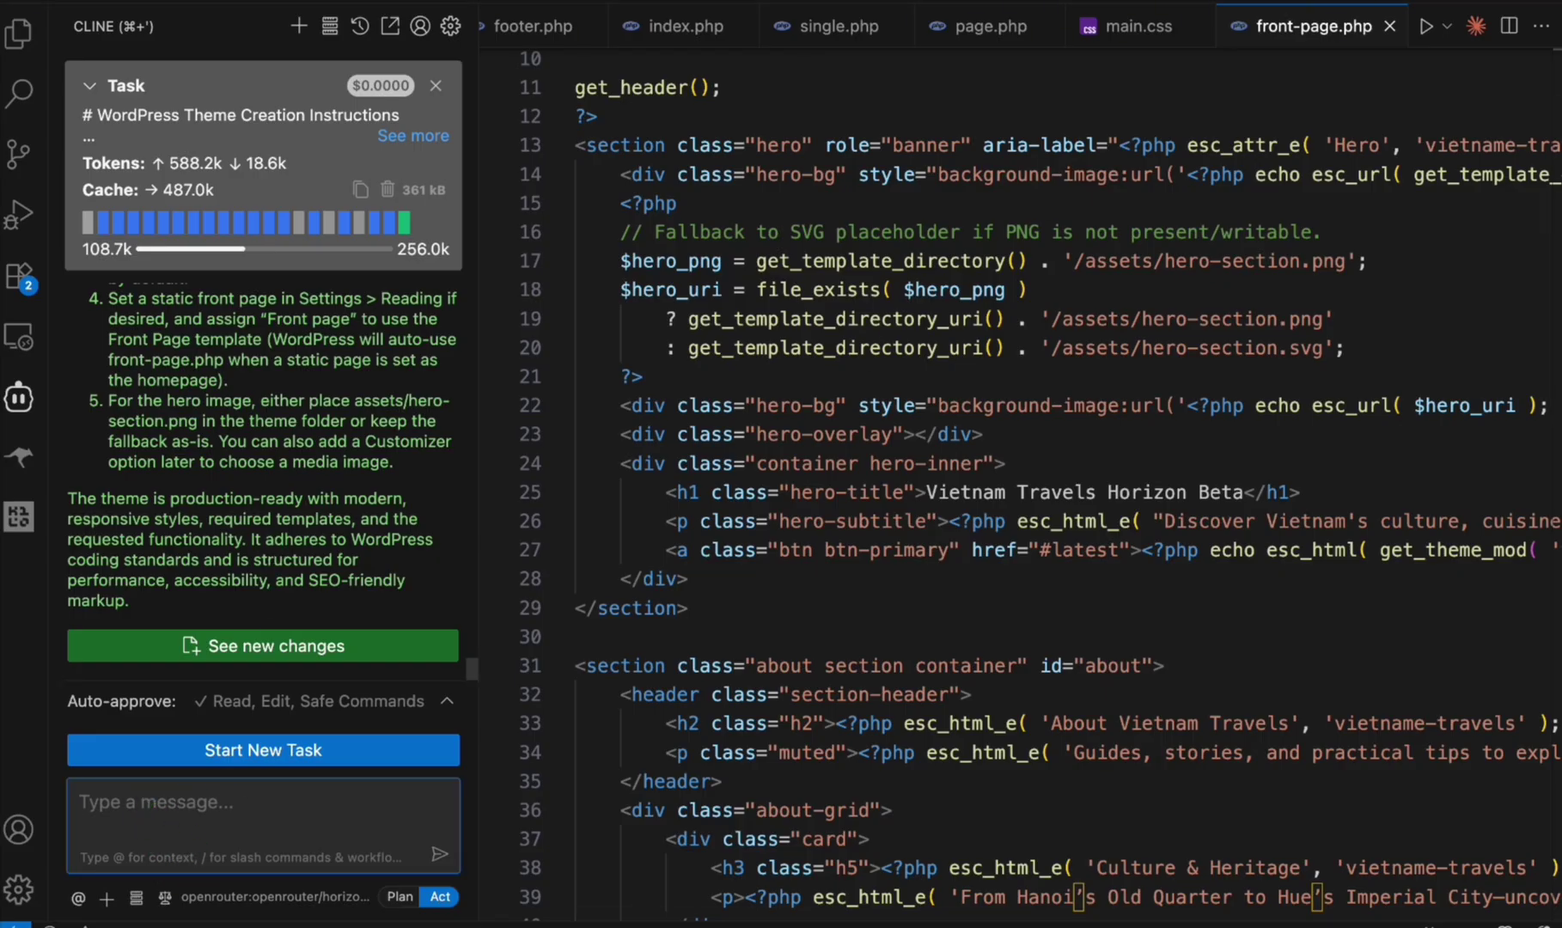
Go back to the live 'How Popular Is Vietnam As A Tourist Destination' post and skim it.
key(super+Tab)
scroll(965, 540, up, 15)
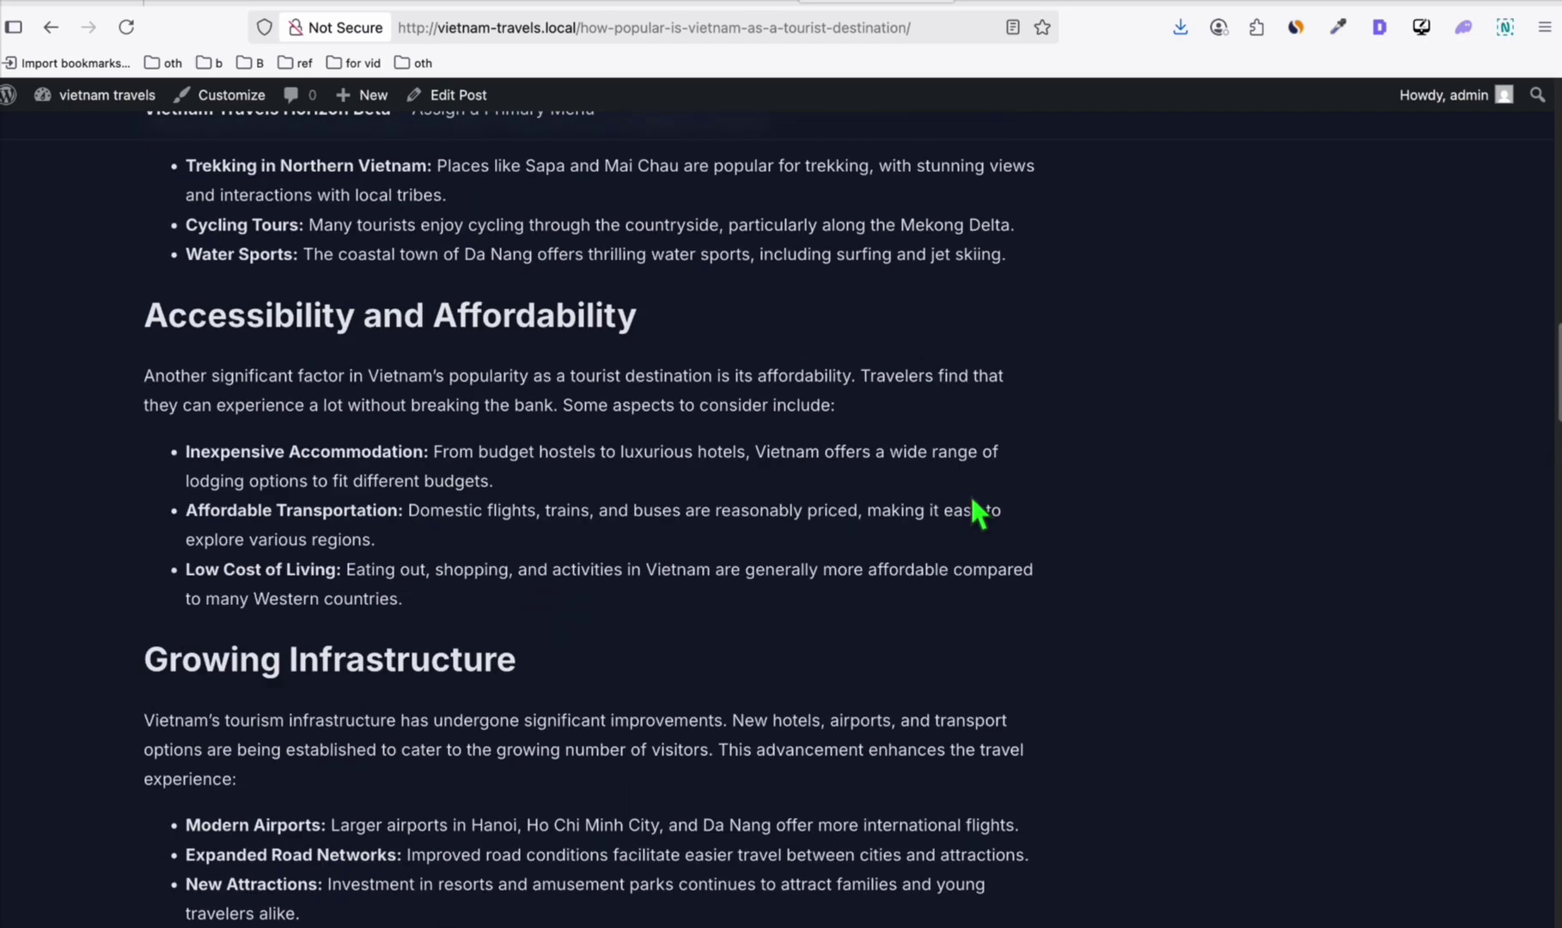
scroll(975, 502, up, 10)
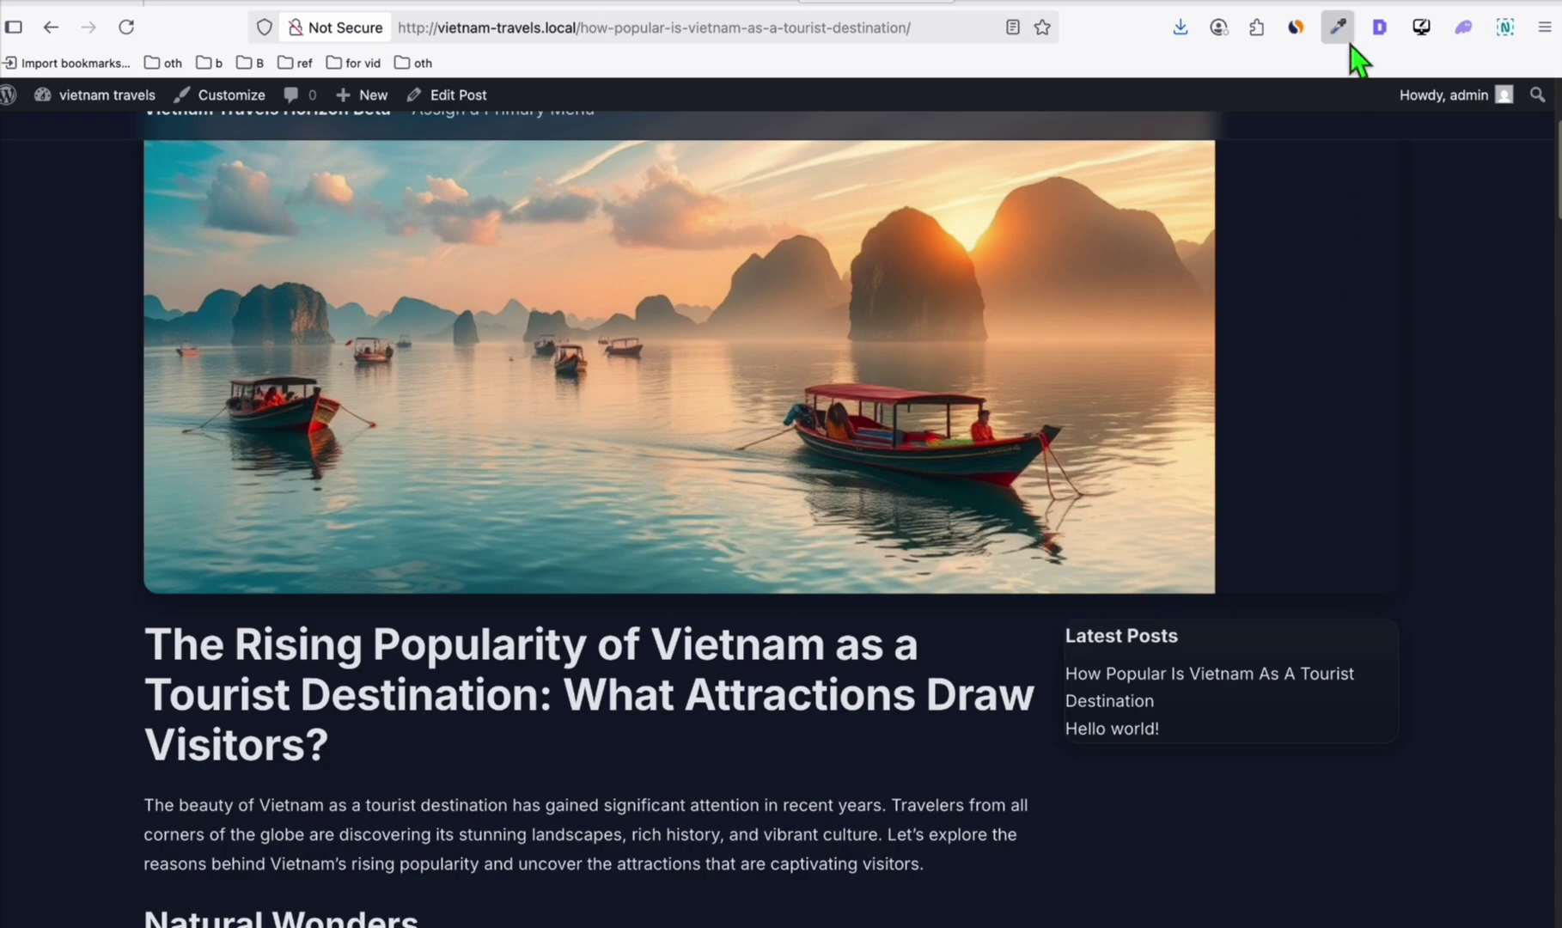
scroll(605, 494, down, 20)
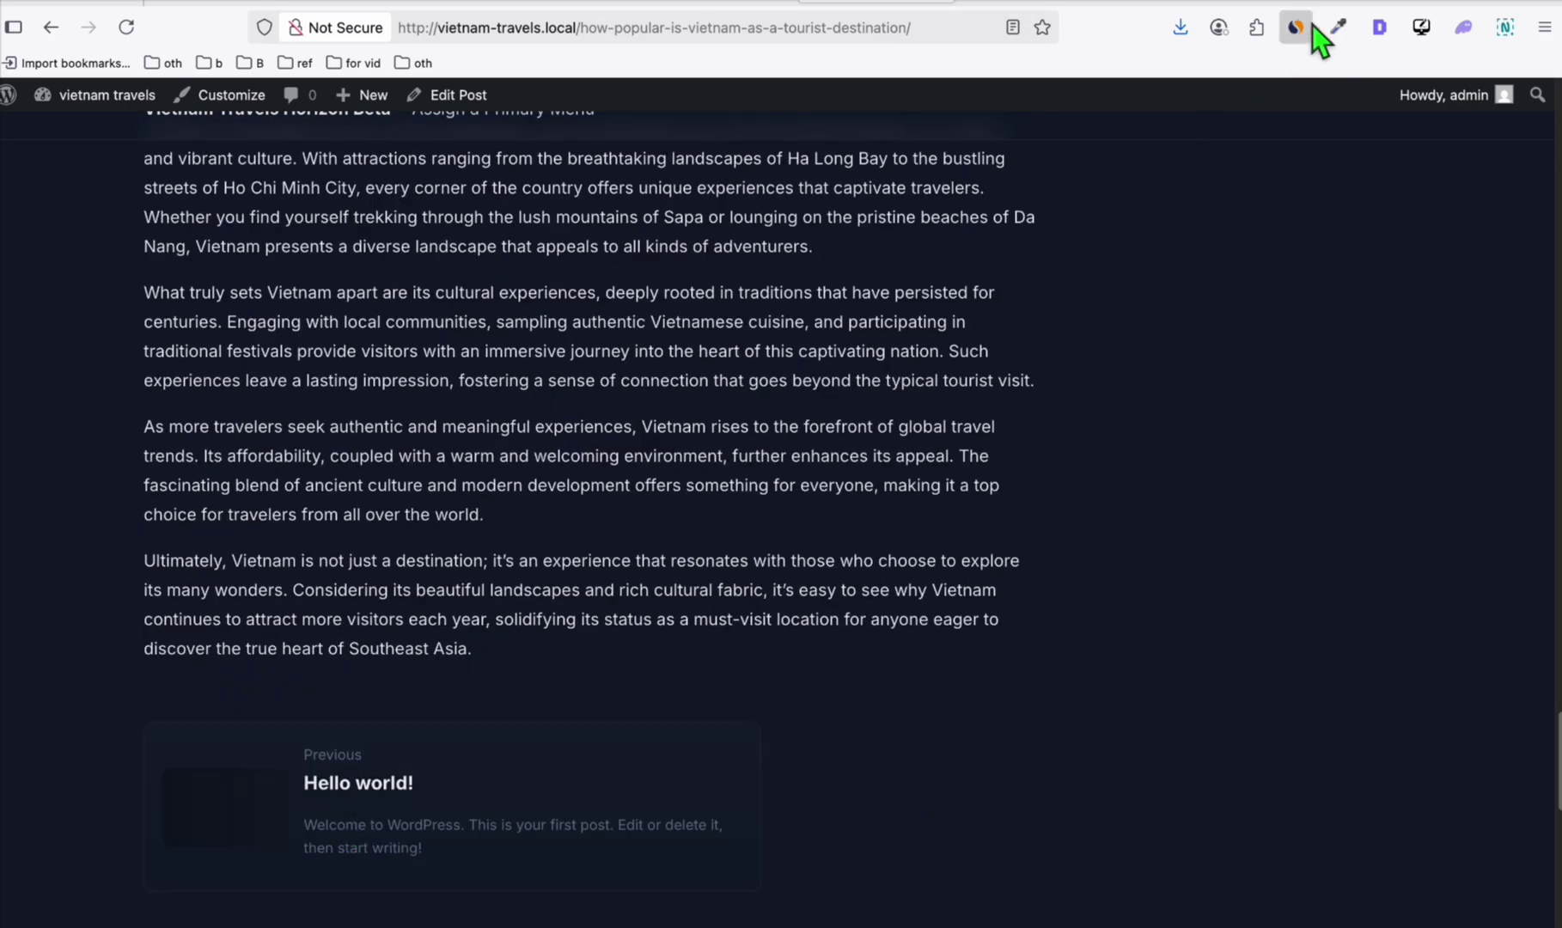
Open the 'Why Is Vietnam A Popular Tourist Destination' article and copy its title.
click(1356, 3)
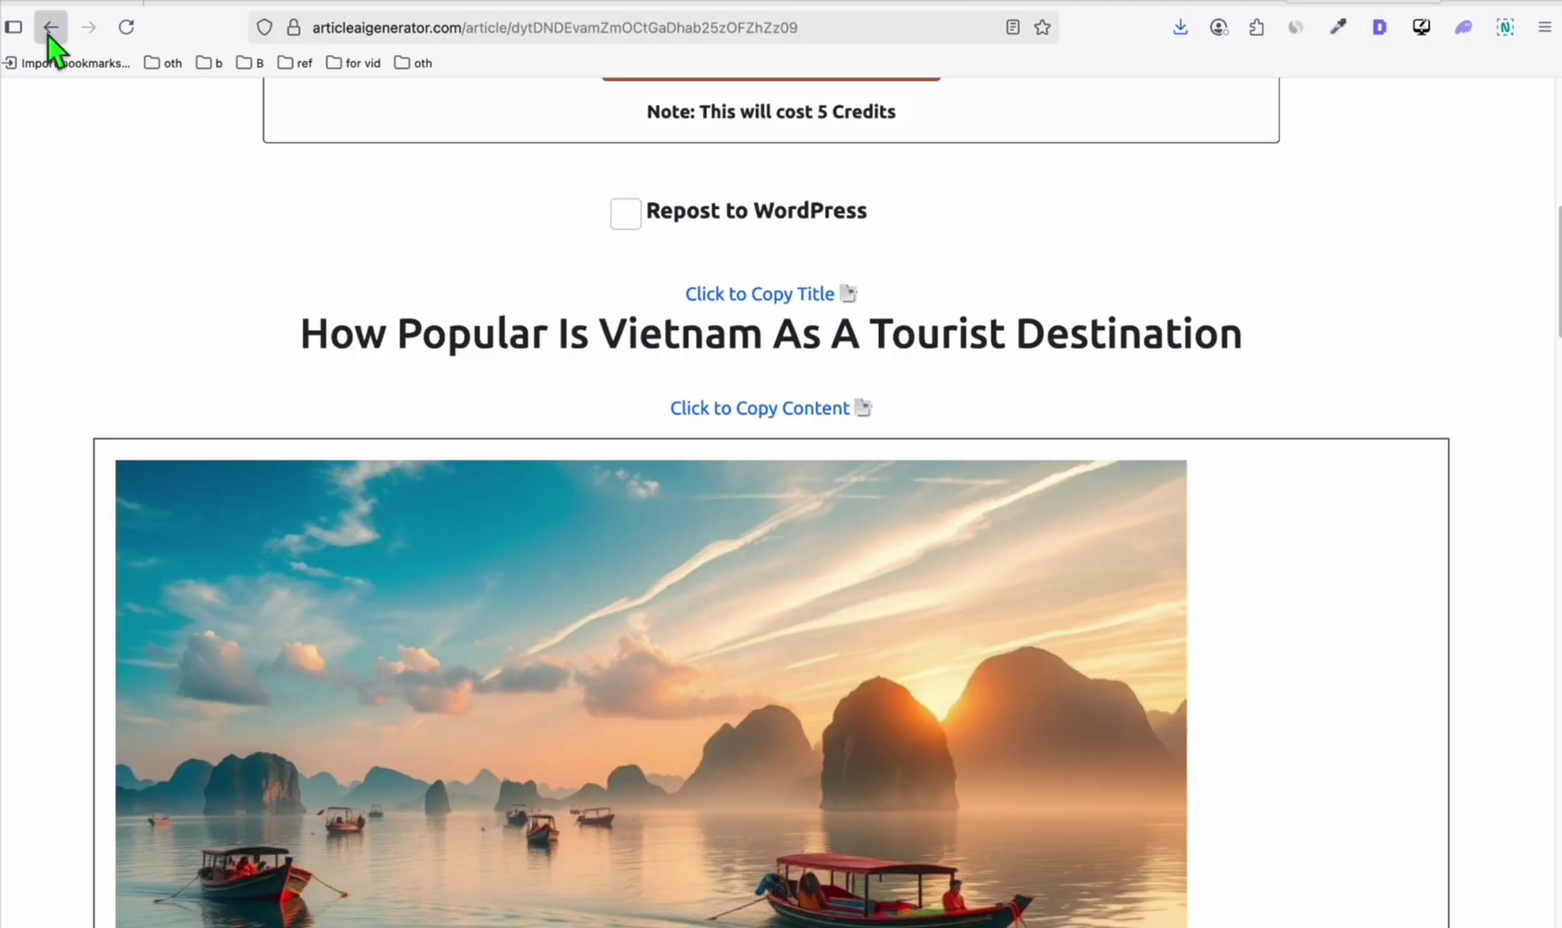
click(49, 31)
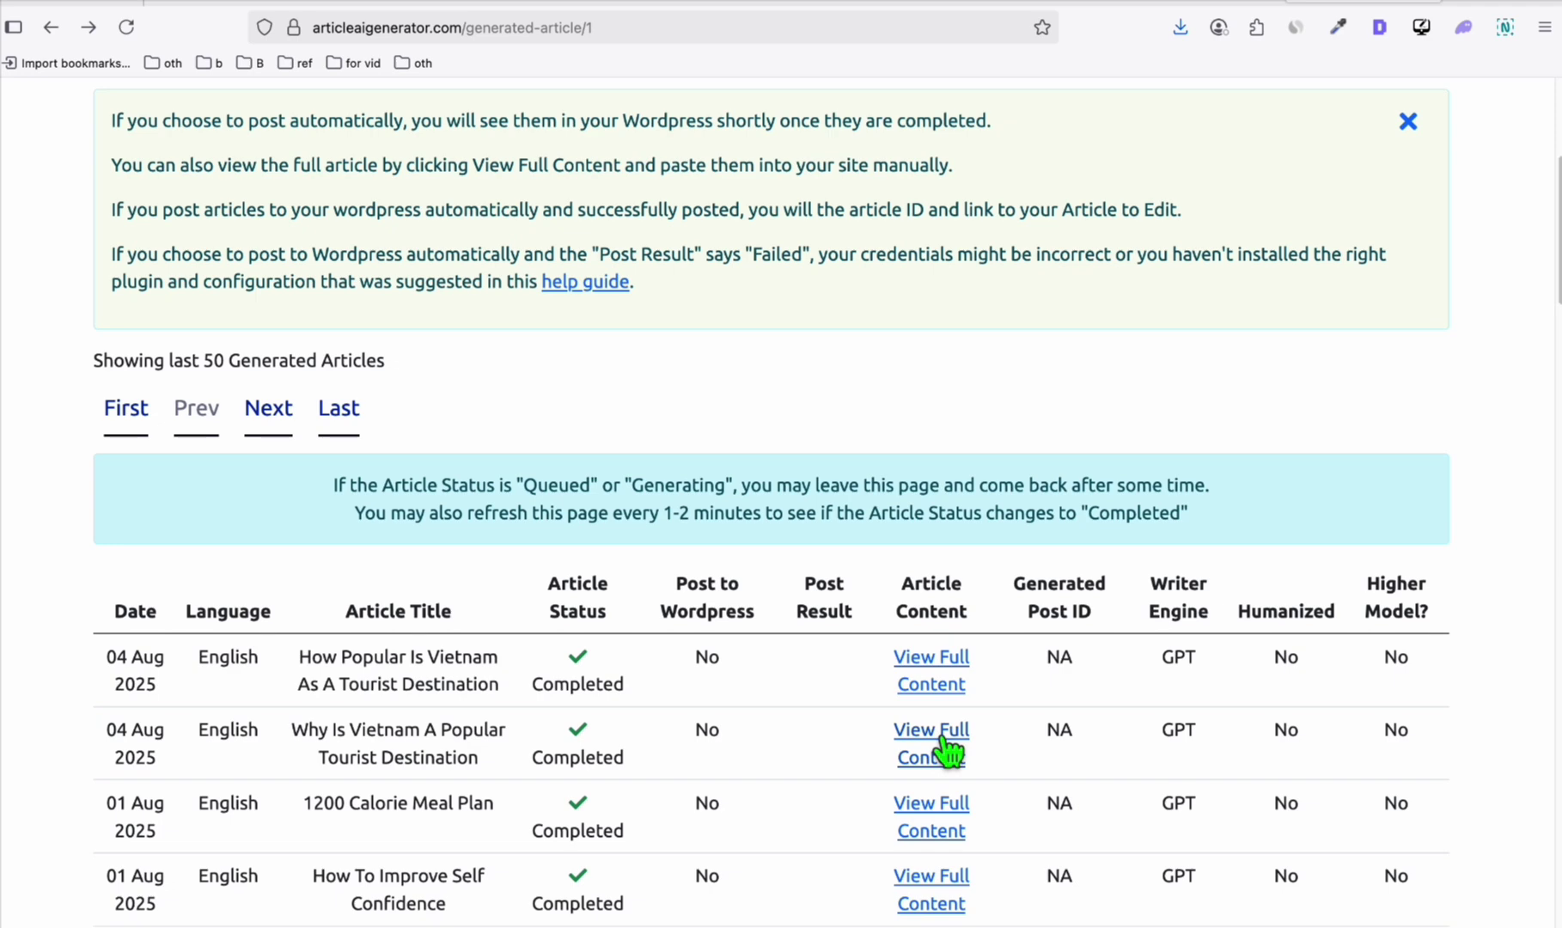
click(949, 752)
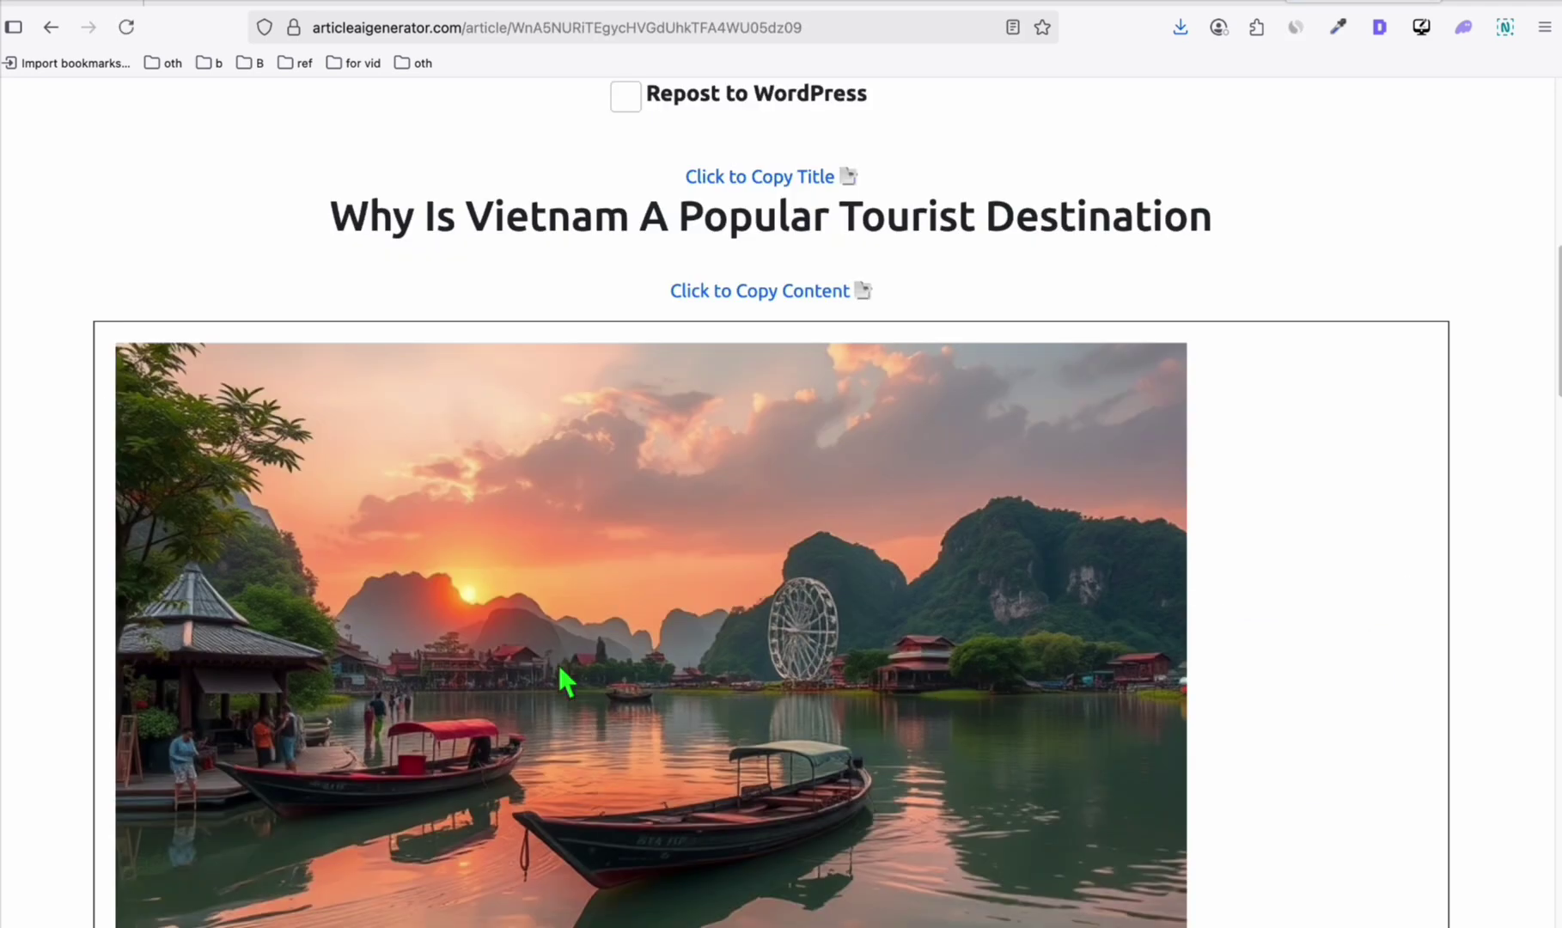
click(806, 177)
key(Return)
scroll(834, 306, down, 5)
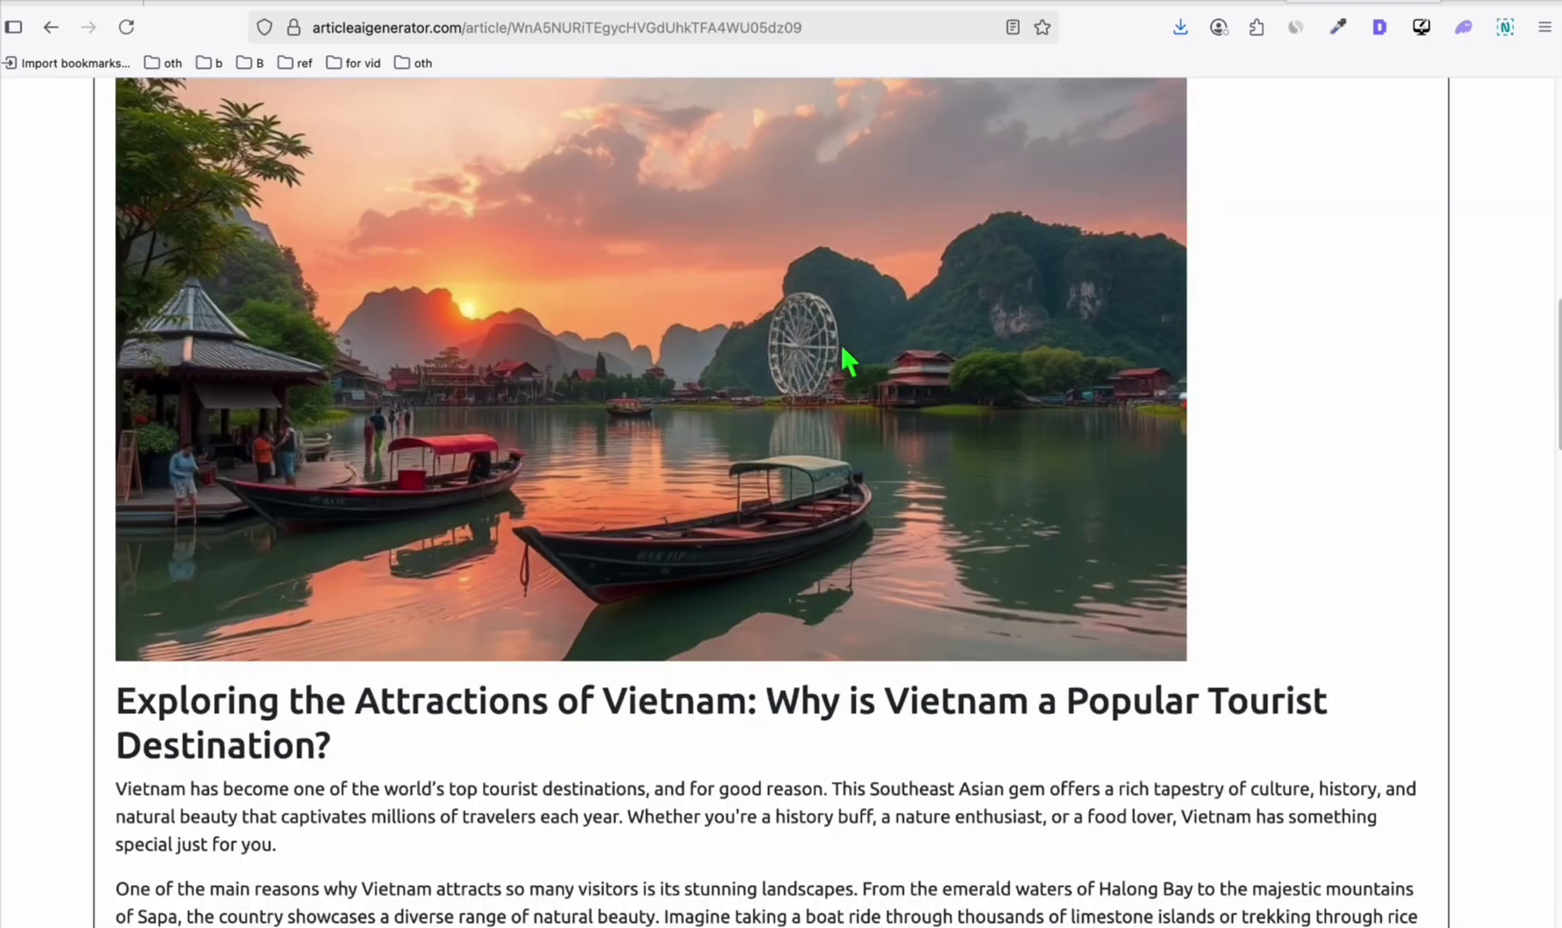
Start a new post titled 'Why Is Vietnam A Popular Tourist Destination' and bring in the article body.
right_click(812, 193)
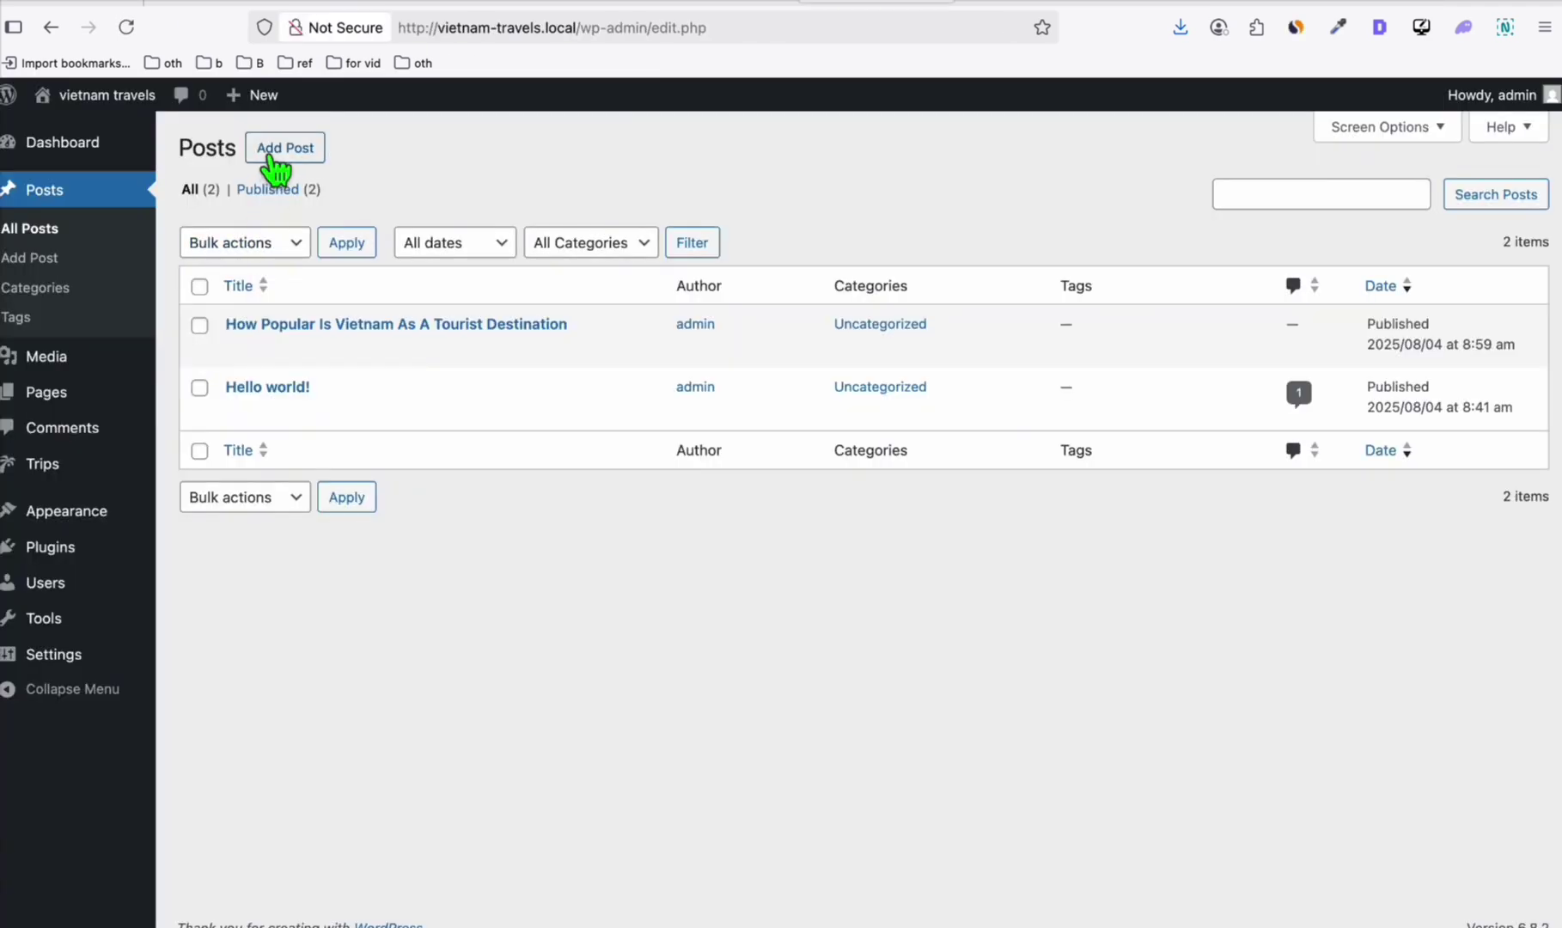
click(274, 168)
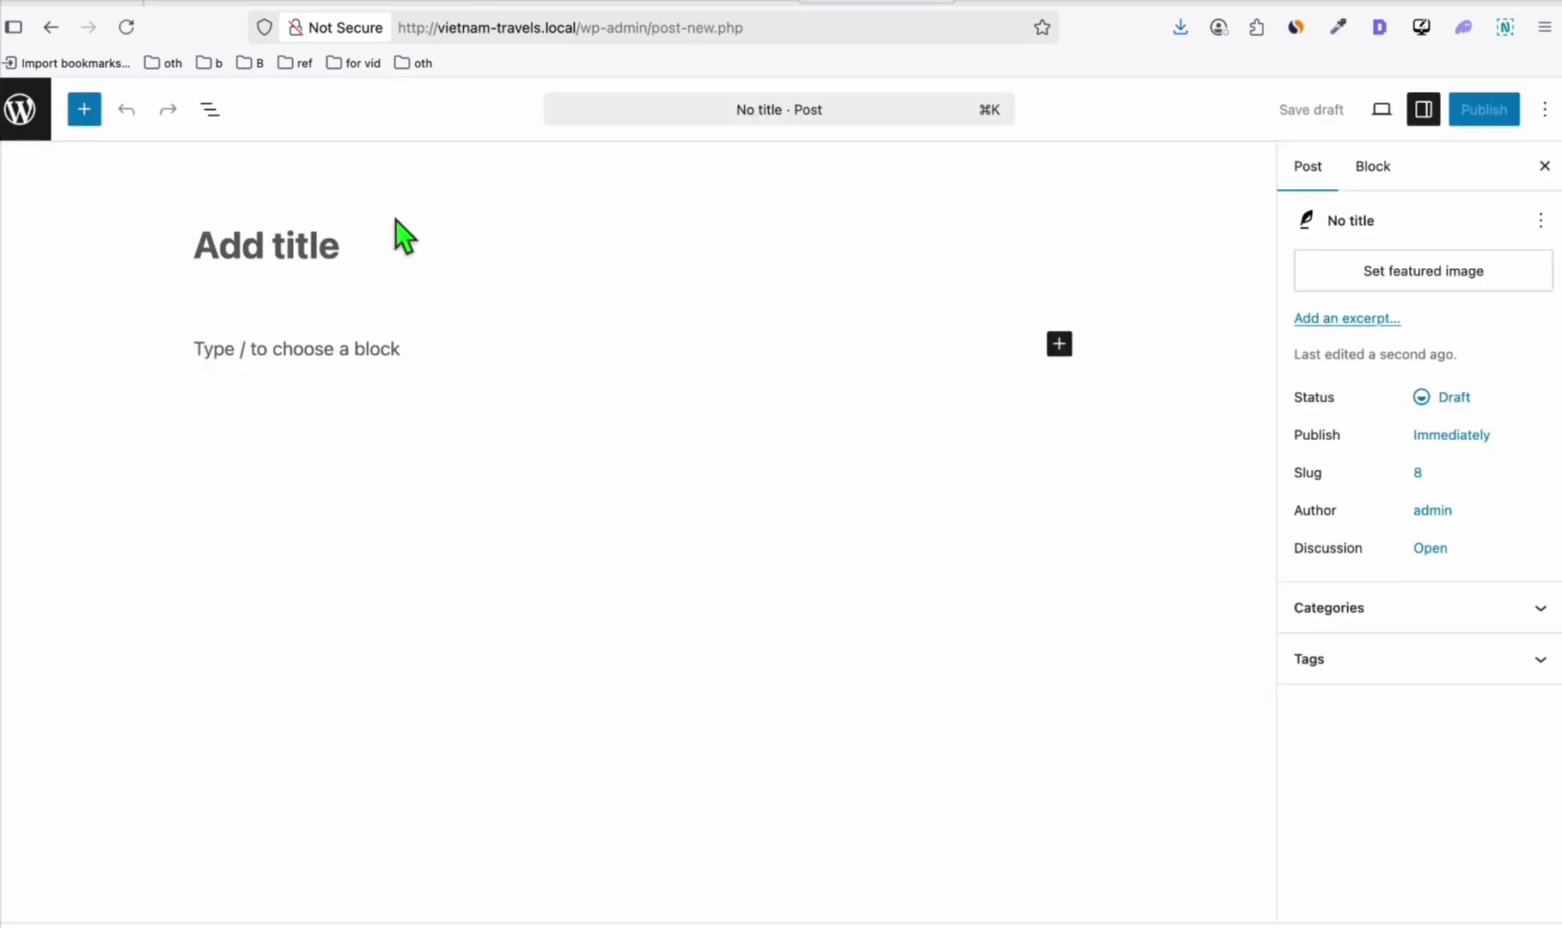
text(Why Is Vietnam A Popular Tourist Destination)
click(343, 361)
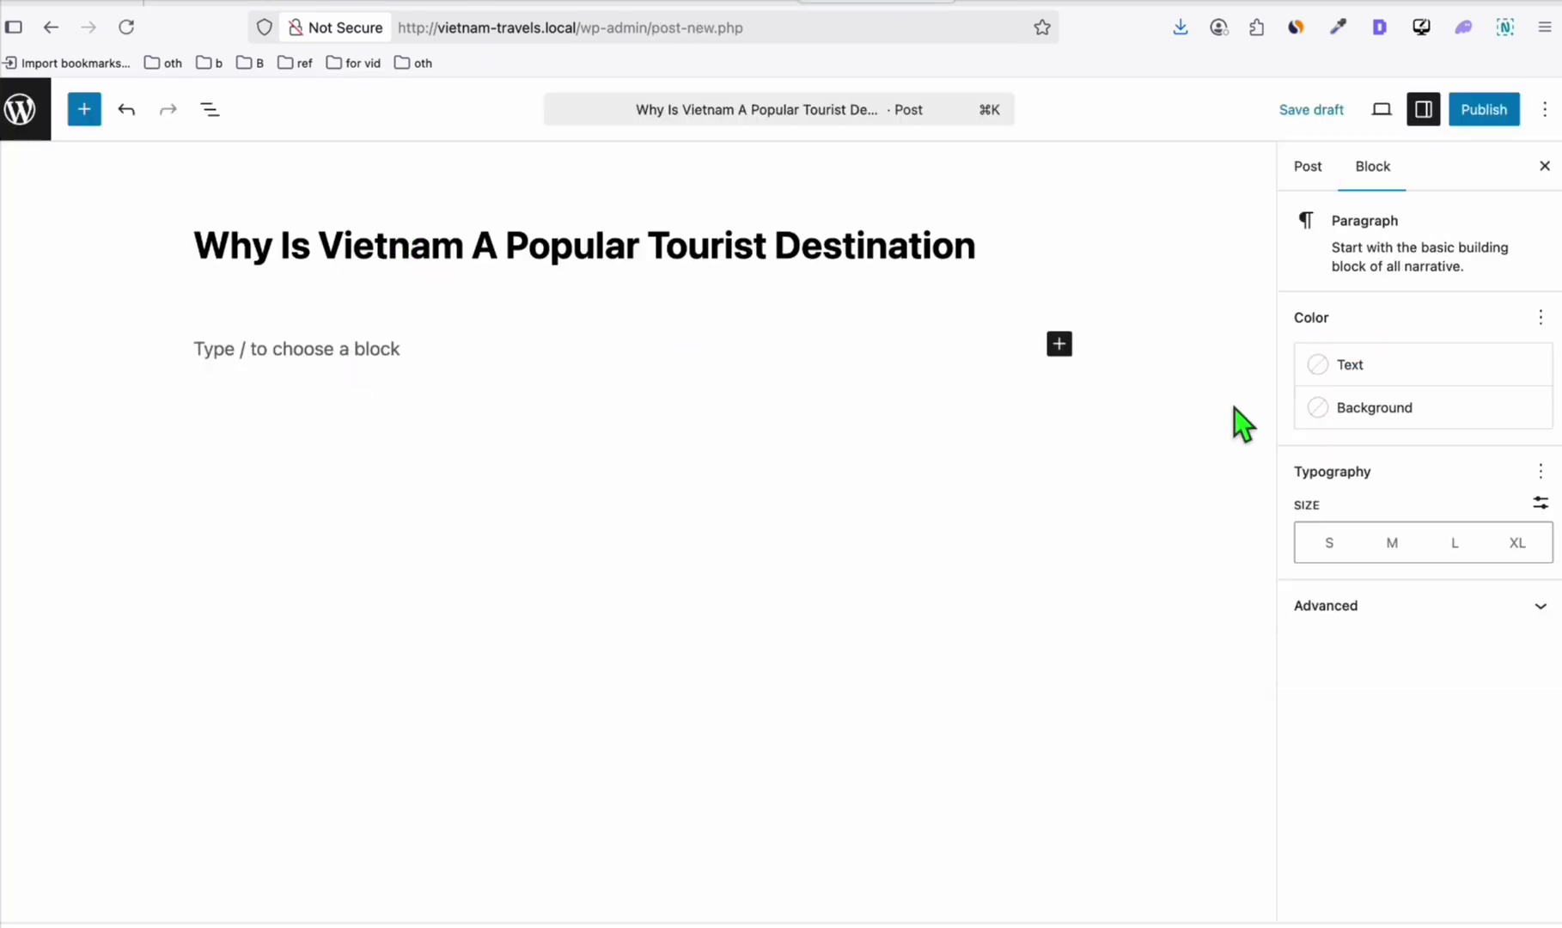
click(597, 254)
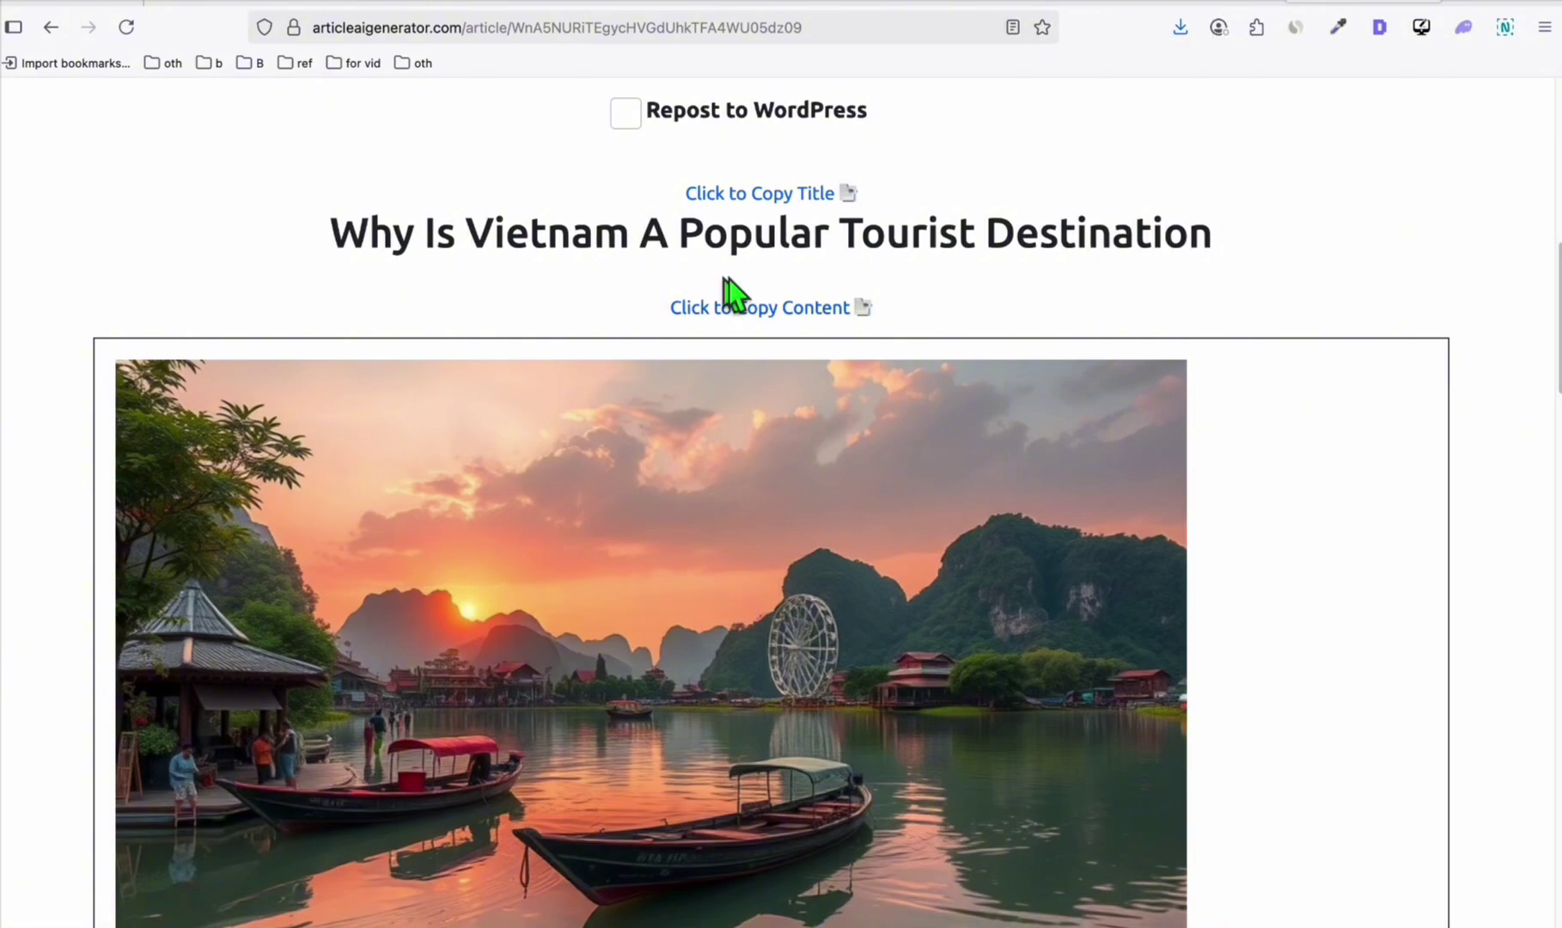
click(759, 308)
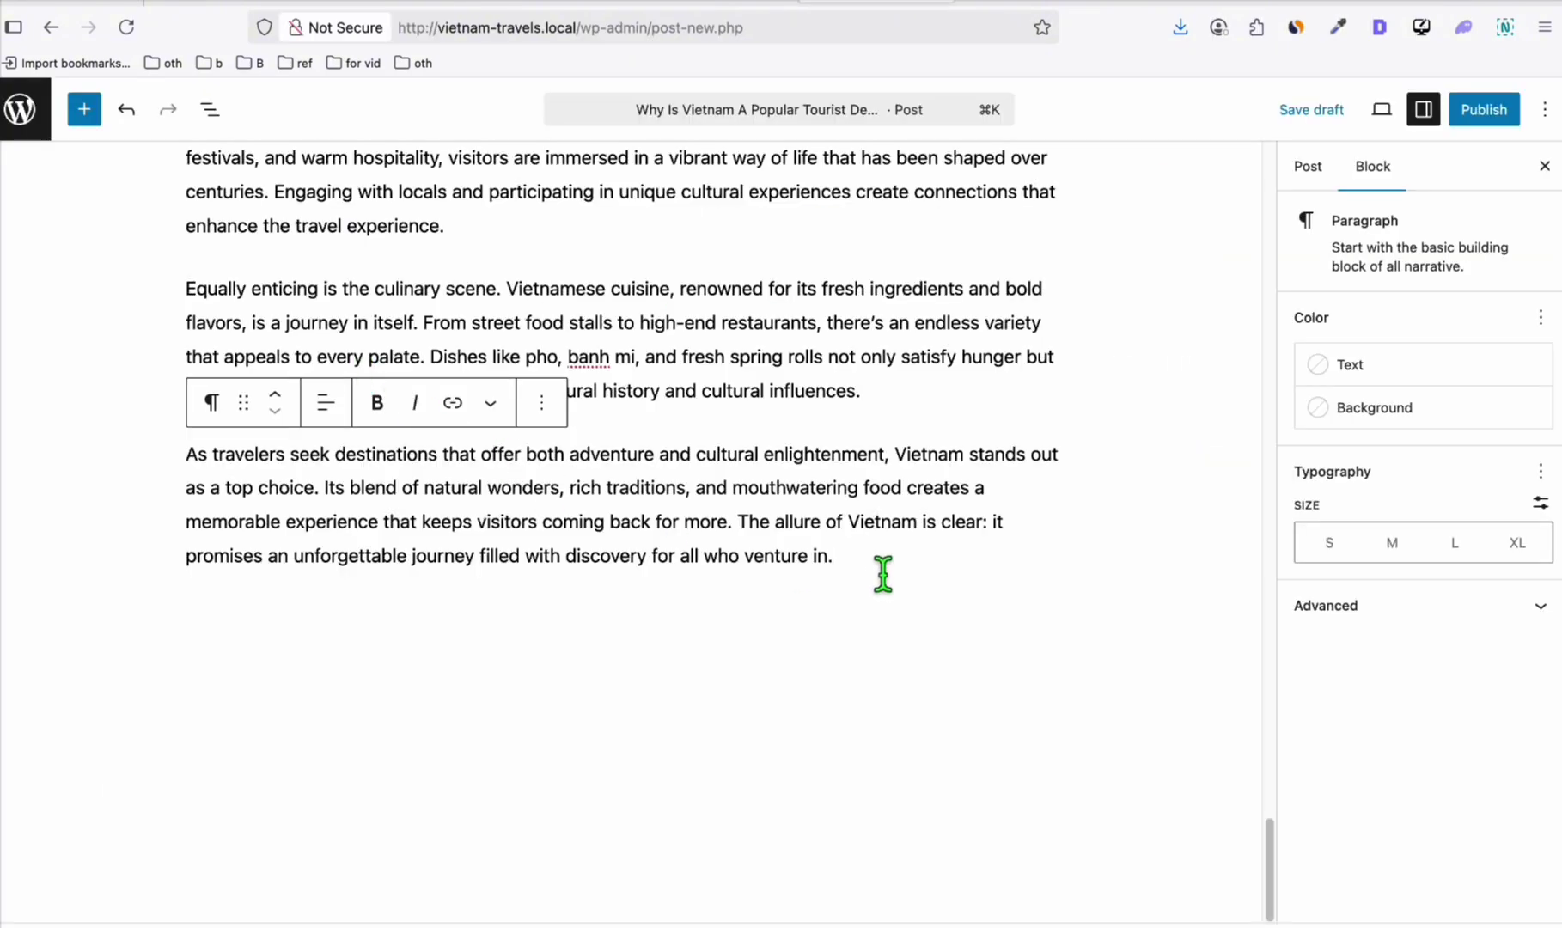
Delete the duplicate inline image at the top, publish the post and view it live.
scroll(879, 562, up, 20)
click(967, 329)
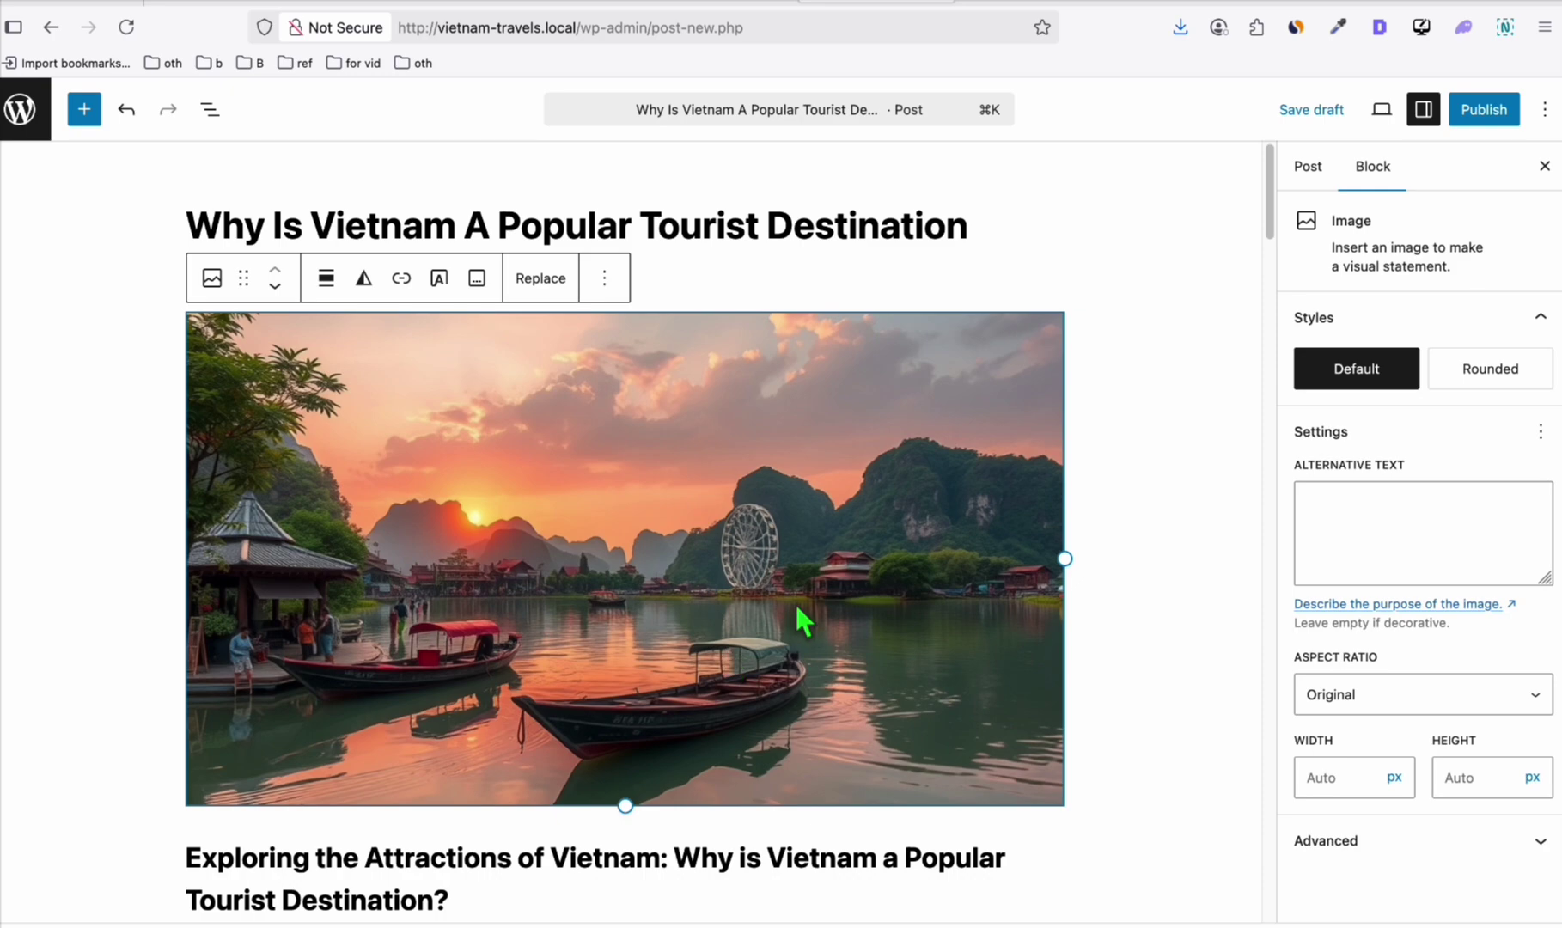
key(BackSpace)
mouse_move(1340, 343)
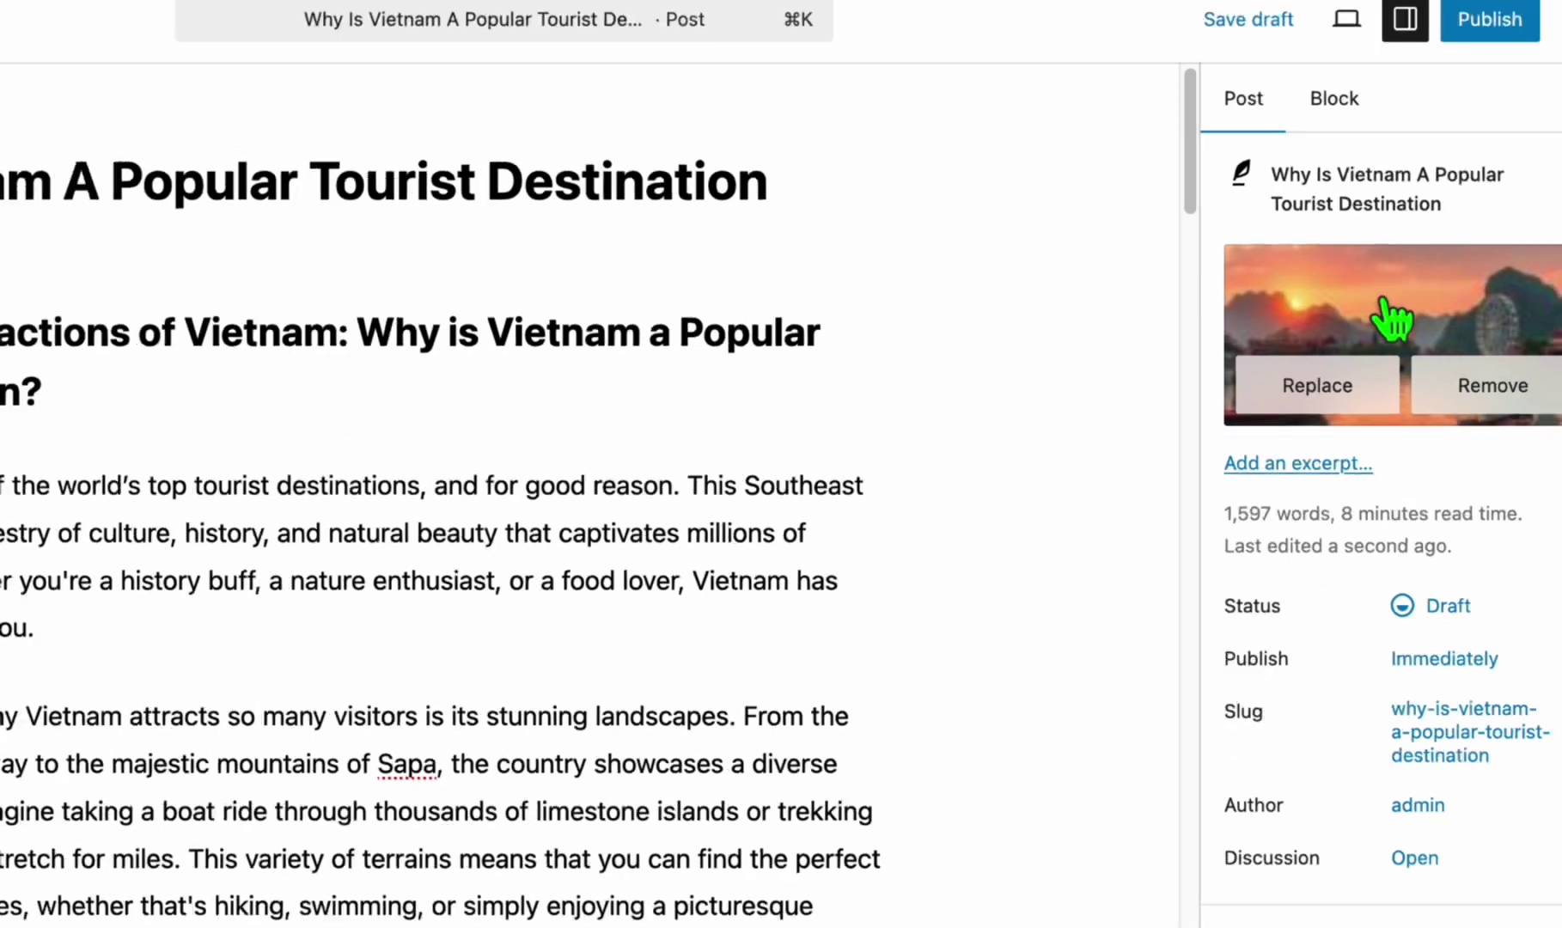
click(1488, 19)
click(1354, 363)
Scroll through the new post, then open and scroll 'How Popular Is Vietnam As A Tourist Destination'.
scroll(412, 300, down, 9)
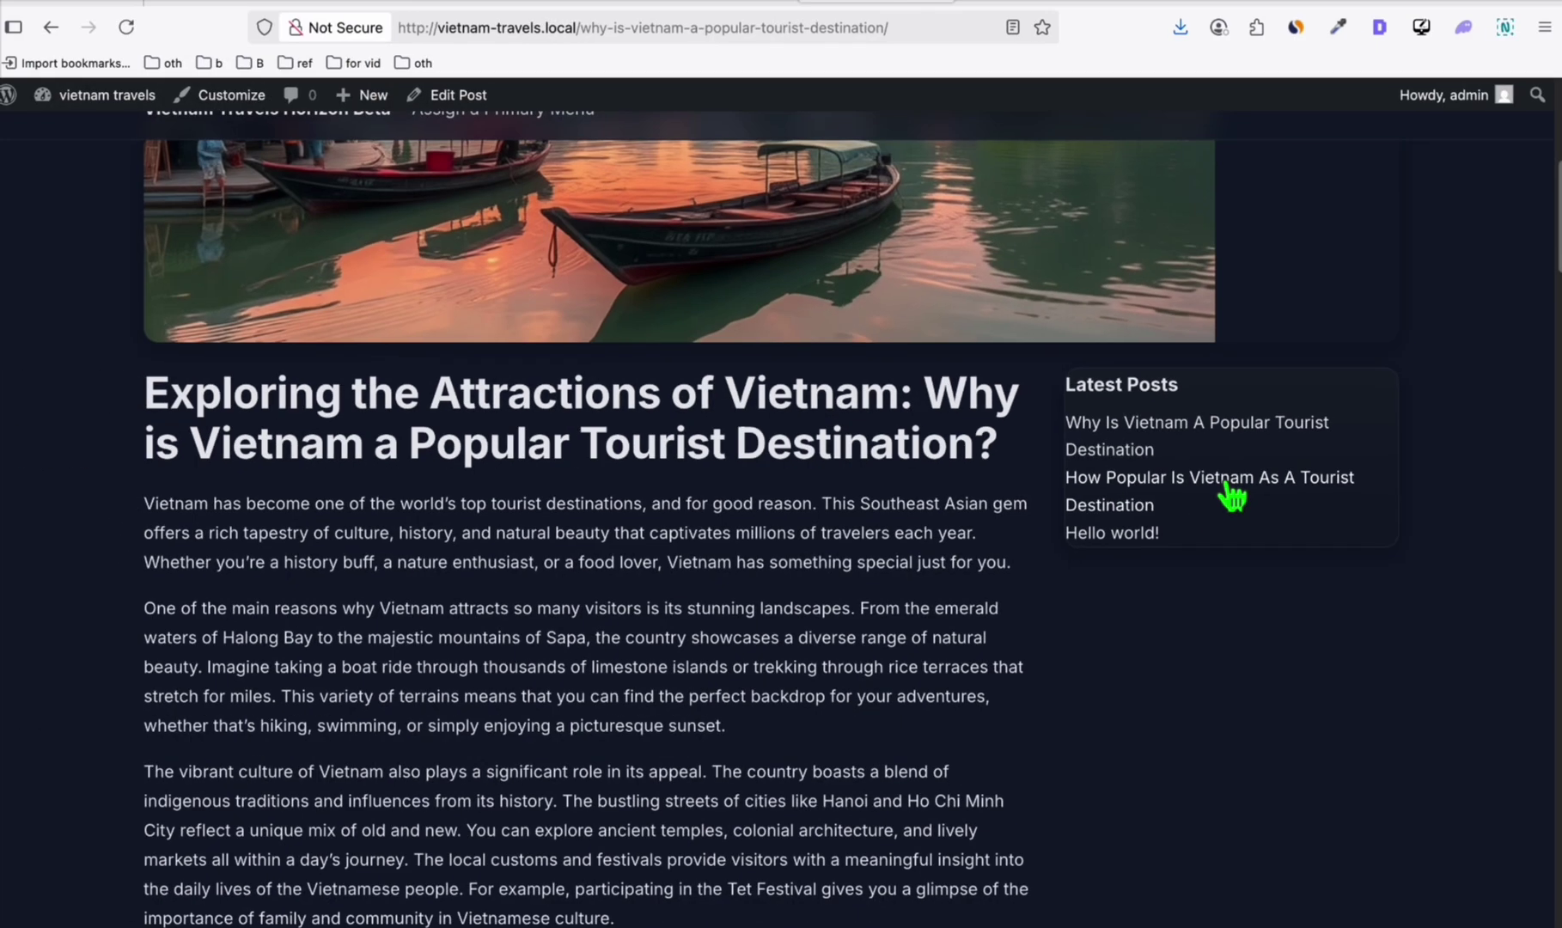
scroll(798, 439, down, 15)
scroll(793, 437, down, 10)
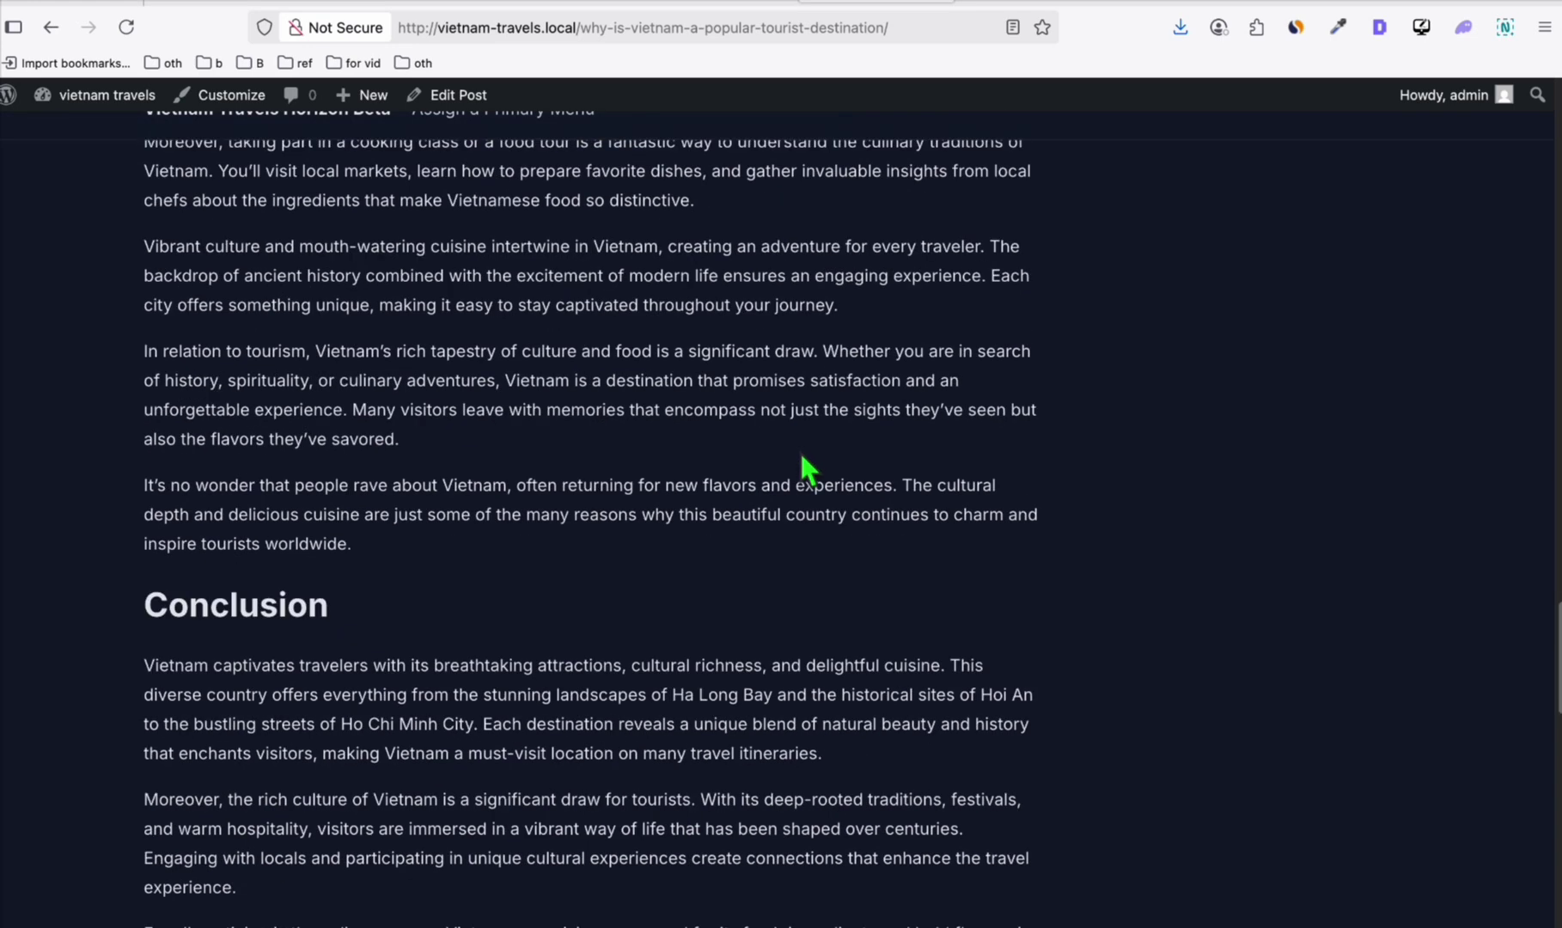
scroll(799, 456, down, 5)
scroll(359, 698, down, 7)
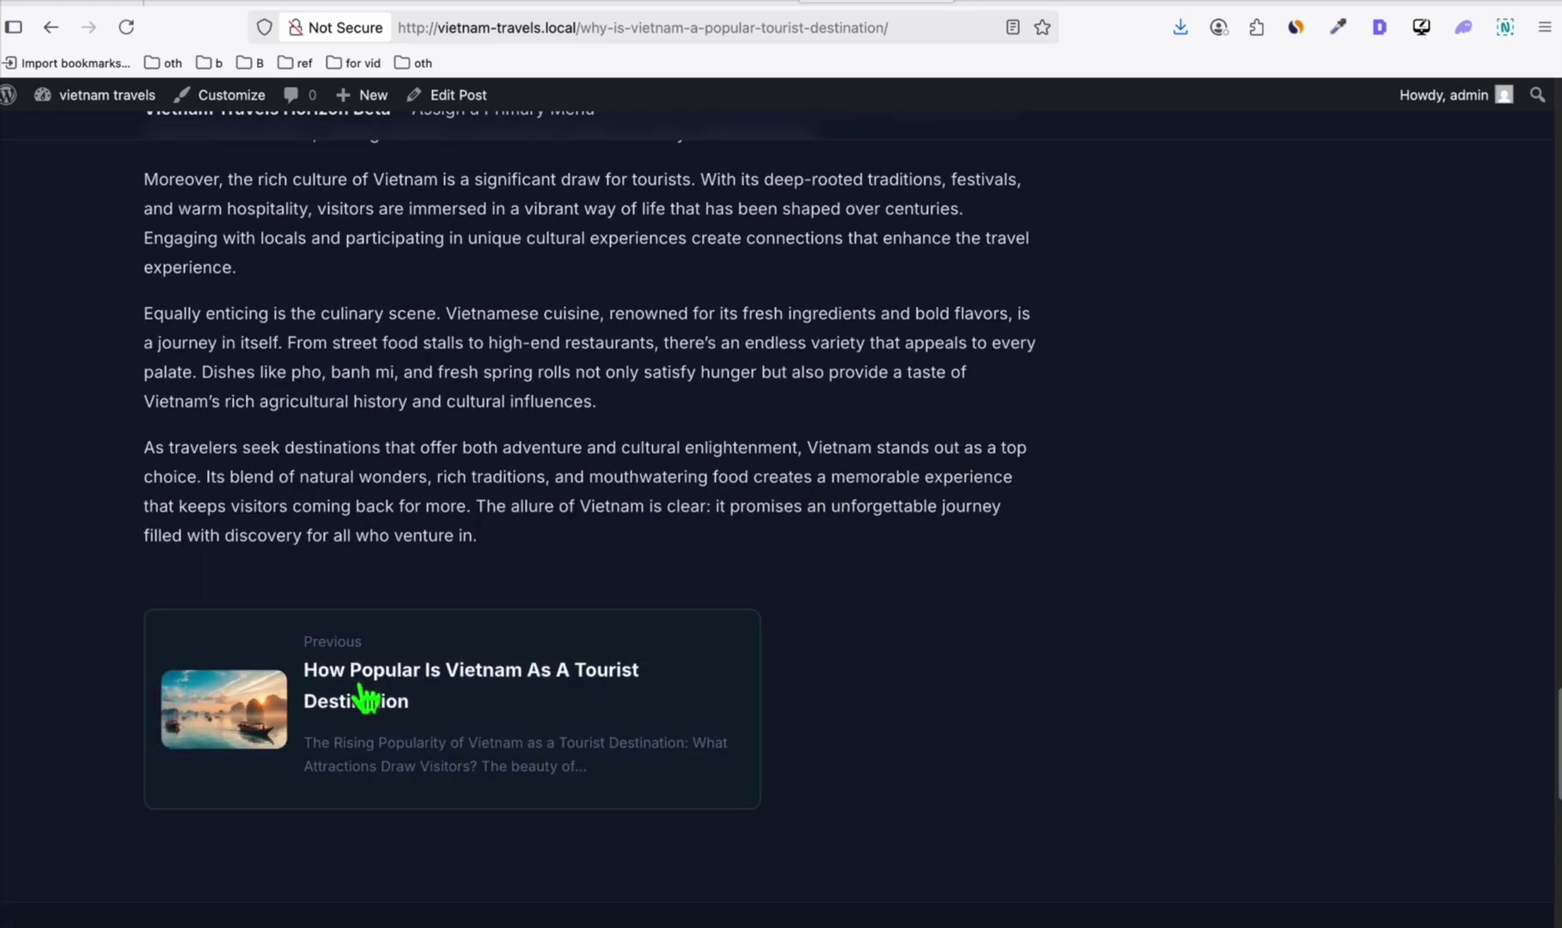
scroll(396, 481, up, 3)
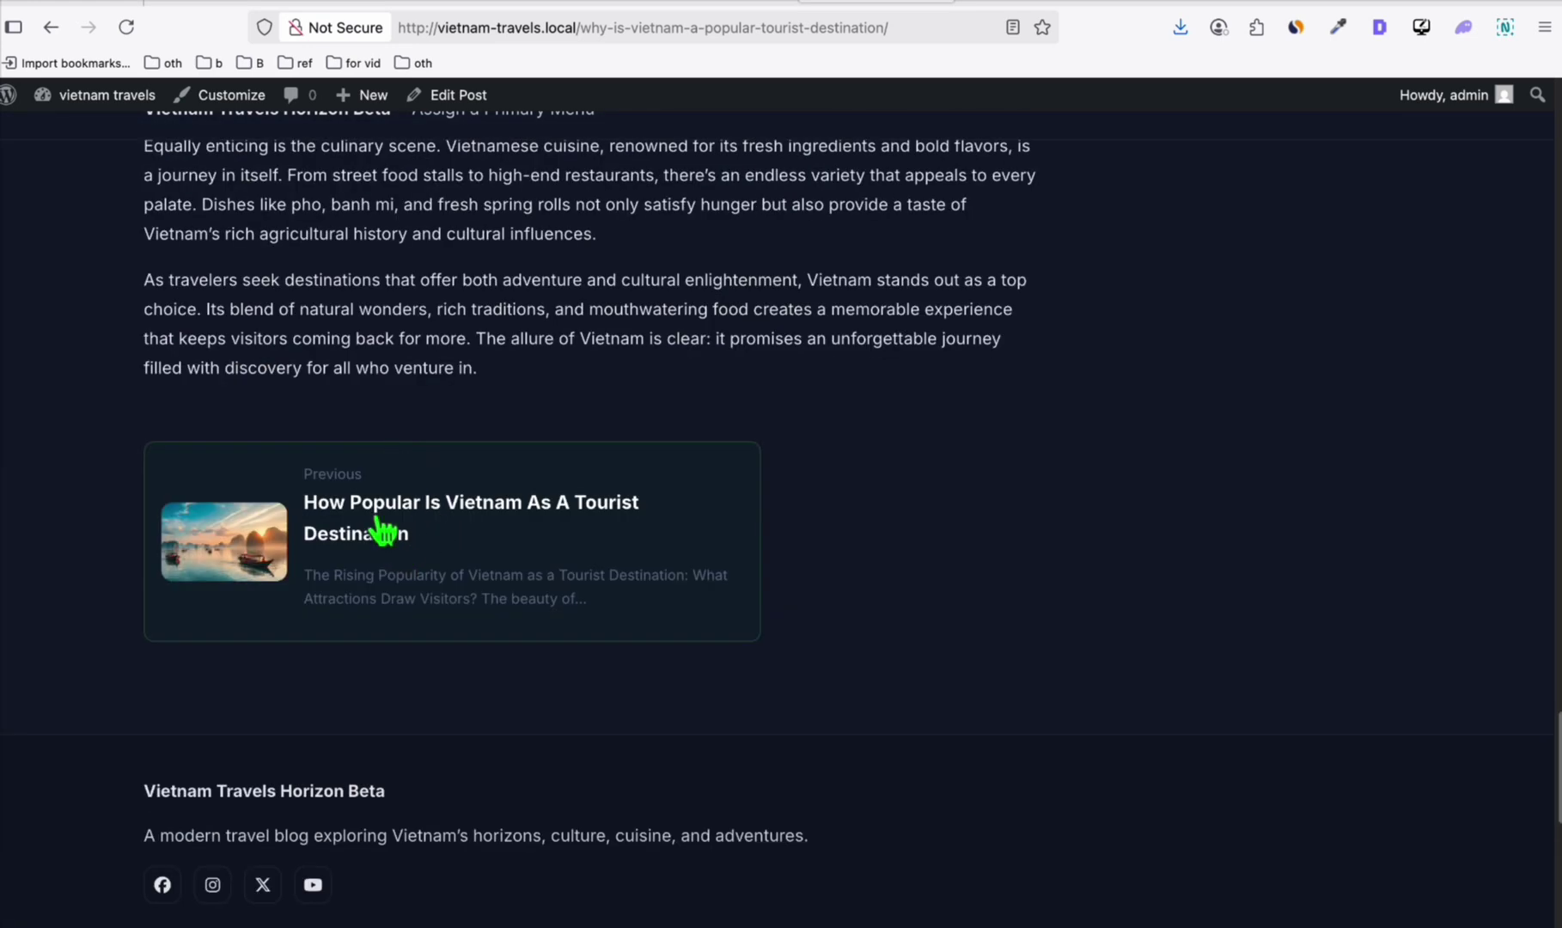
click(379, 524)
scroll(484, 515, down, 15)
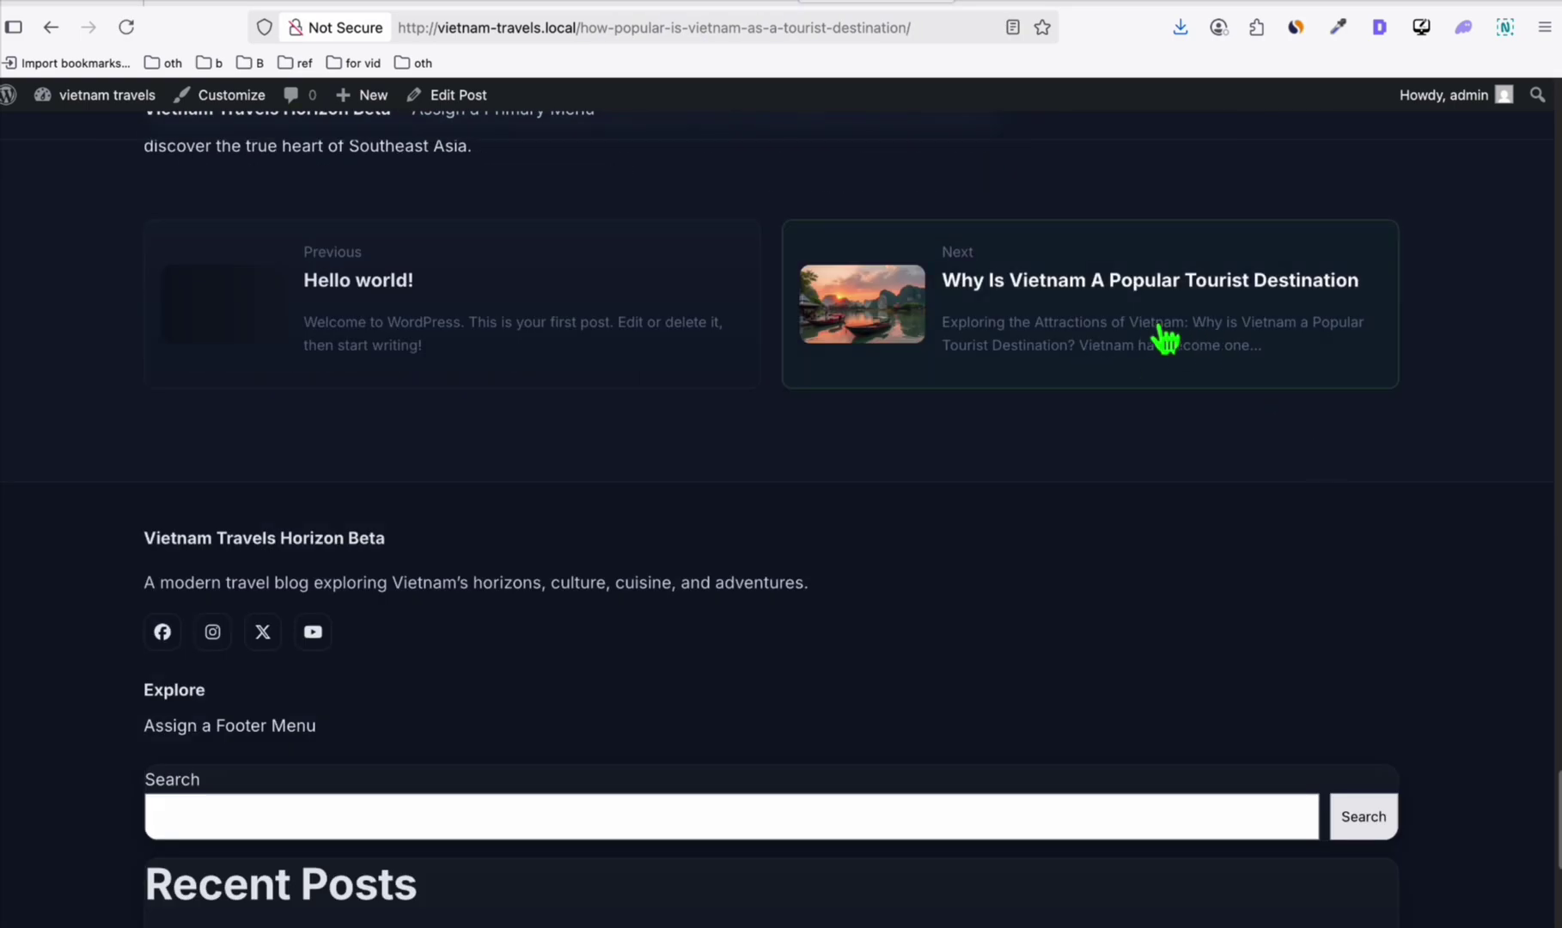
drag(1554, 820, 1551, 142)
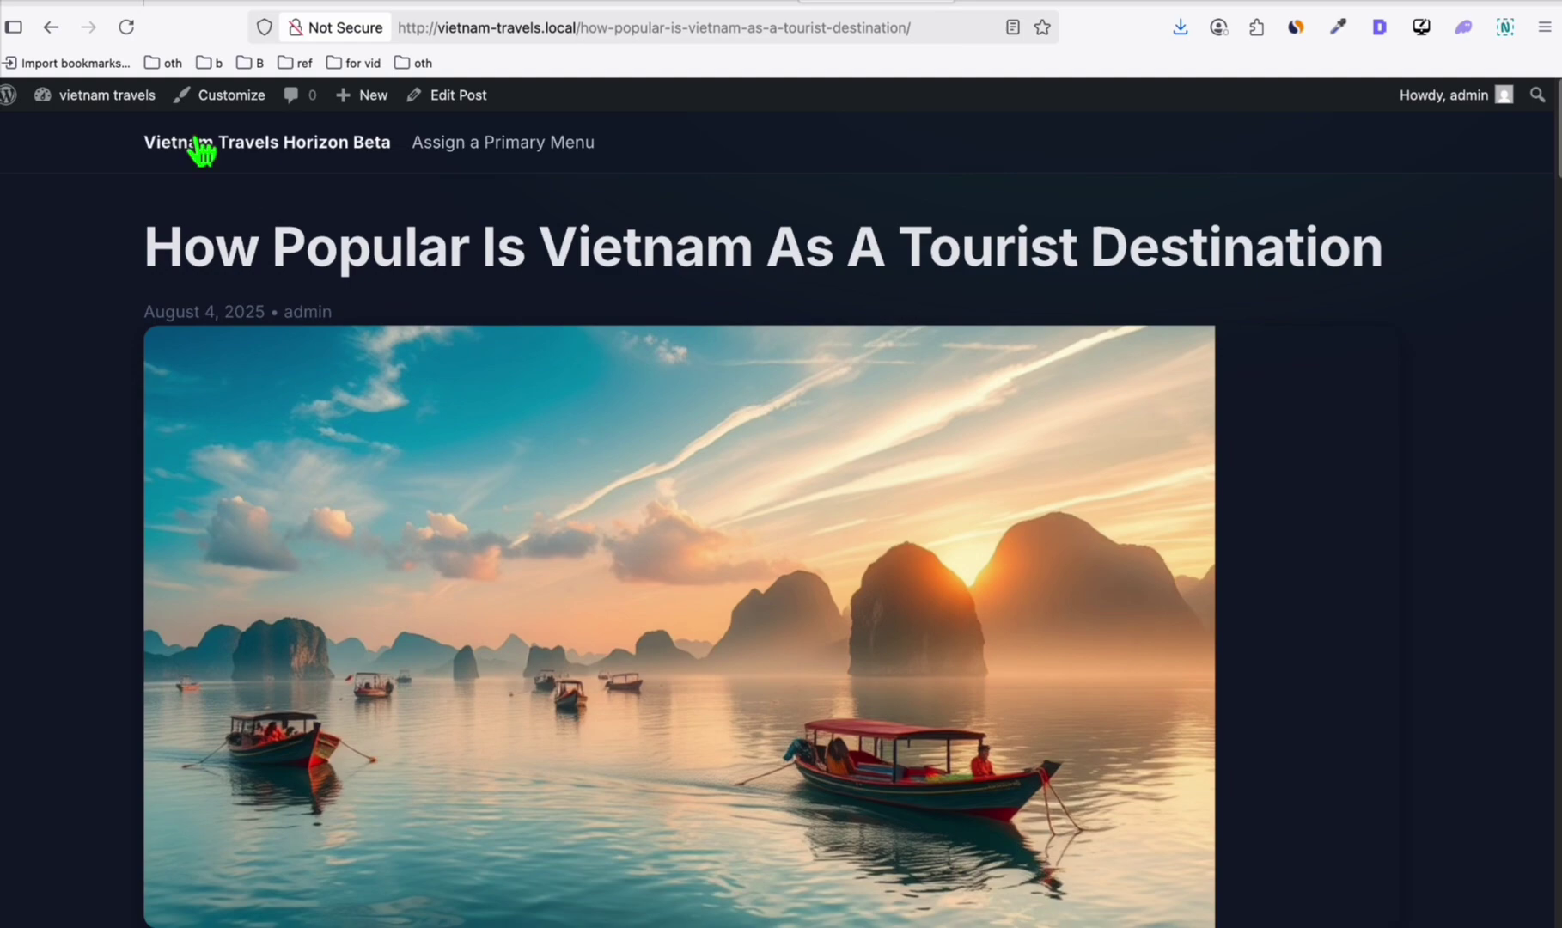
Load the homepage and review its Latest Posts cards, footer and hero section.
click(197, 141)
scroll(823, 216, down, 10)
scroll(863, 390, up, 5)
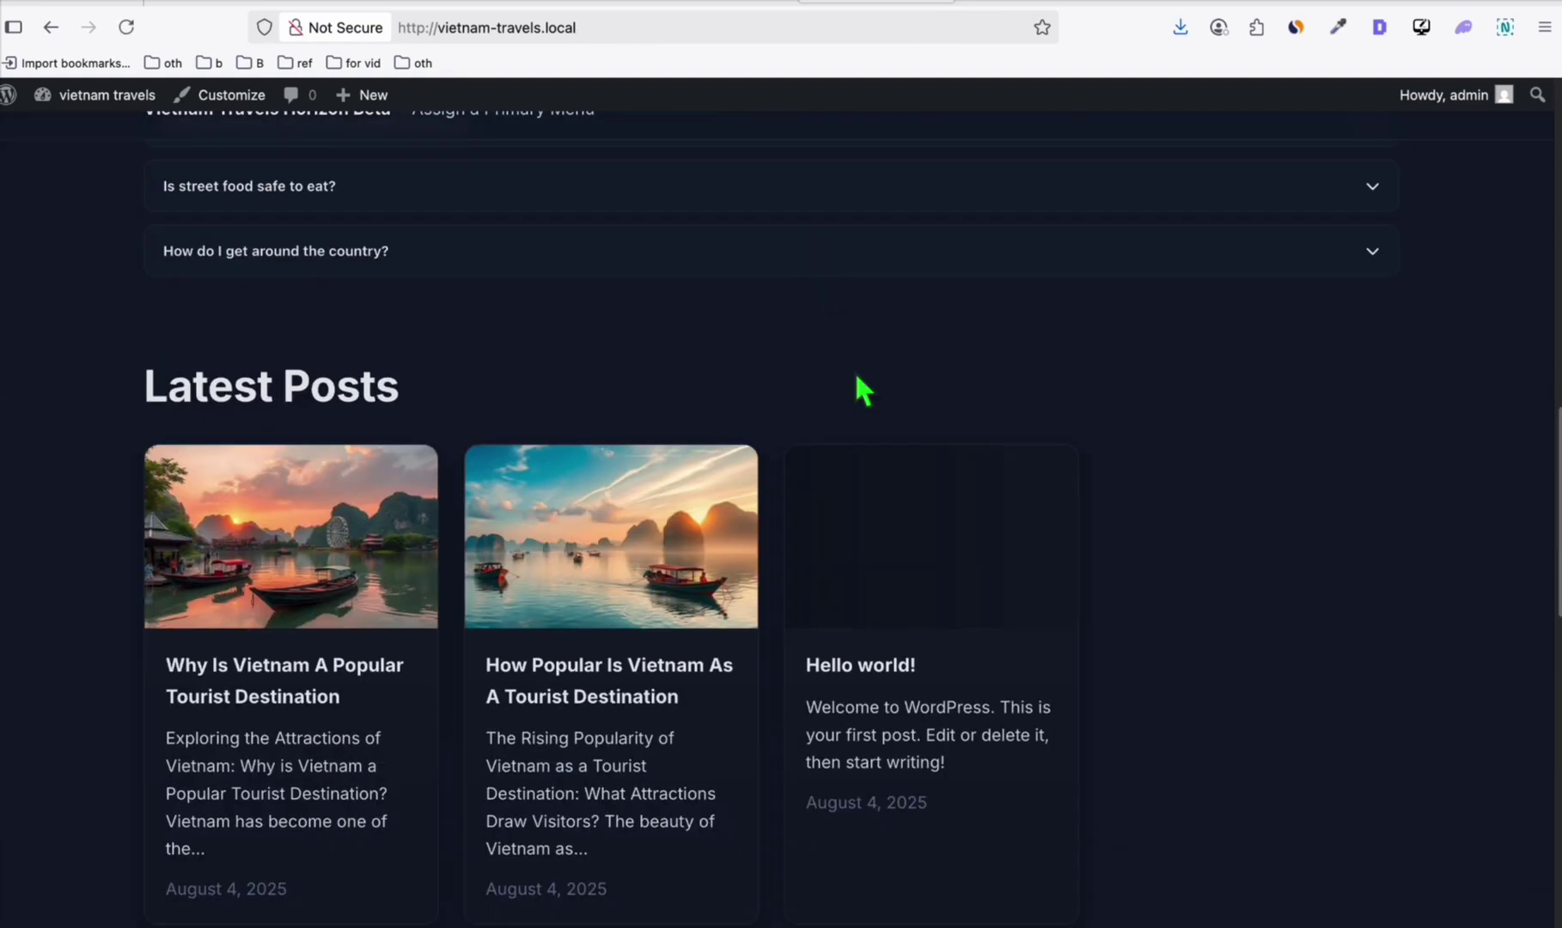
triple_click(194, 395)
click(467, 408)
scroll(571, 578, down, 1)
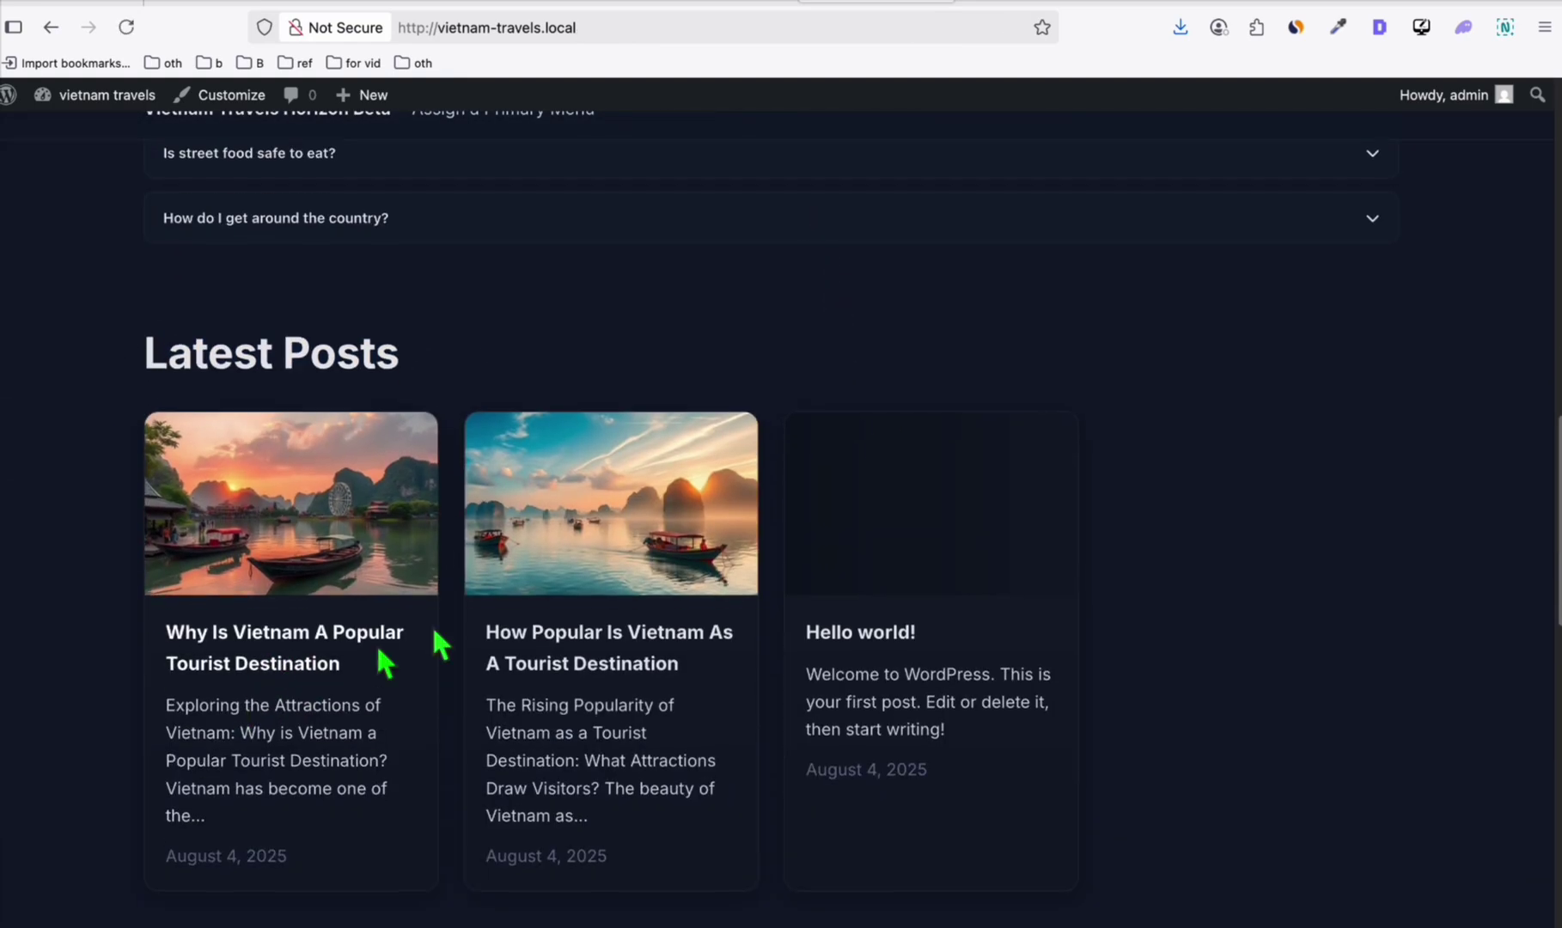
scroll(601, 644, down, 5)
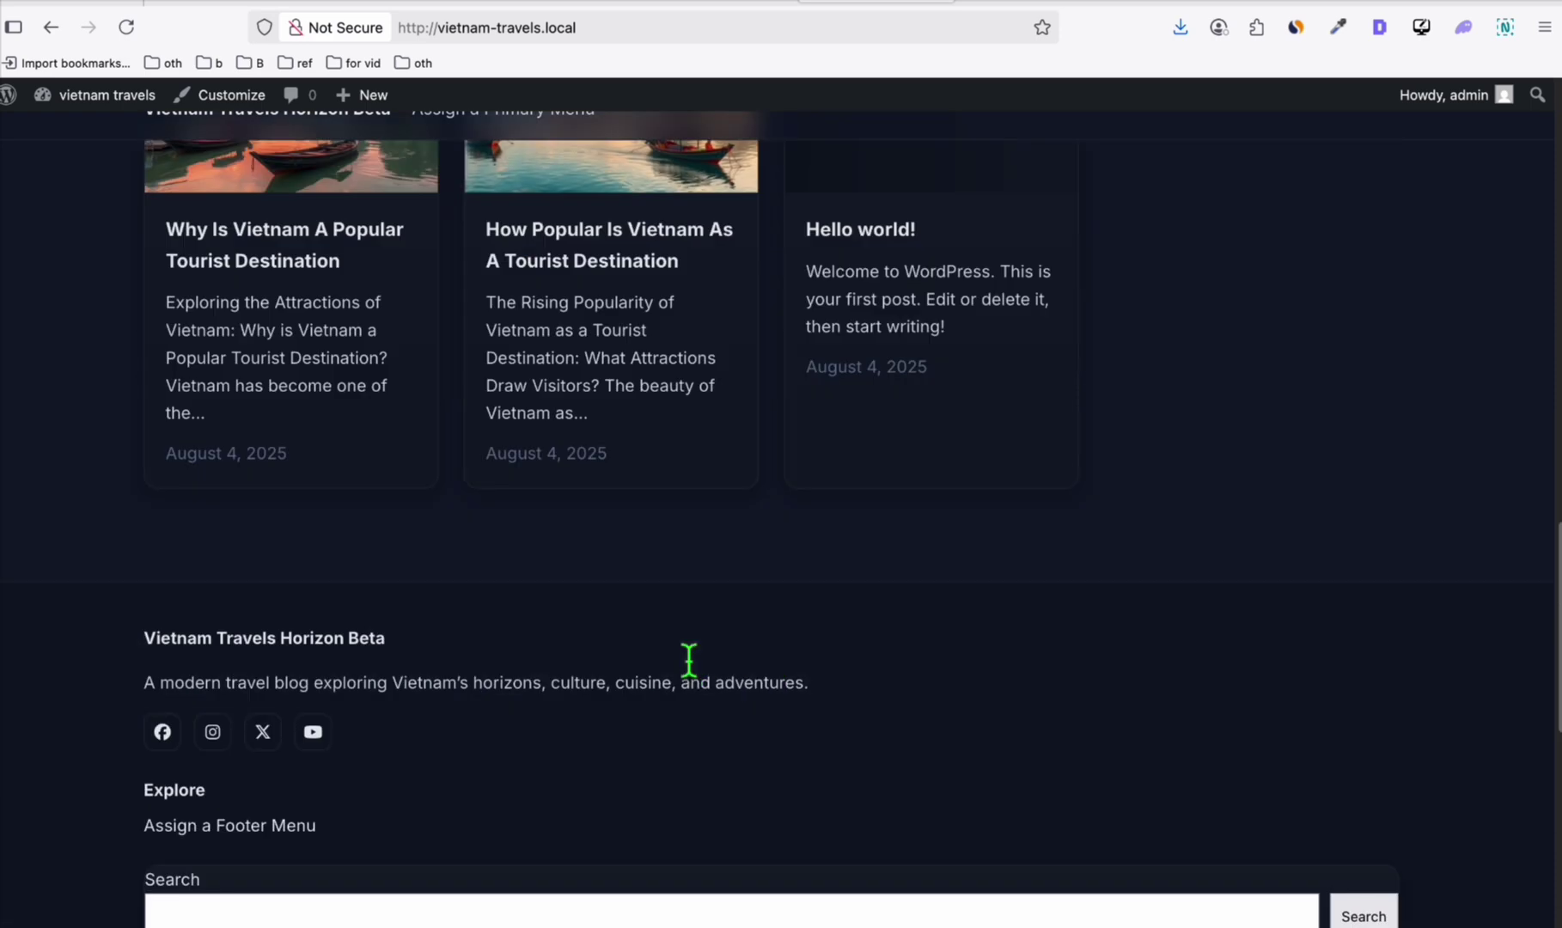
scroll(688, 656, up, 15)
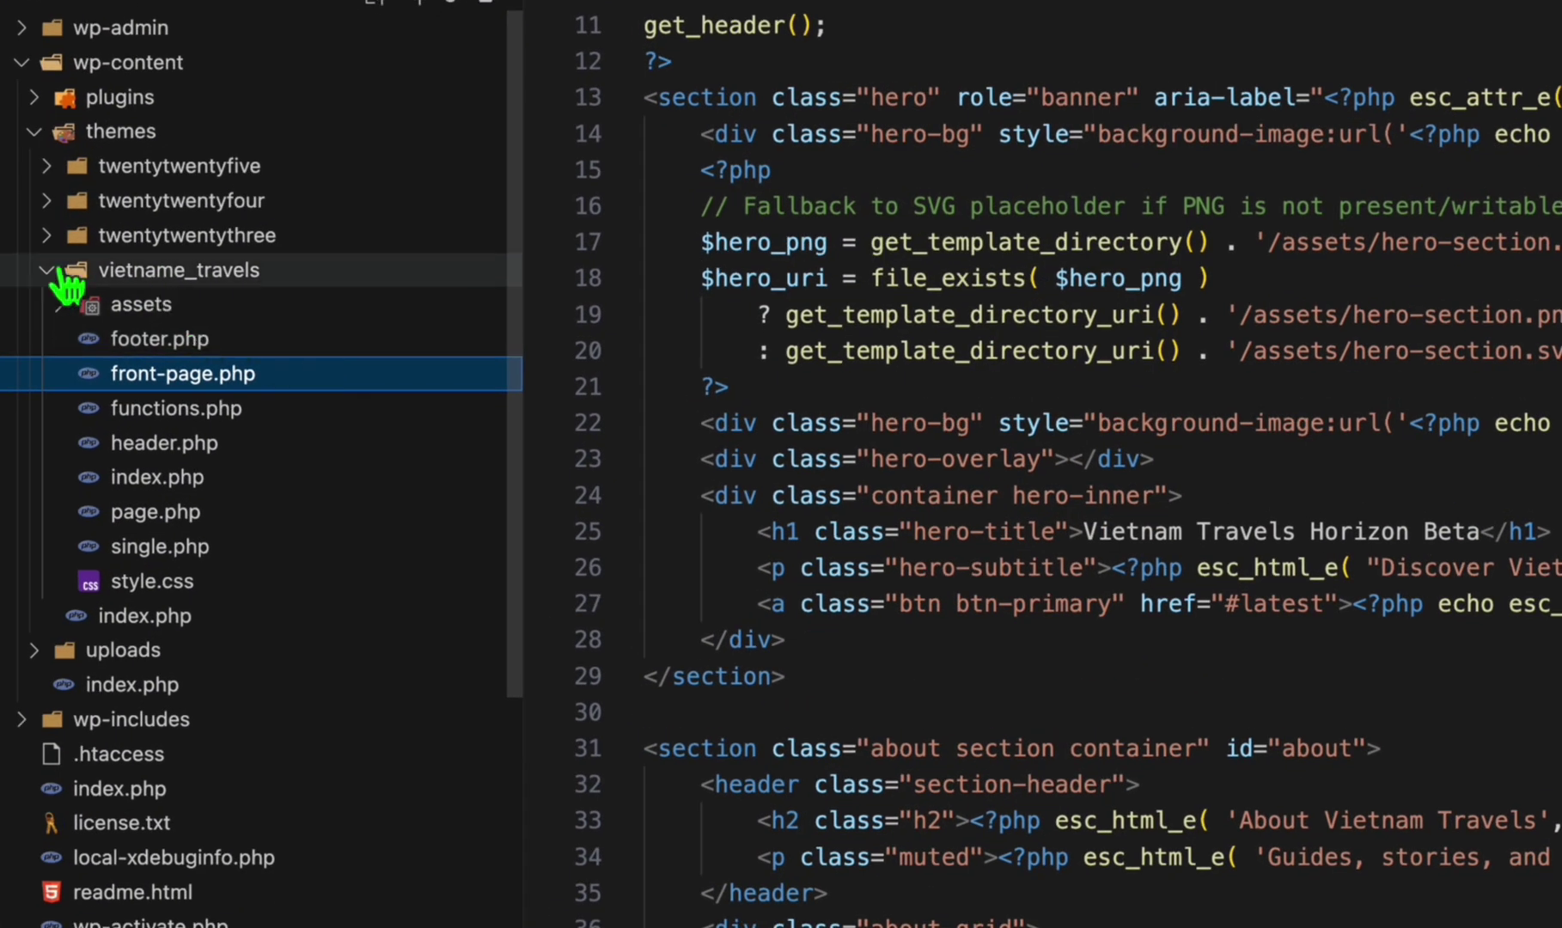
Reveal the vietname_travels folder in Finder and compress it into vietname_travels.zip.
click(60, 271)
right_click(215, 276)
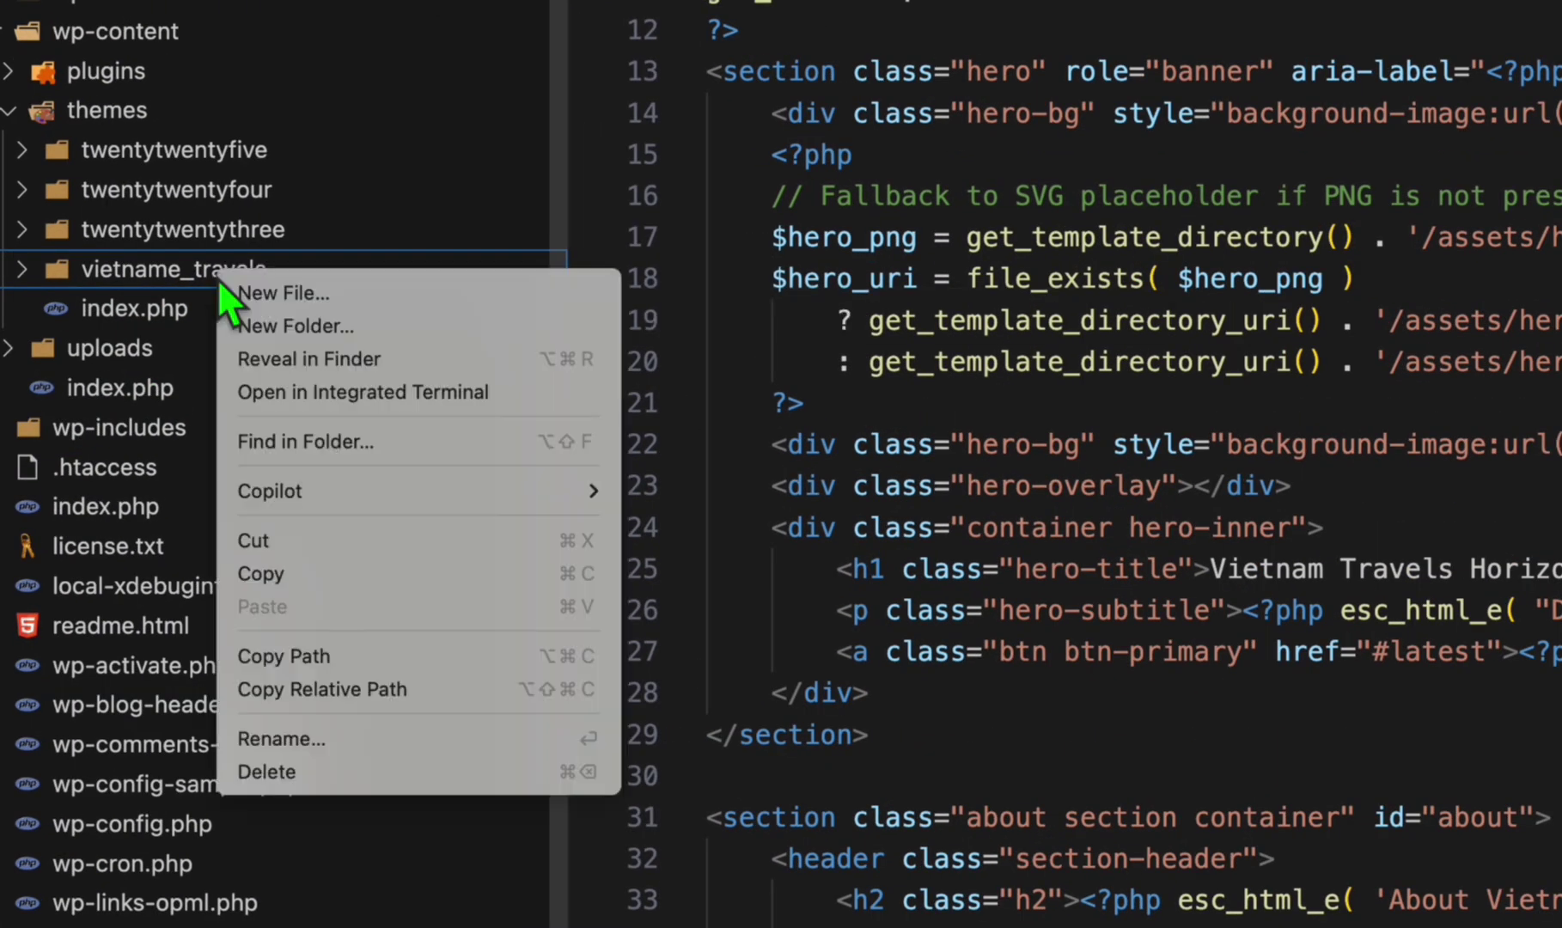
right_click(226, 271)
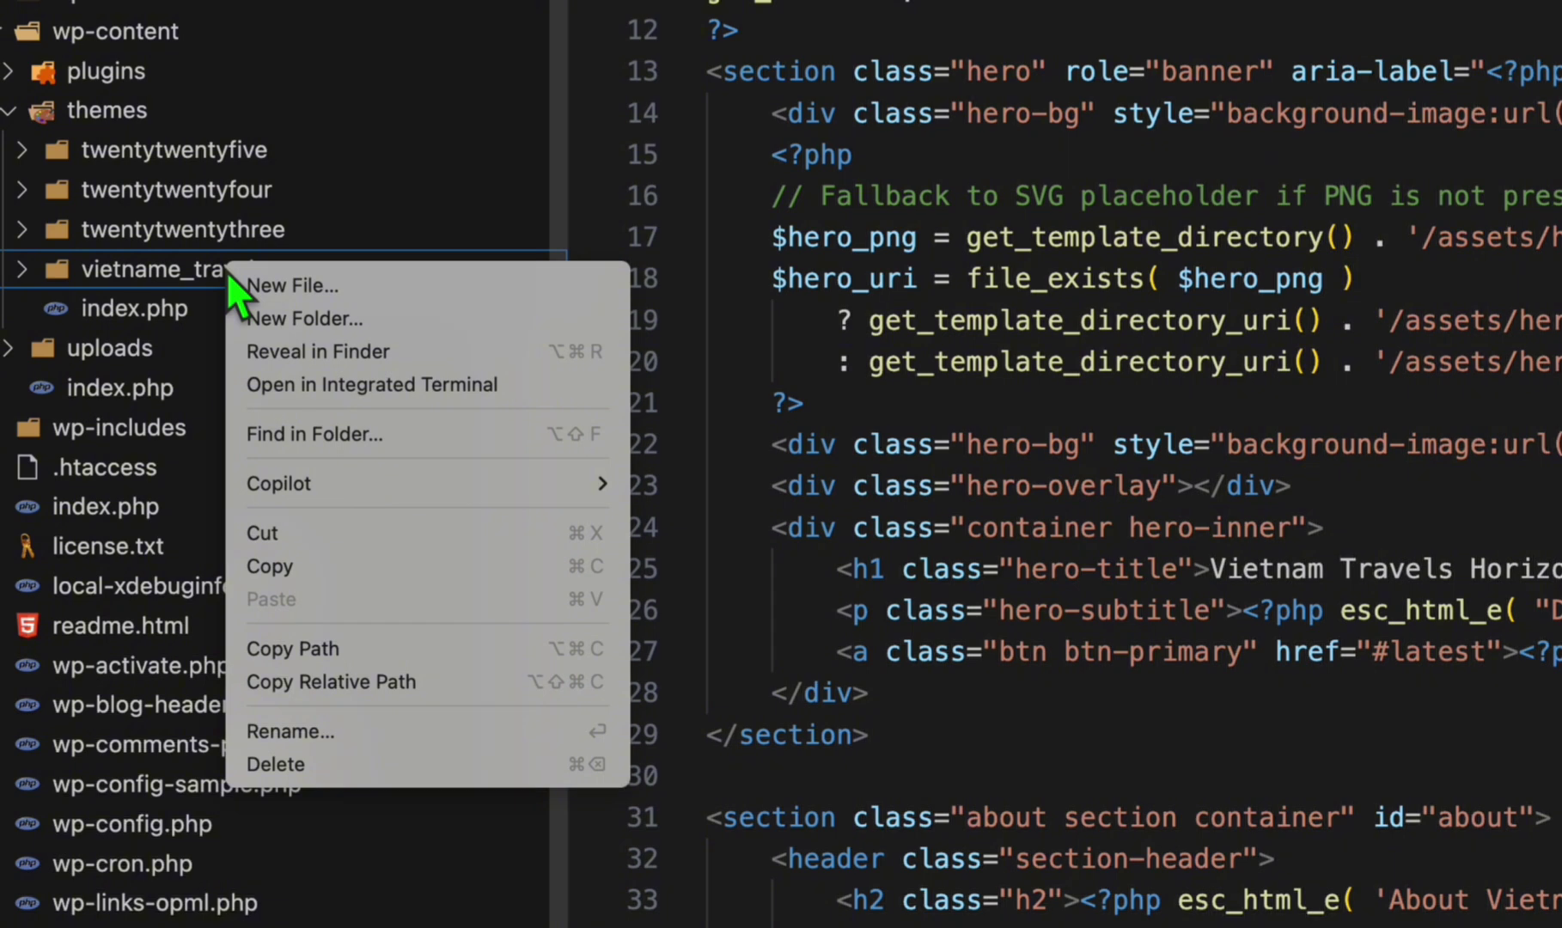
click(318, 361)
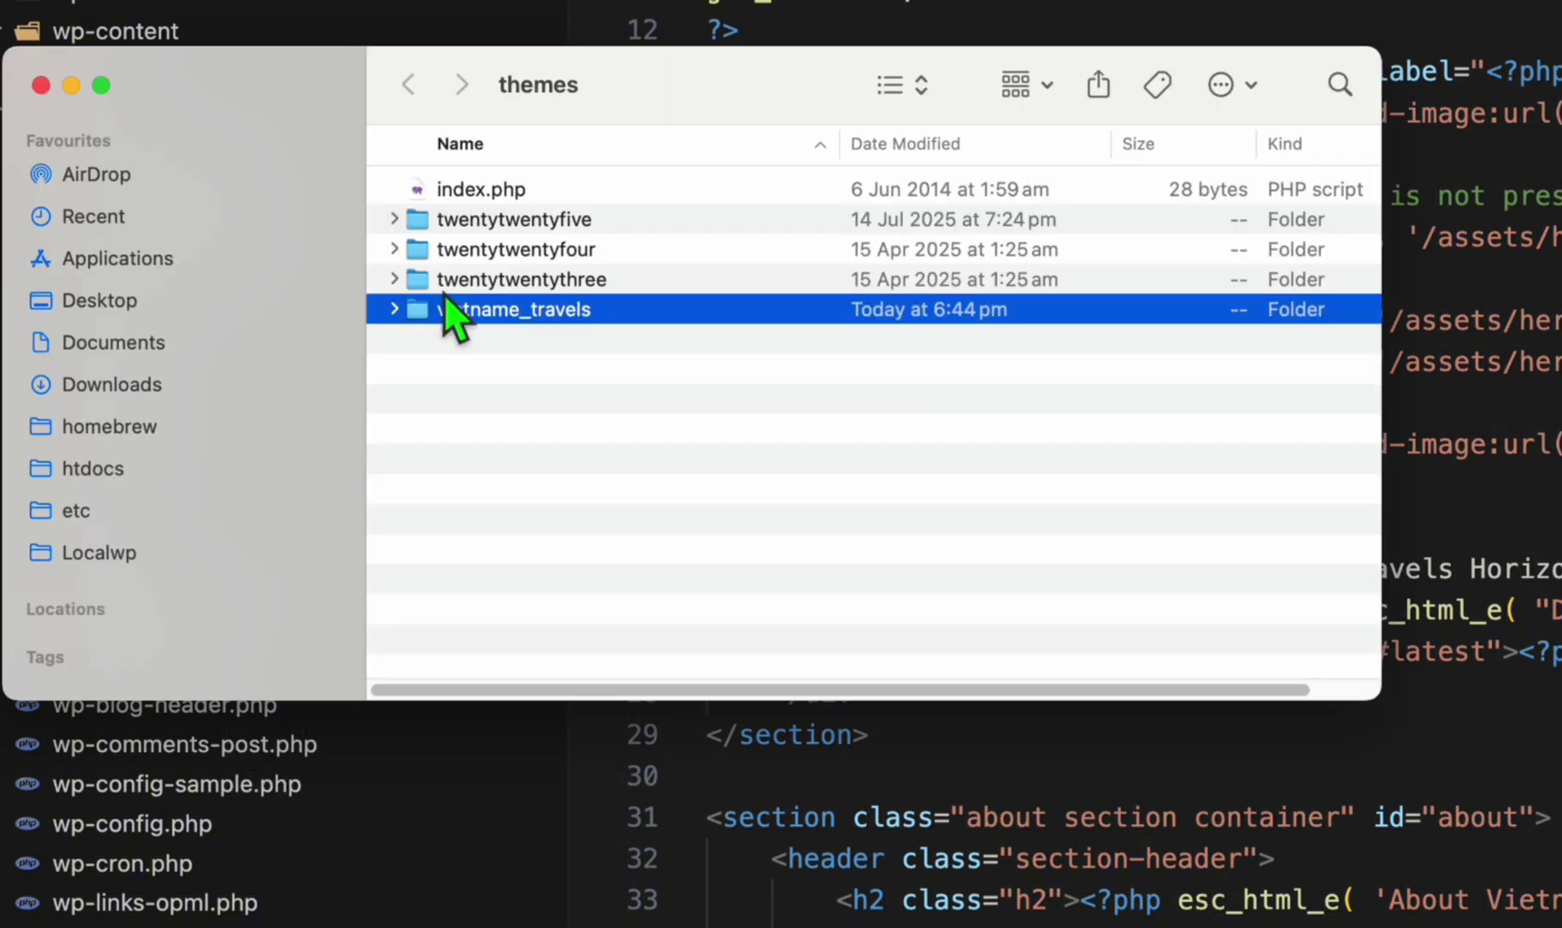
right_click(478, 305)
click(653, 496)
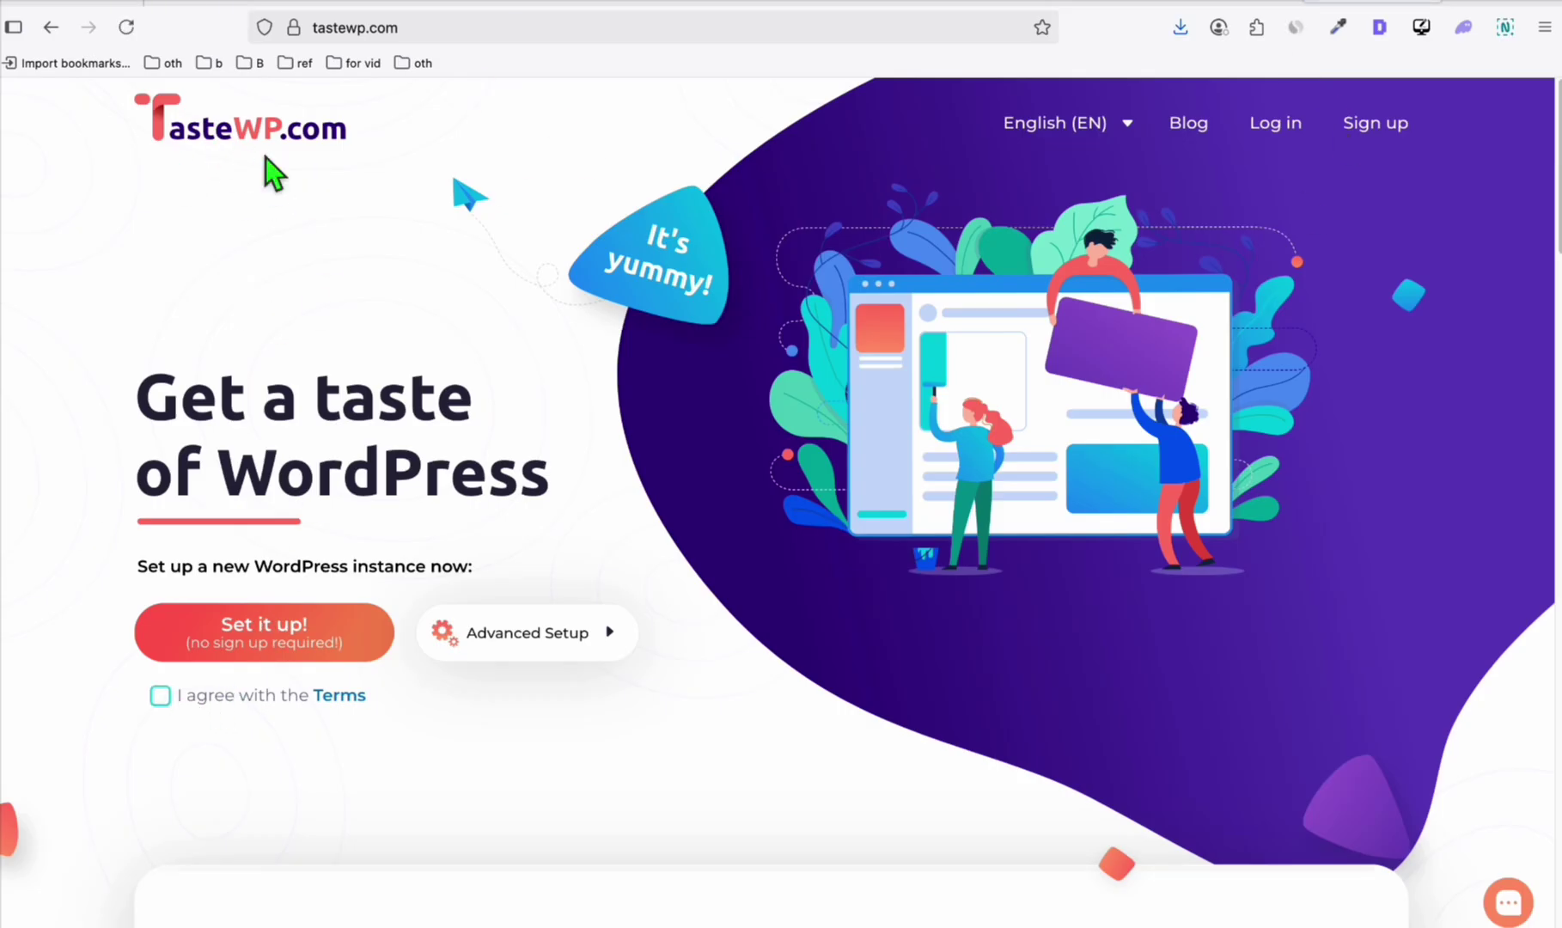
Accept TasteWP's terms, create a new WordPress site, and go to its Themes page.
click(161, 698)
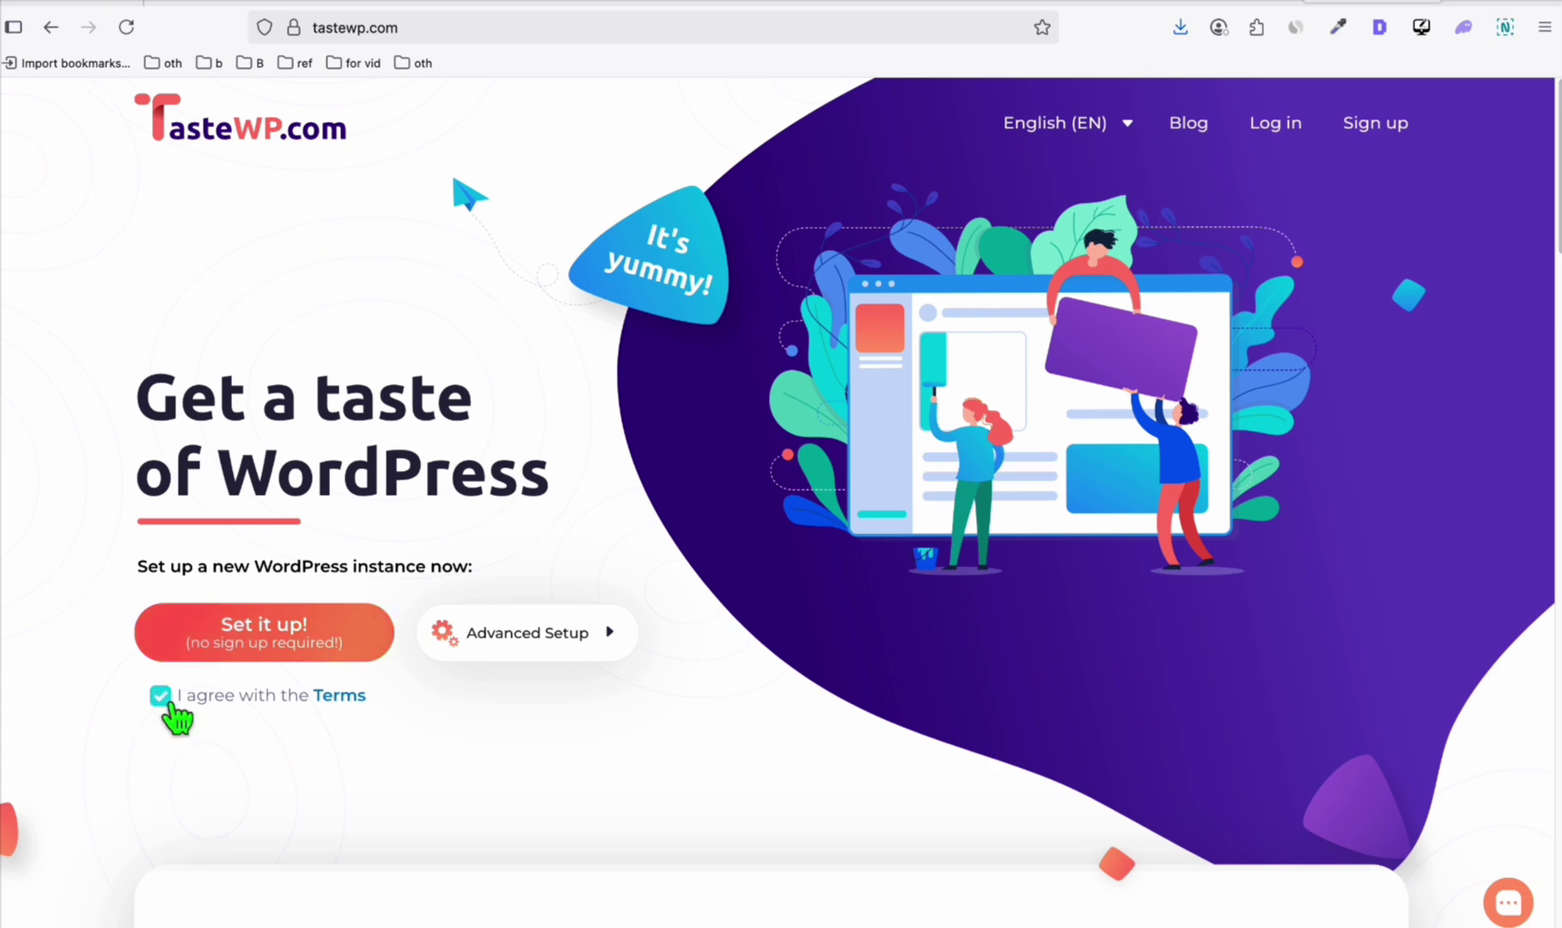
click(326, 657)
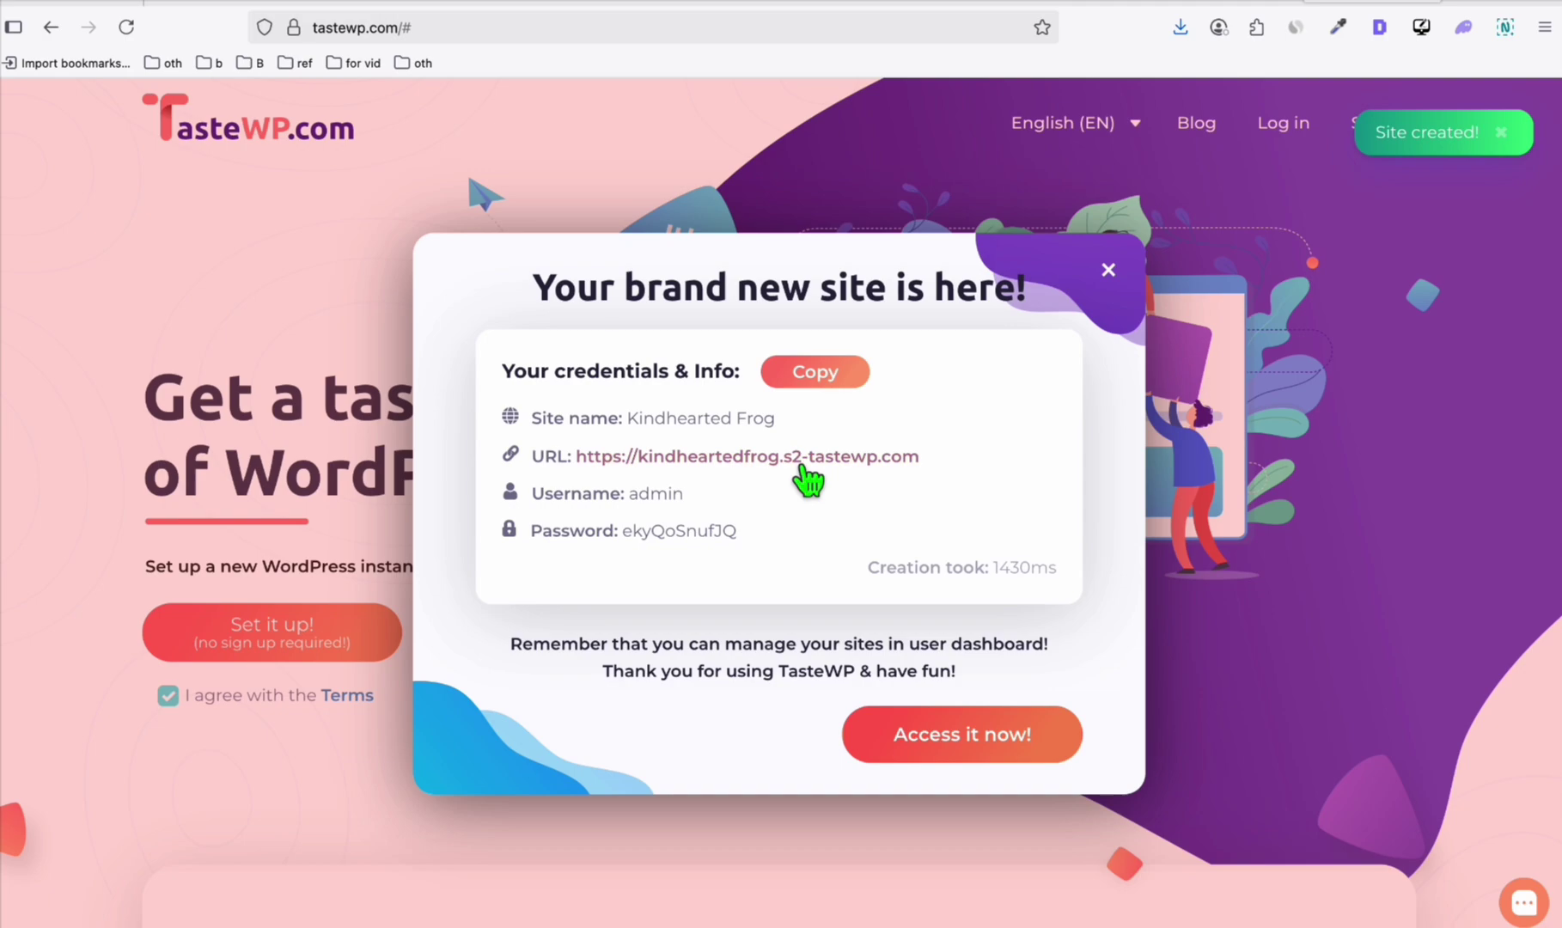
click(794, 467)
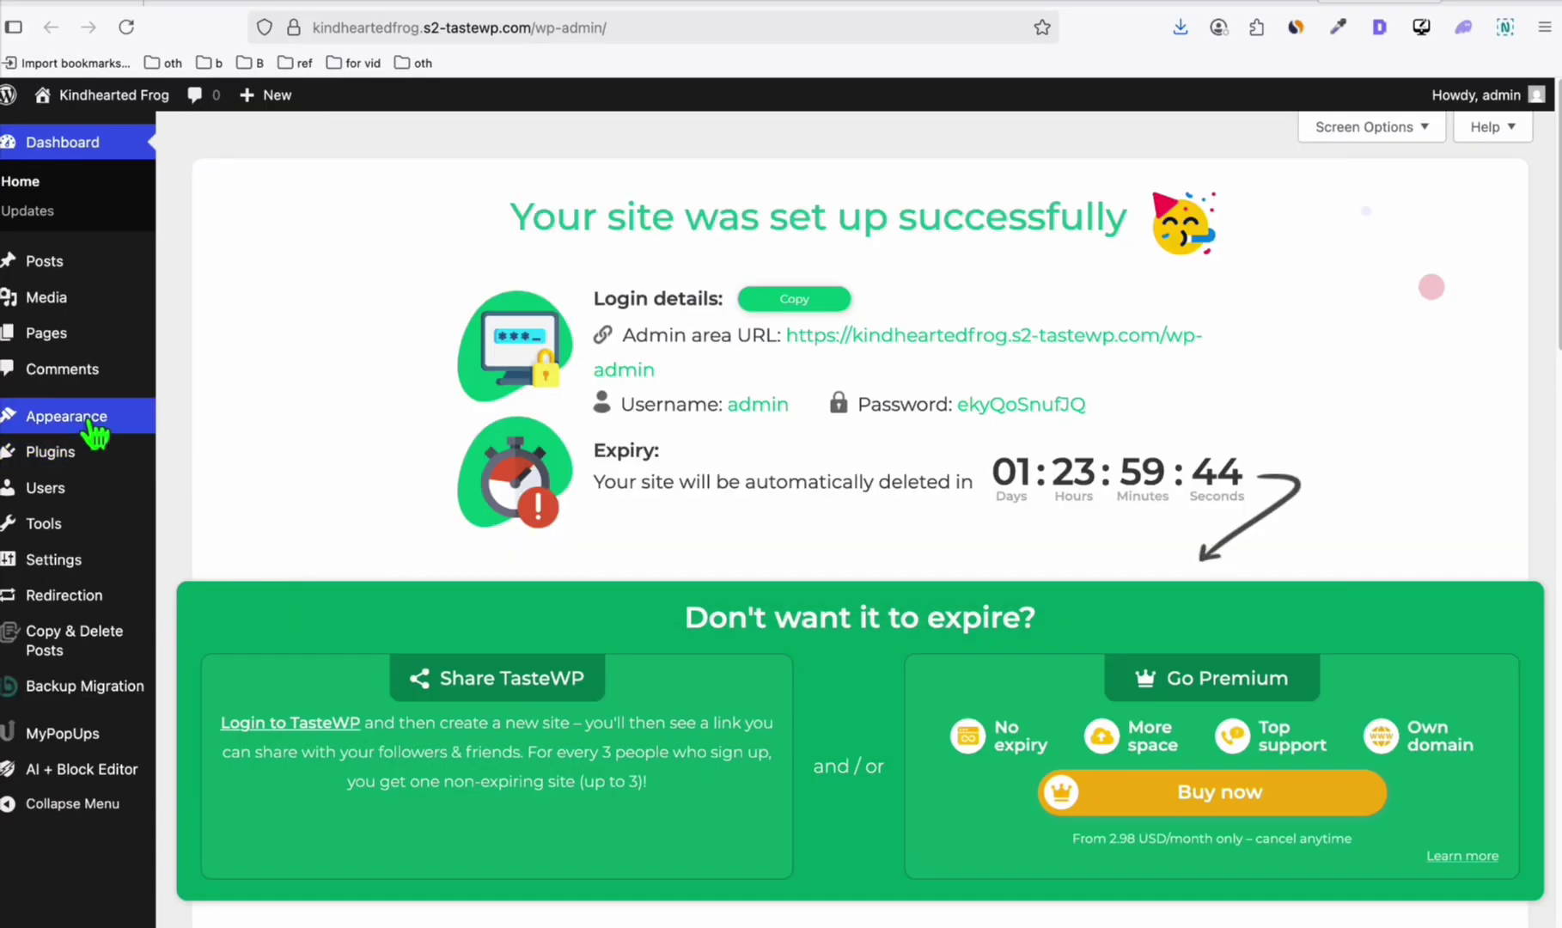
mouse_move(90, 425)
click(206, 420)
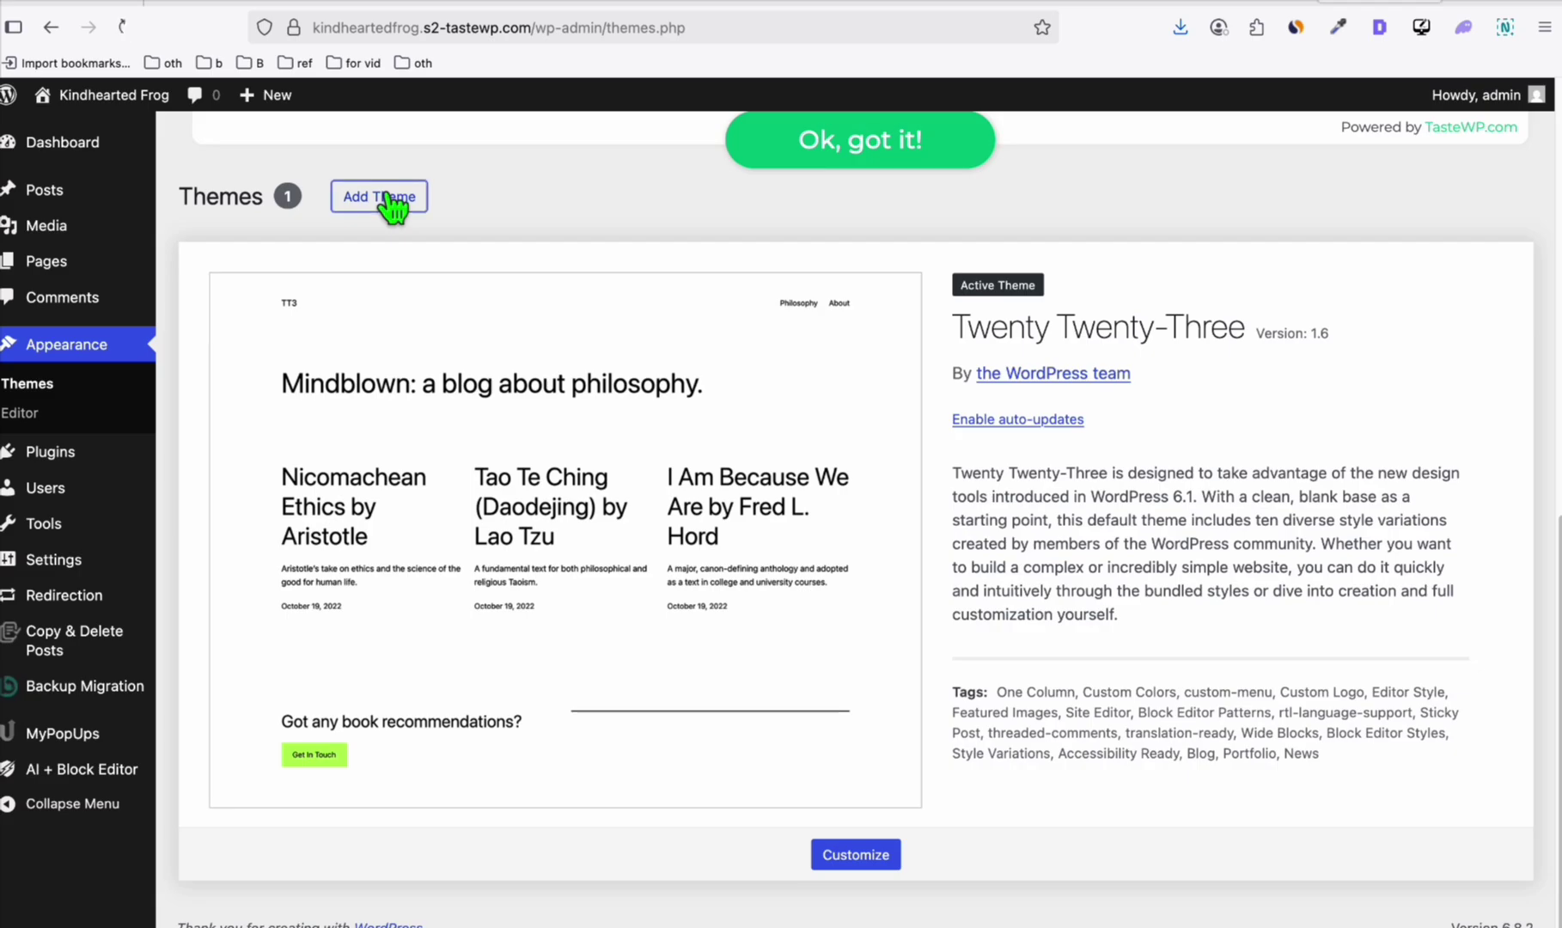
Upload vietname_travels.zip as a new theme, install it and activate it.
click(391, 205)
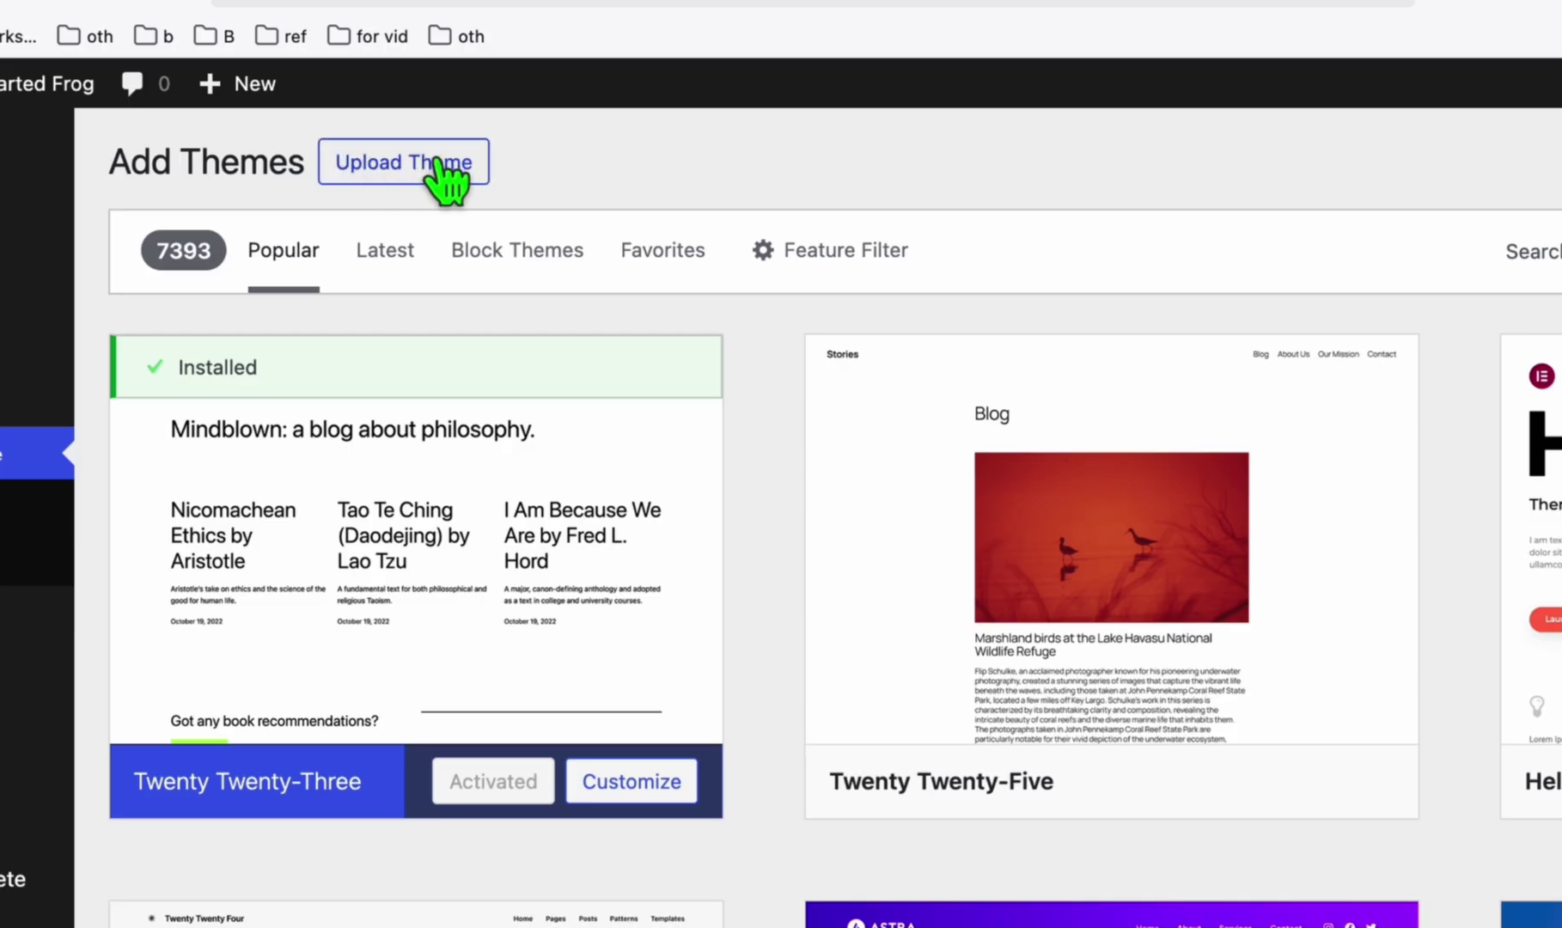
click(429, 161)
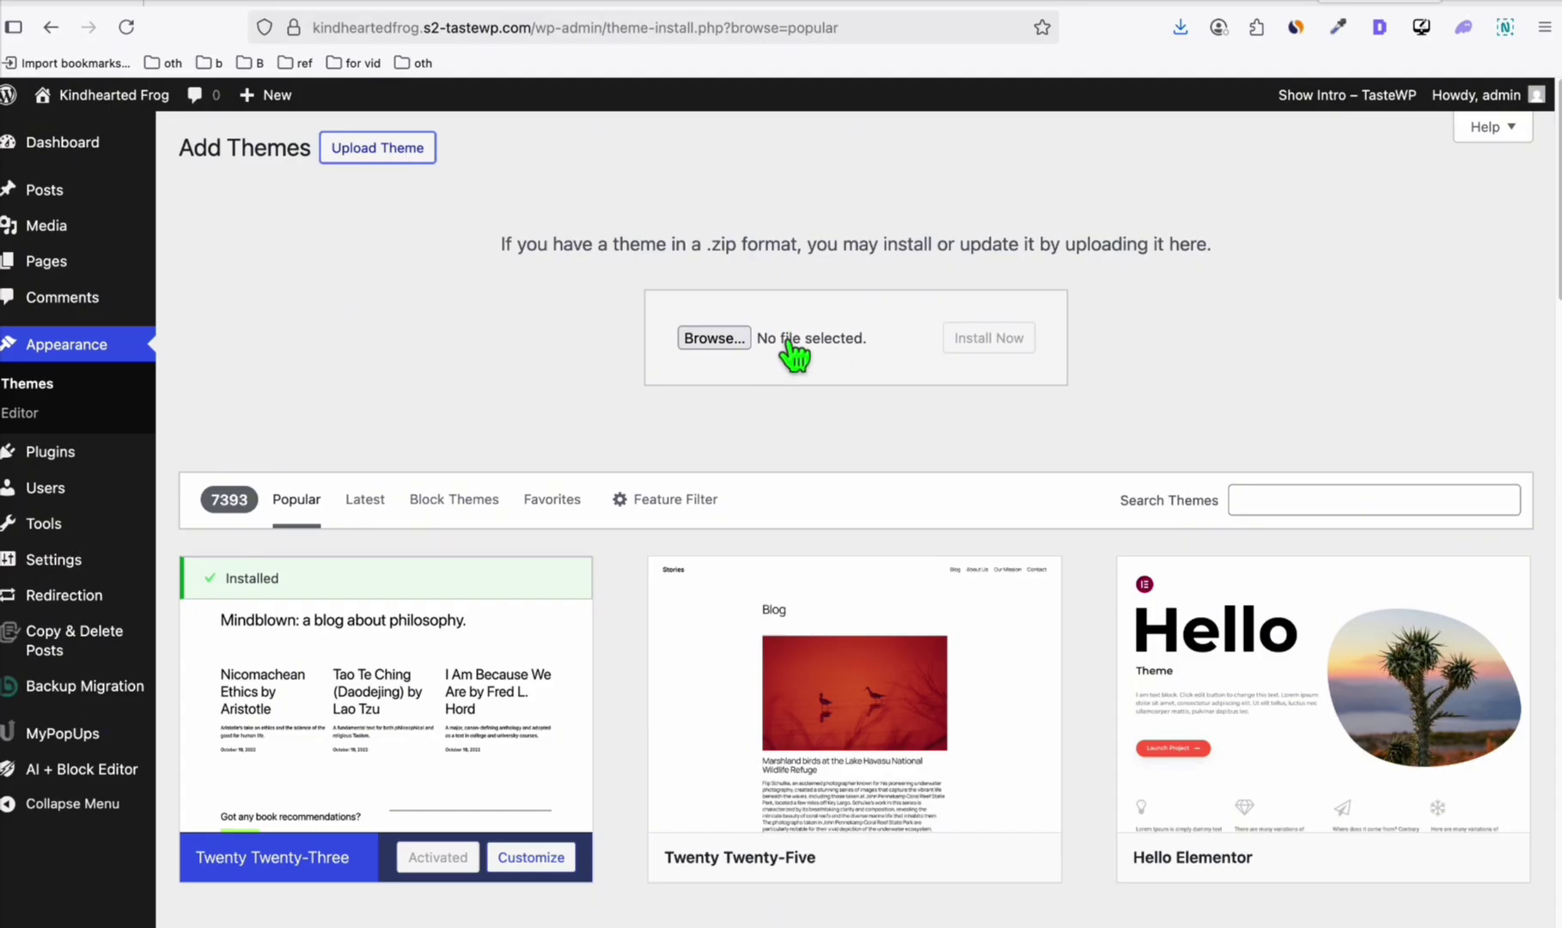
click(787, 342)
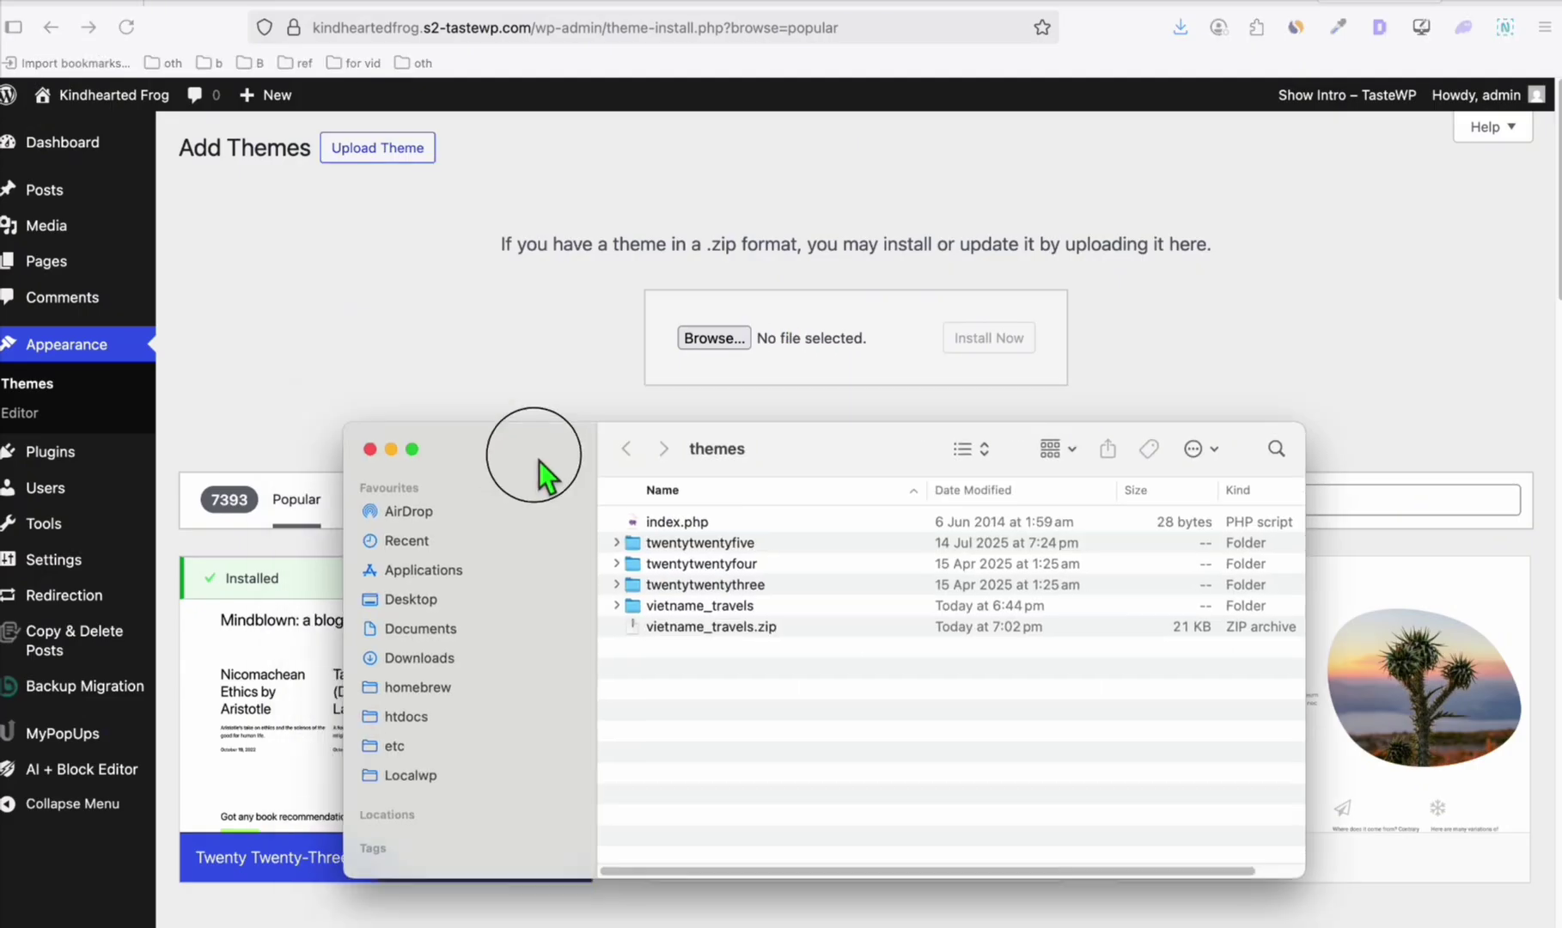
drag(752, 646, 855, 351)
click(979, 348)
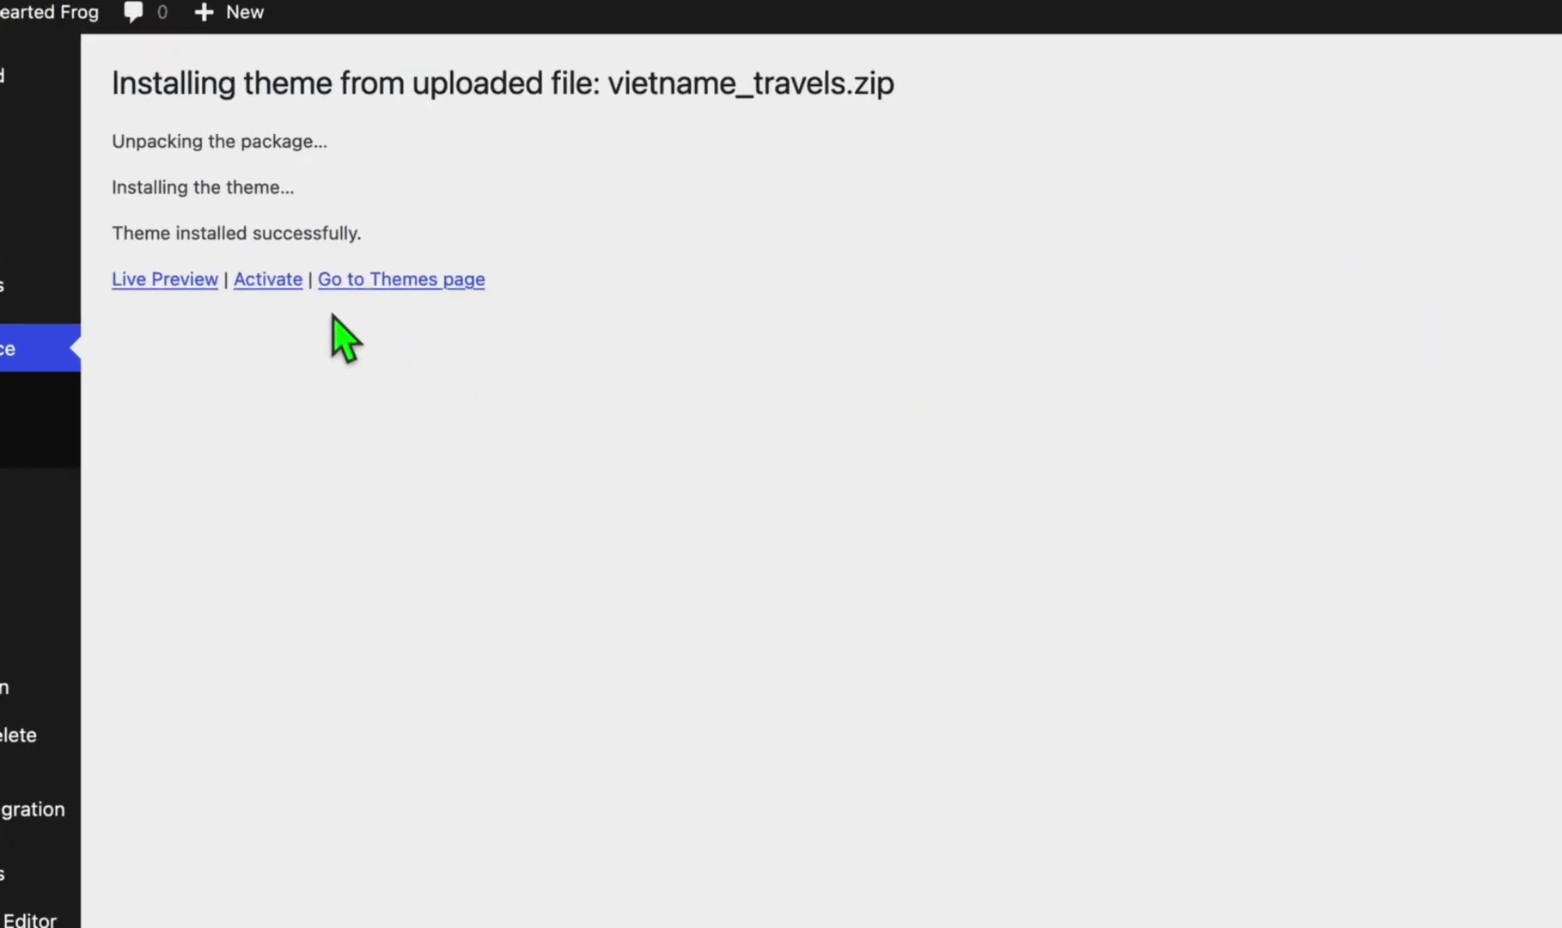
click(273, 279)
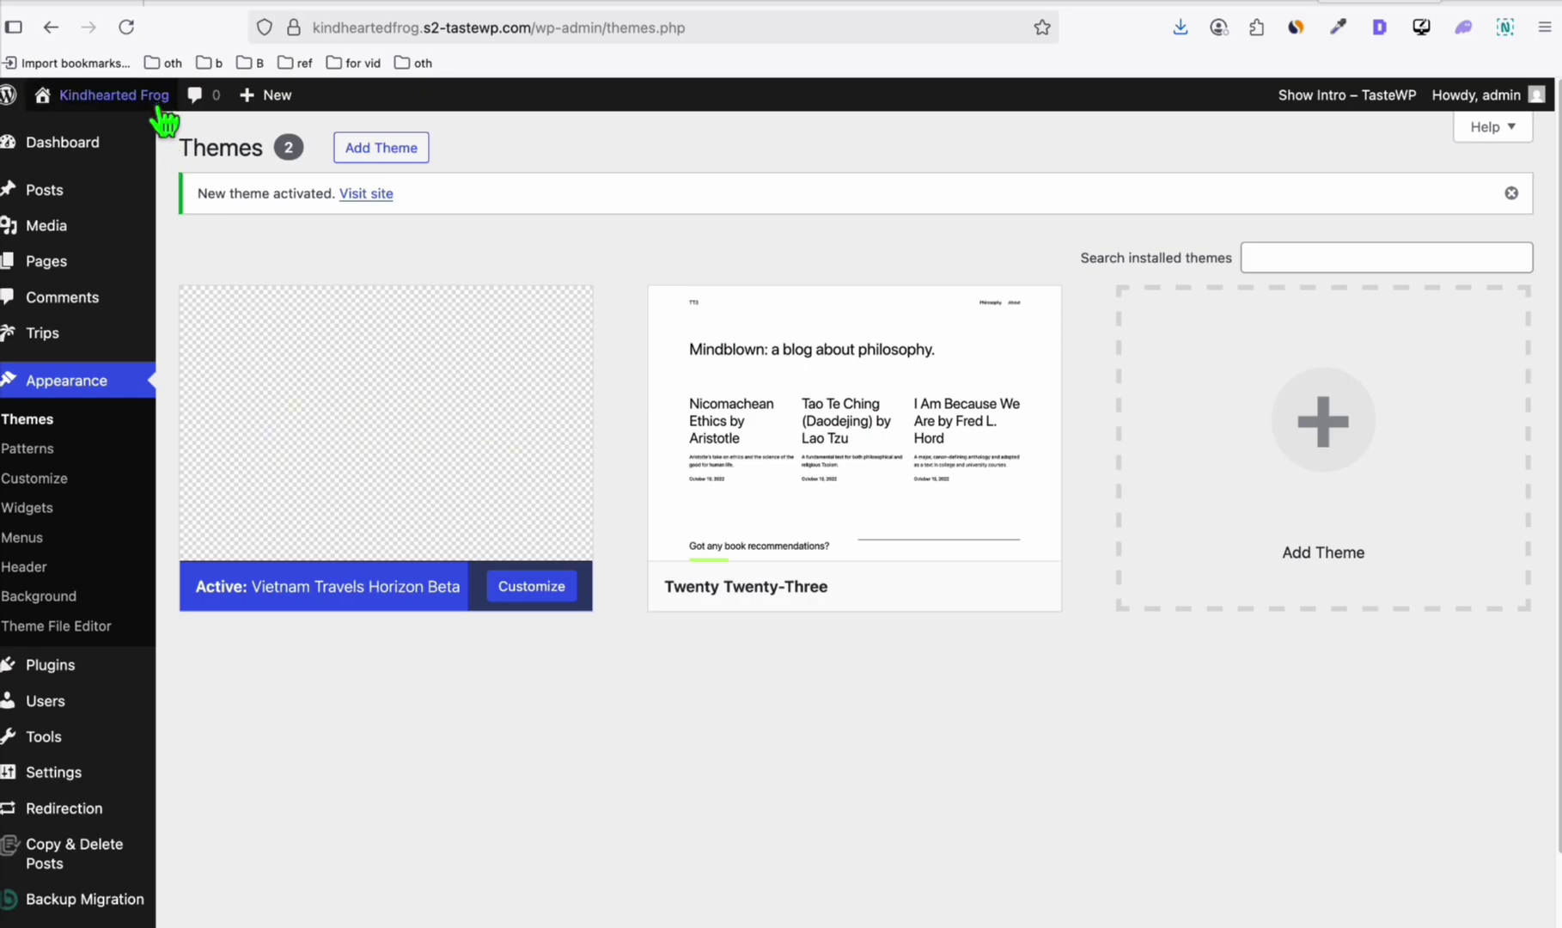
Check the live front page with the new theme, then return to TasteWP's site summary.
mouse_move(159, 105)
click(75, 133)
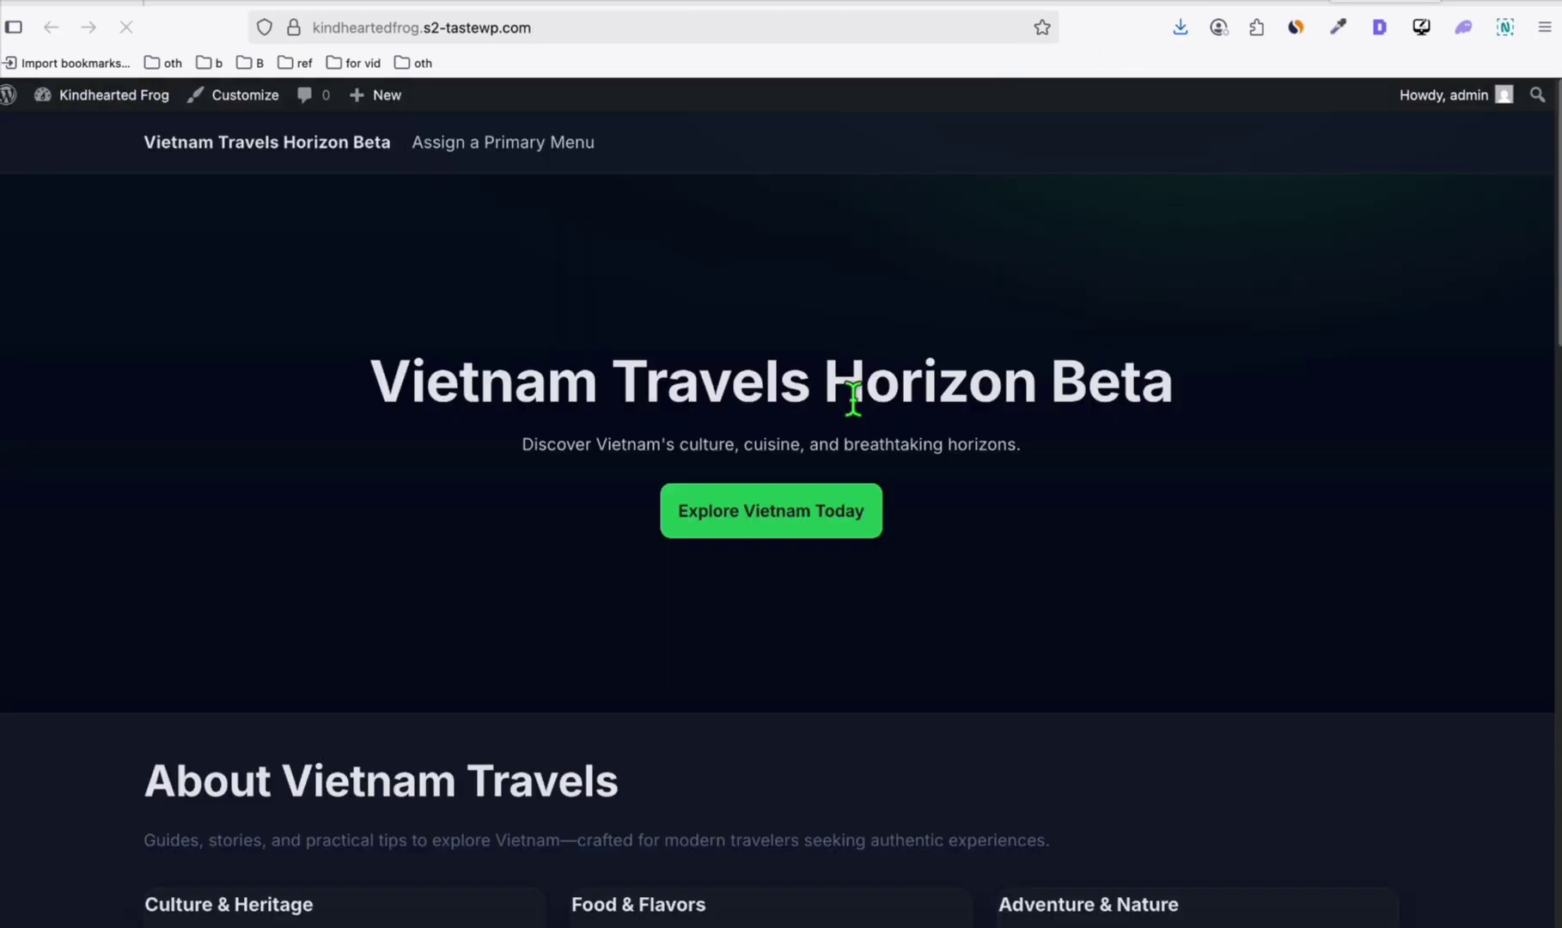
scroll(853, 404, down, 10)
scroll(945, 481, up, 5)
scroll(1046, 460, up, 5)
click(1142, 7)
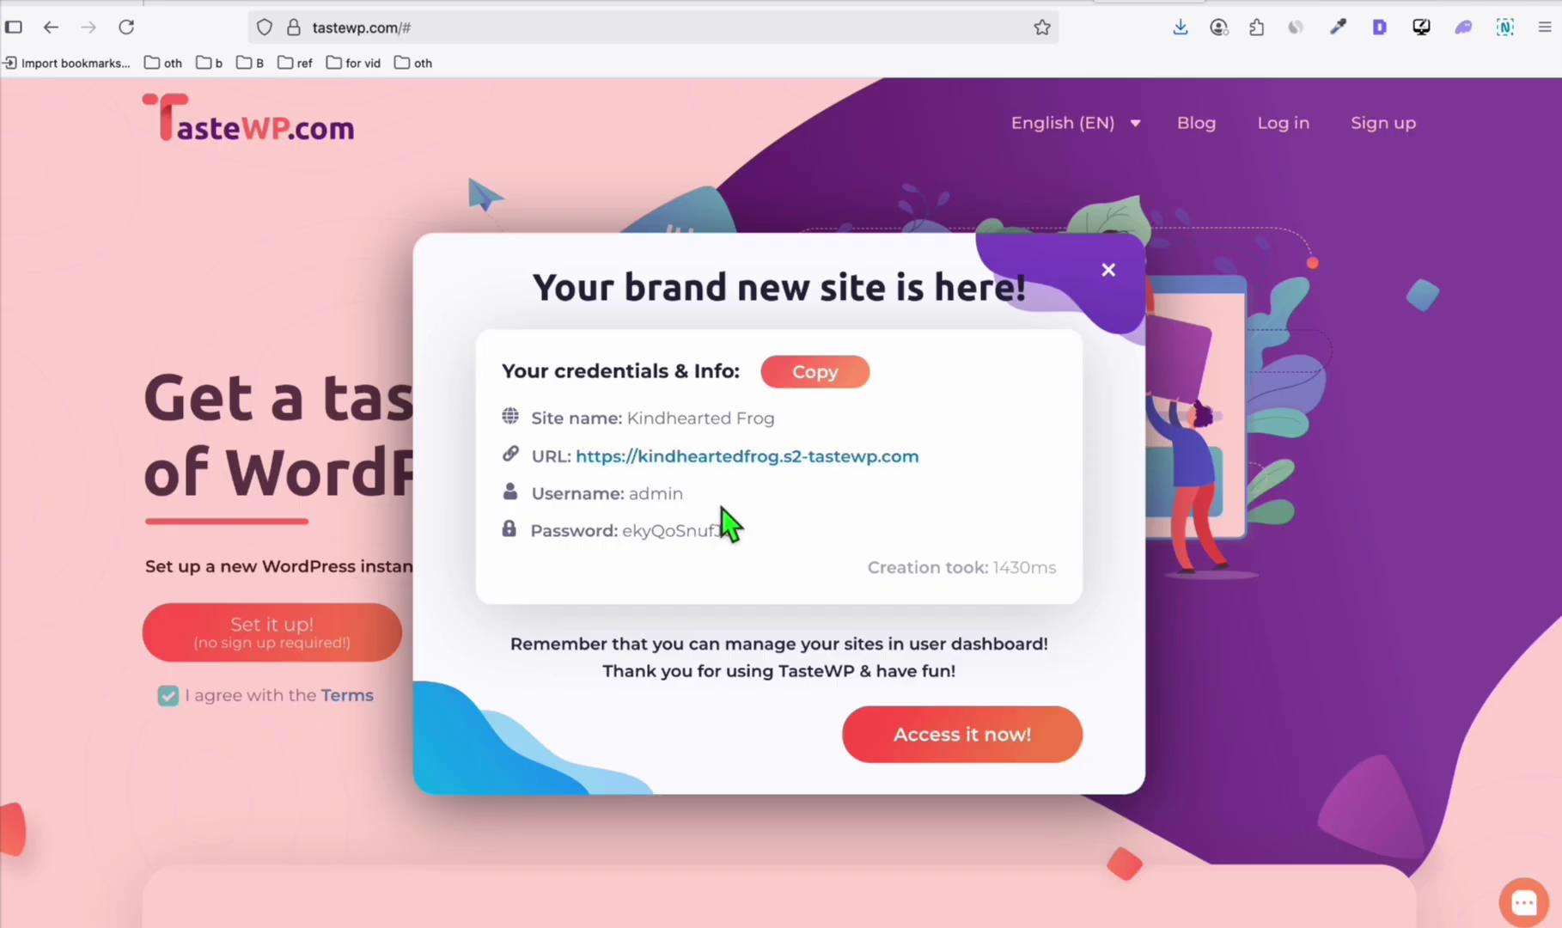
Switch to Article AI Generator and open the Bulk Articles generator.
click(1065, 7)
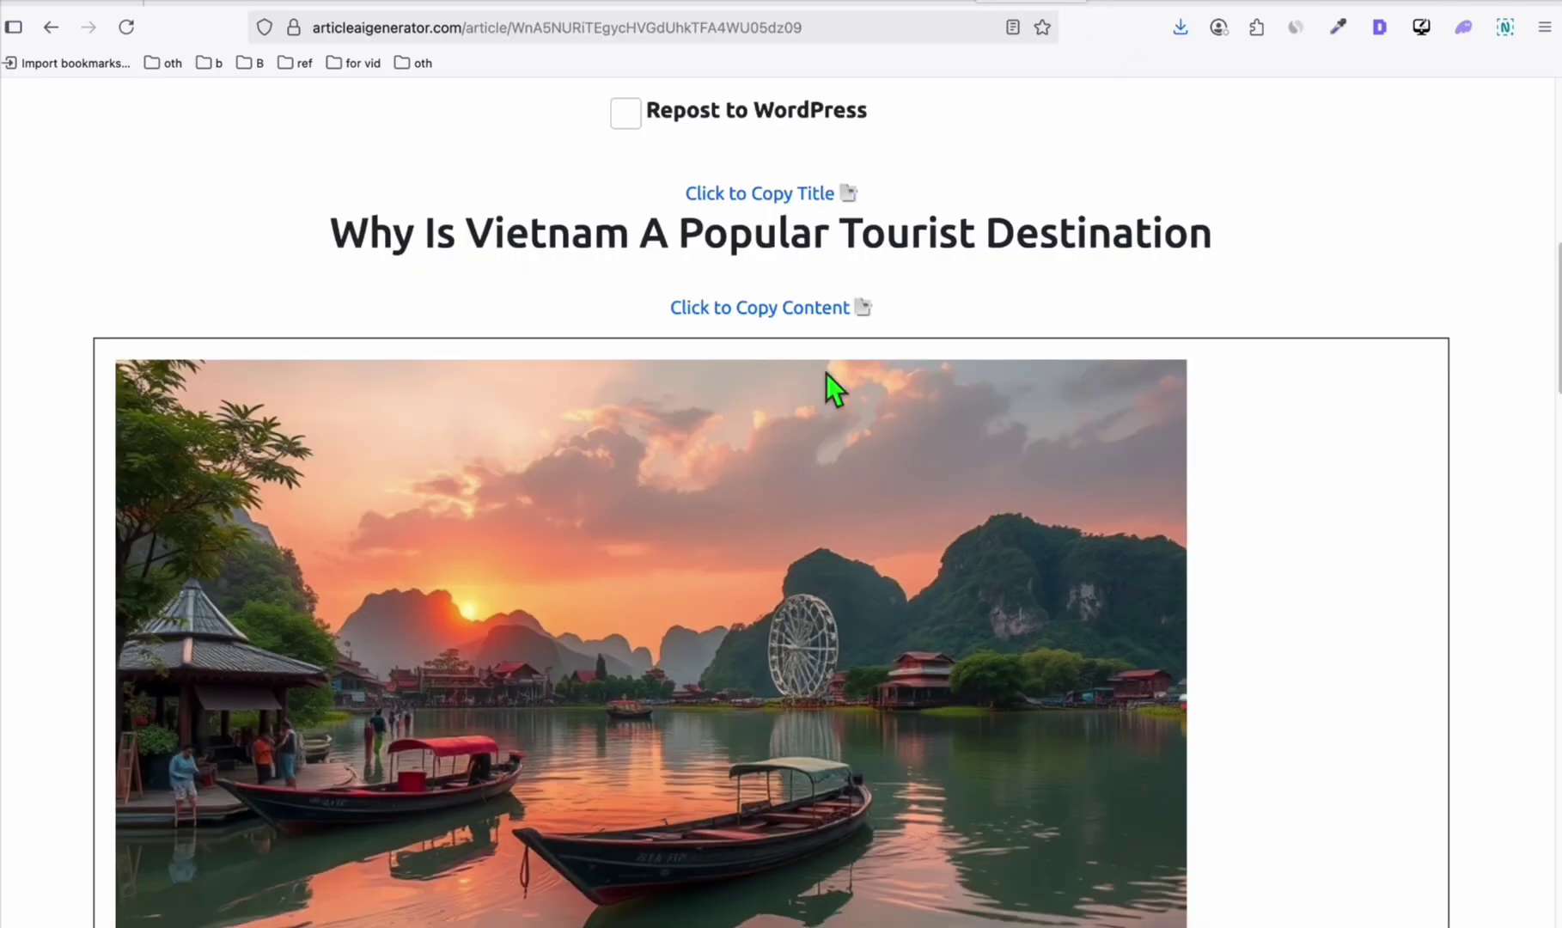
scroll(627, 447, up, 9)
click(288, 206)
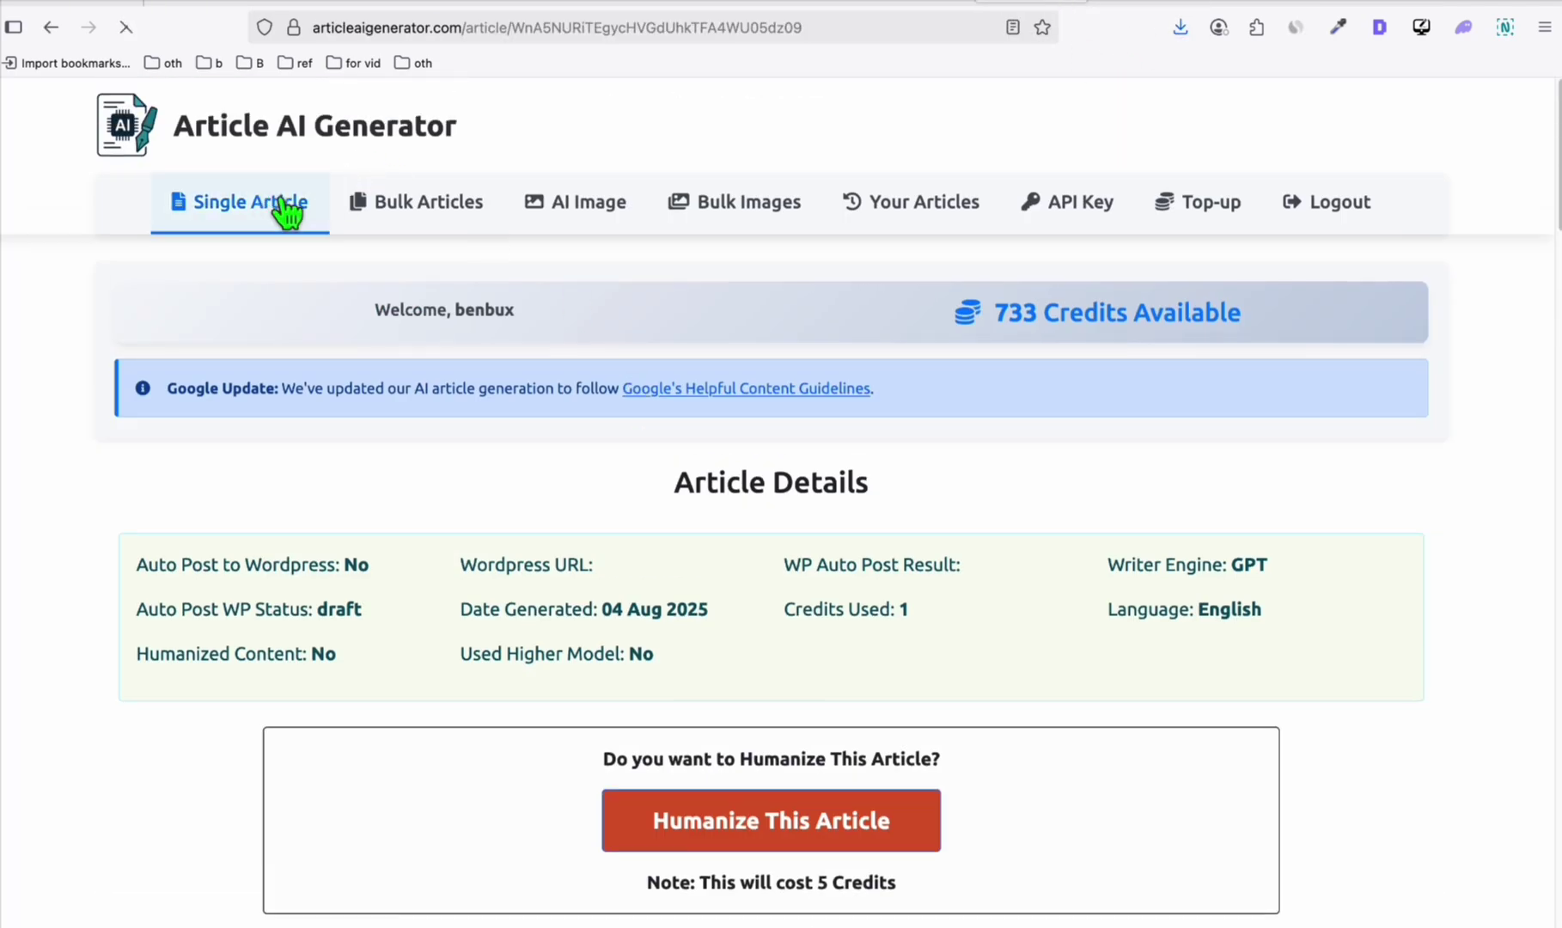
click(402, 216)
Adjust the WordPress Auto Post setting and look at the ADD SITES HERE form.
scroll(584, 232, down, 20)
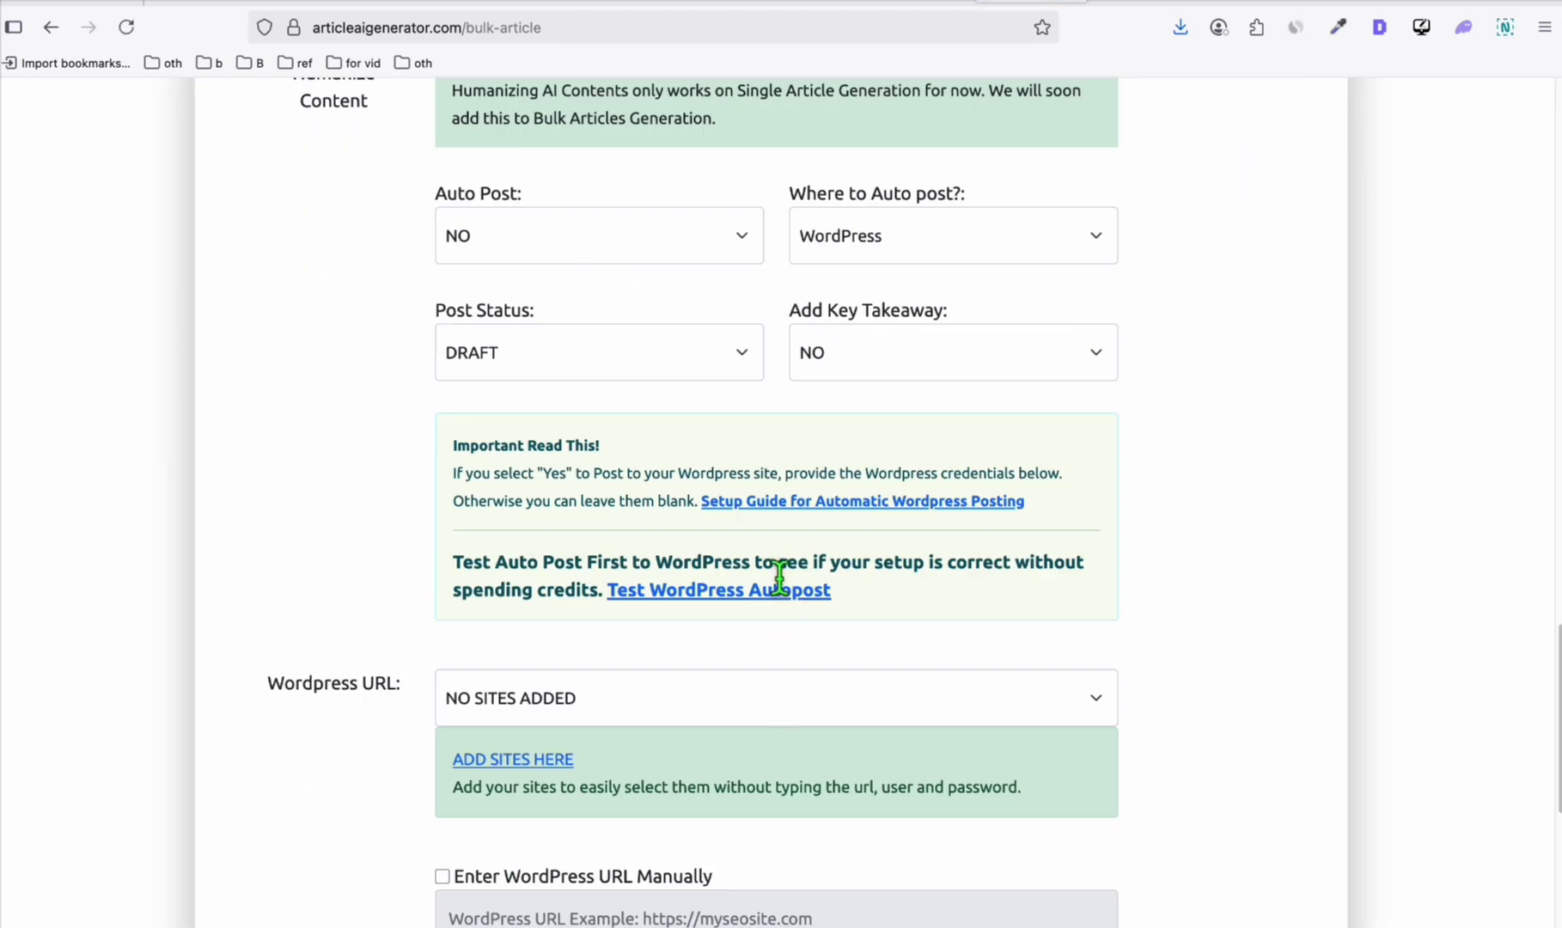
key(Down)
scroll(515, 515, down, 5)
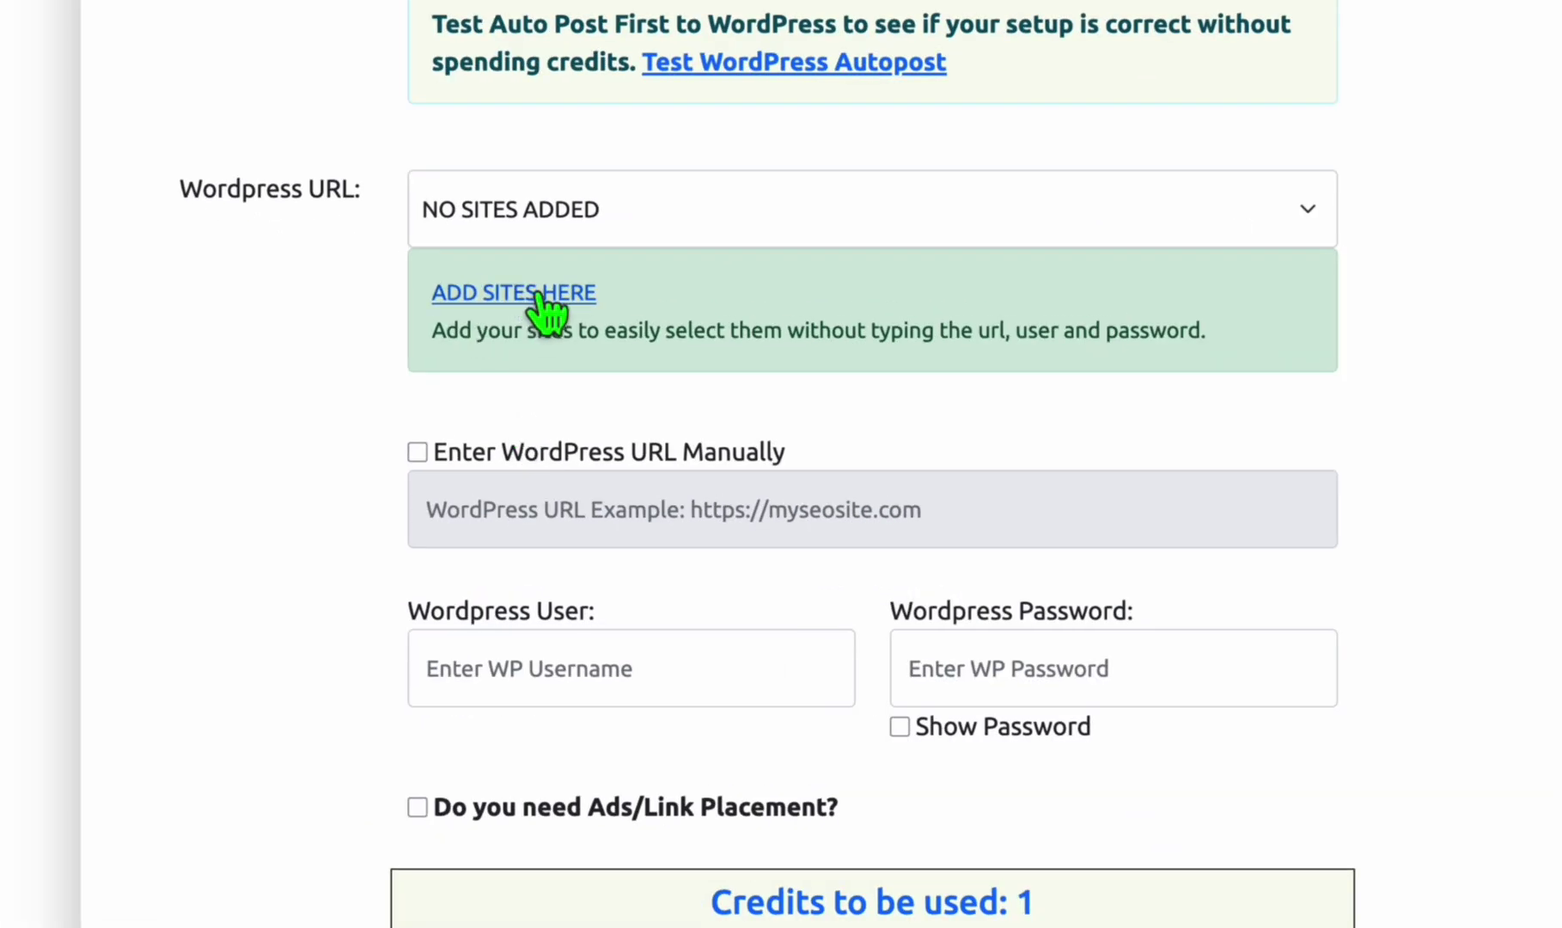
click(563, 296)
scroll(516, 687, down, 4)
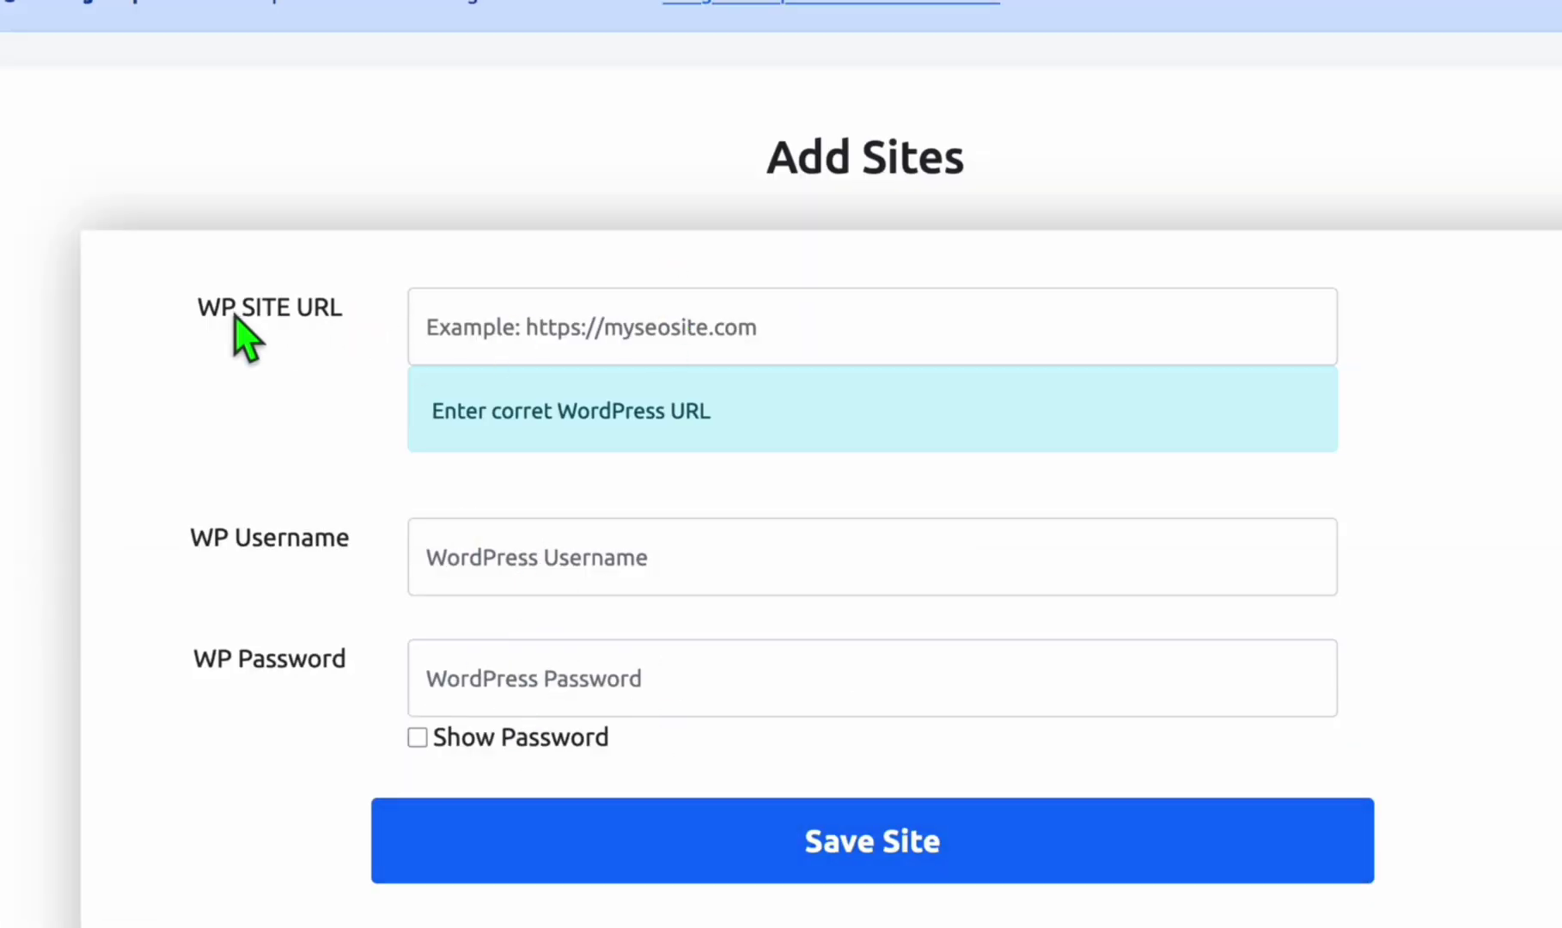
scroll(850, 213, up, 4)
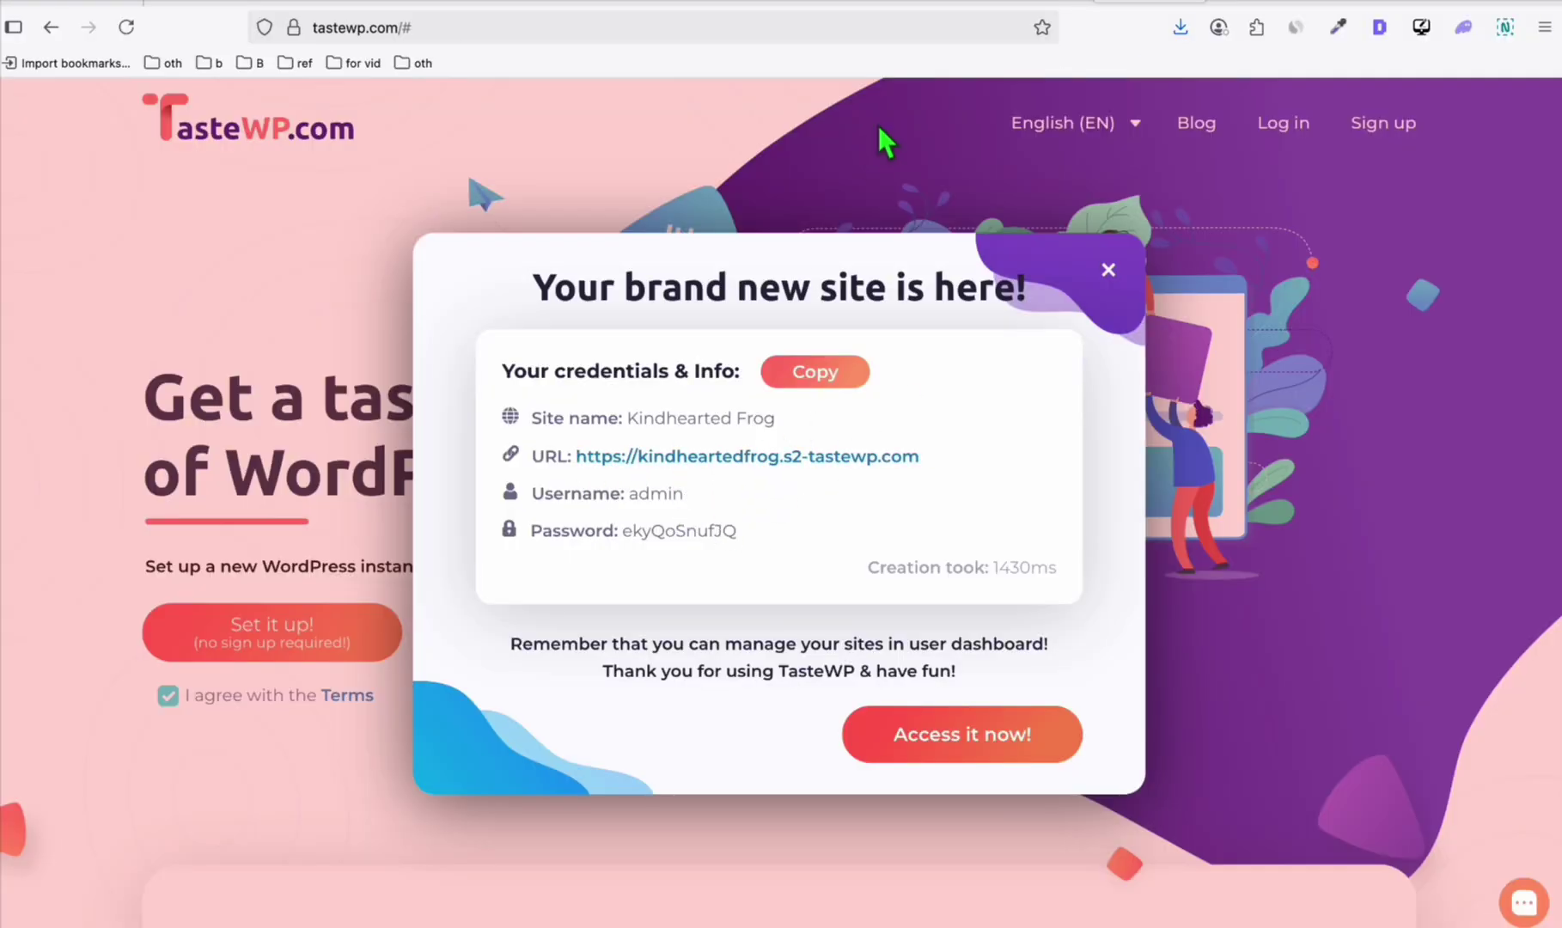
click(920, 4)
scroll(919, 236, down, 6)
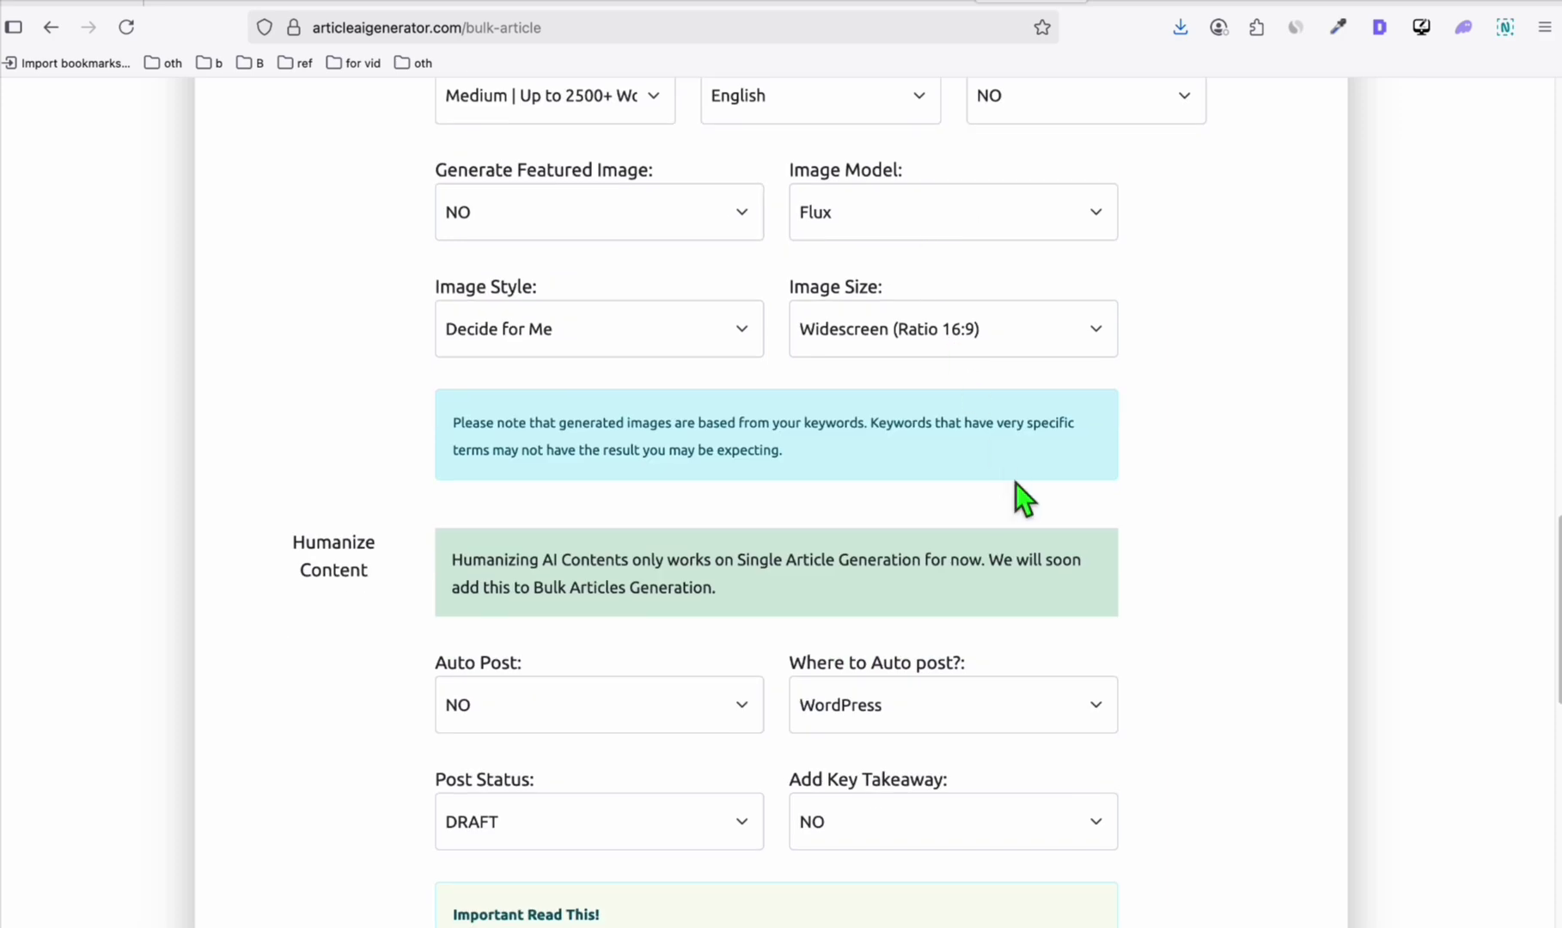
scroll(1015, 490, down, 5)
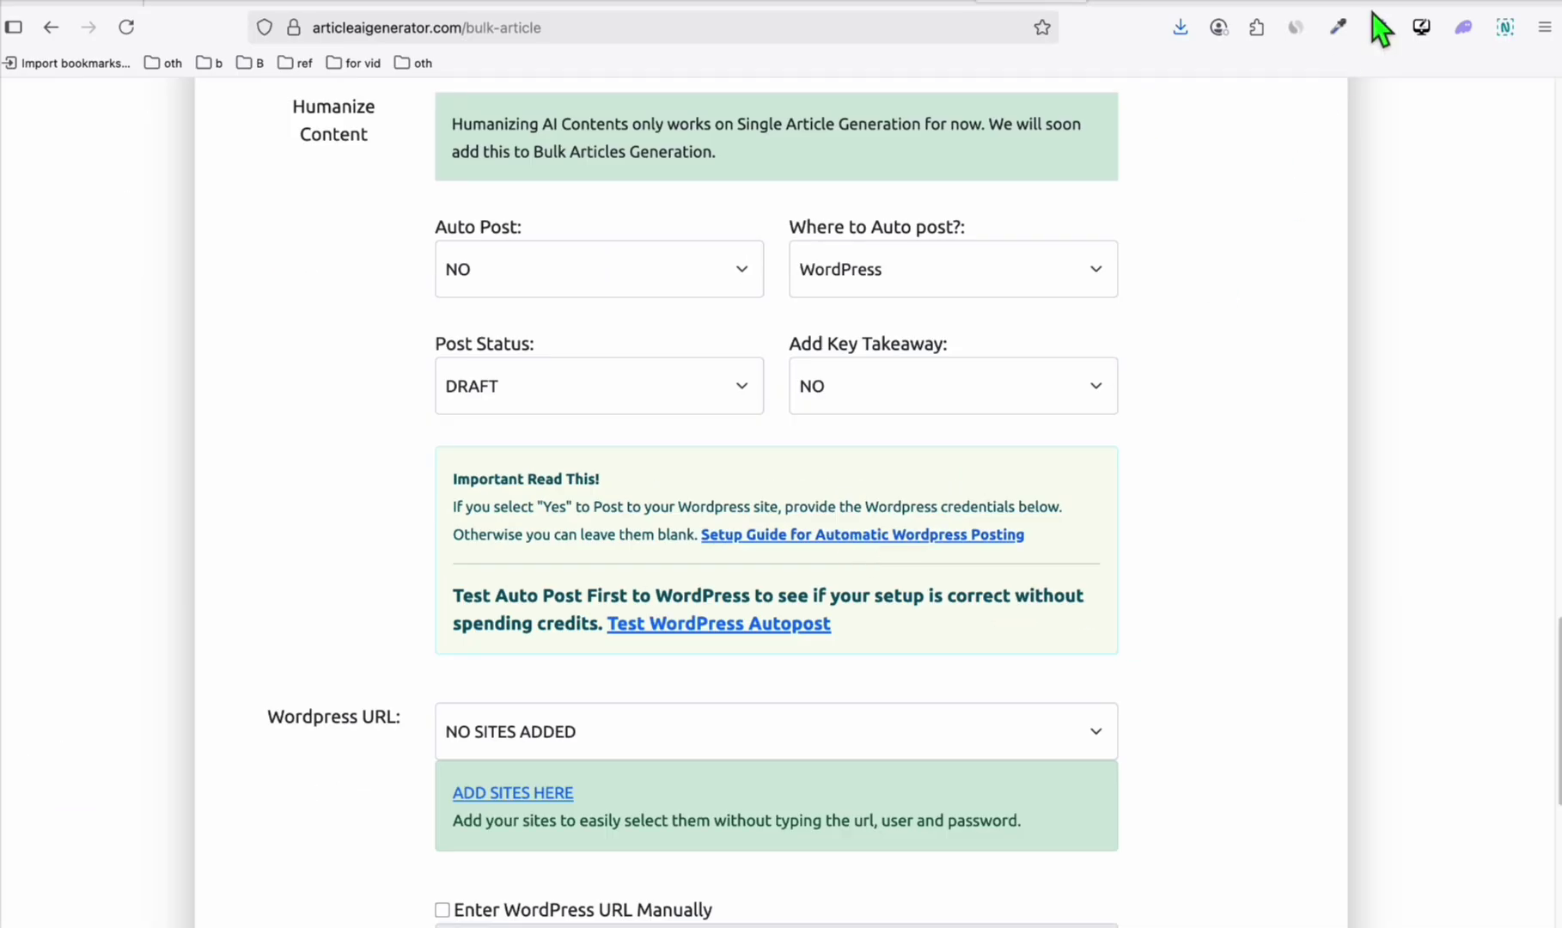
Open the new site's Add Plugins page, then check the live front page's About and FAQ sections.
click(1375, 3)
click(1228, 3)
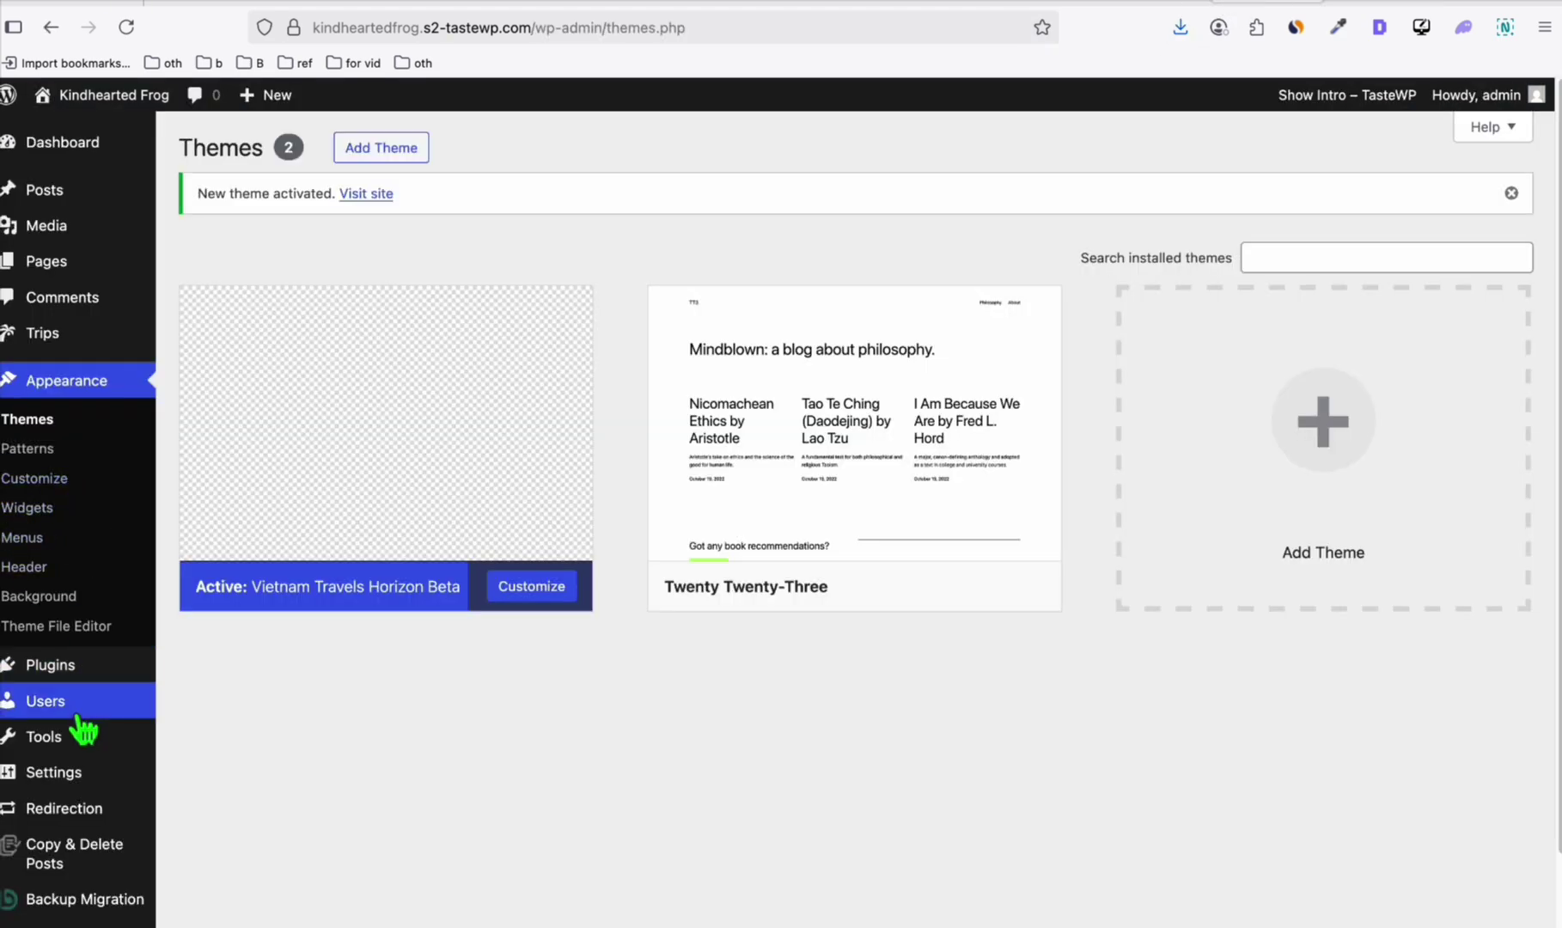
mouse_move(103, 666)
click(202, 694)
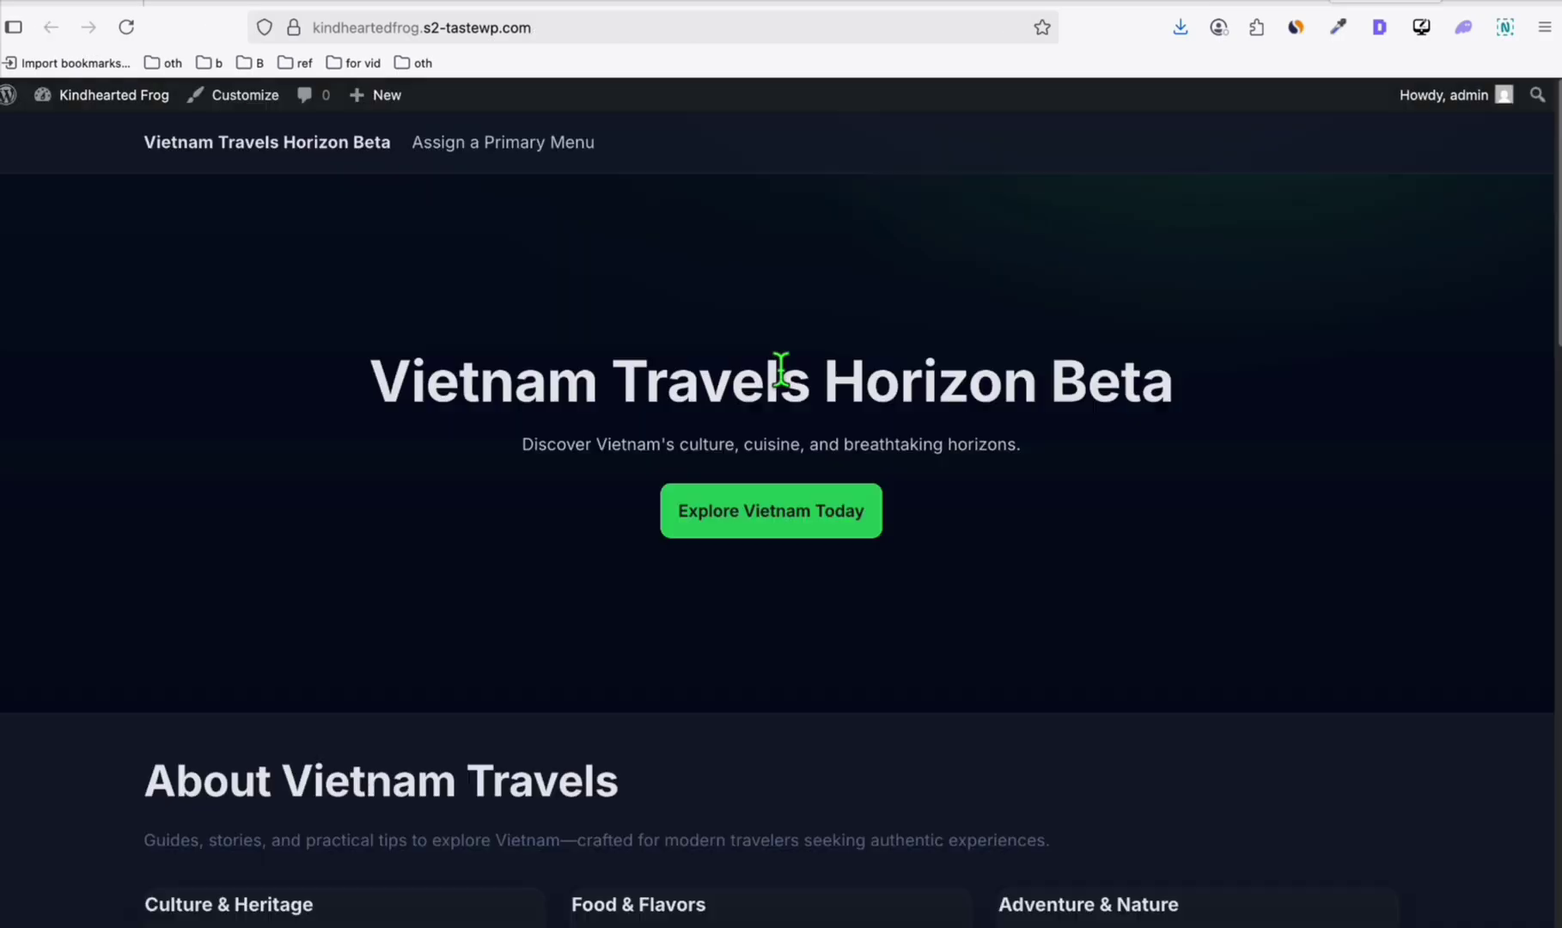
scroll(859, 387, down, 4)
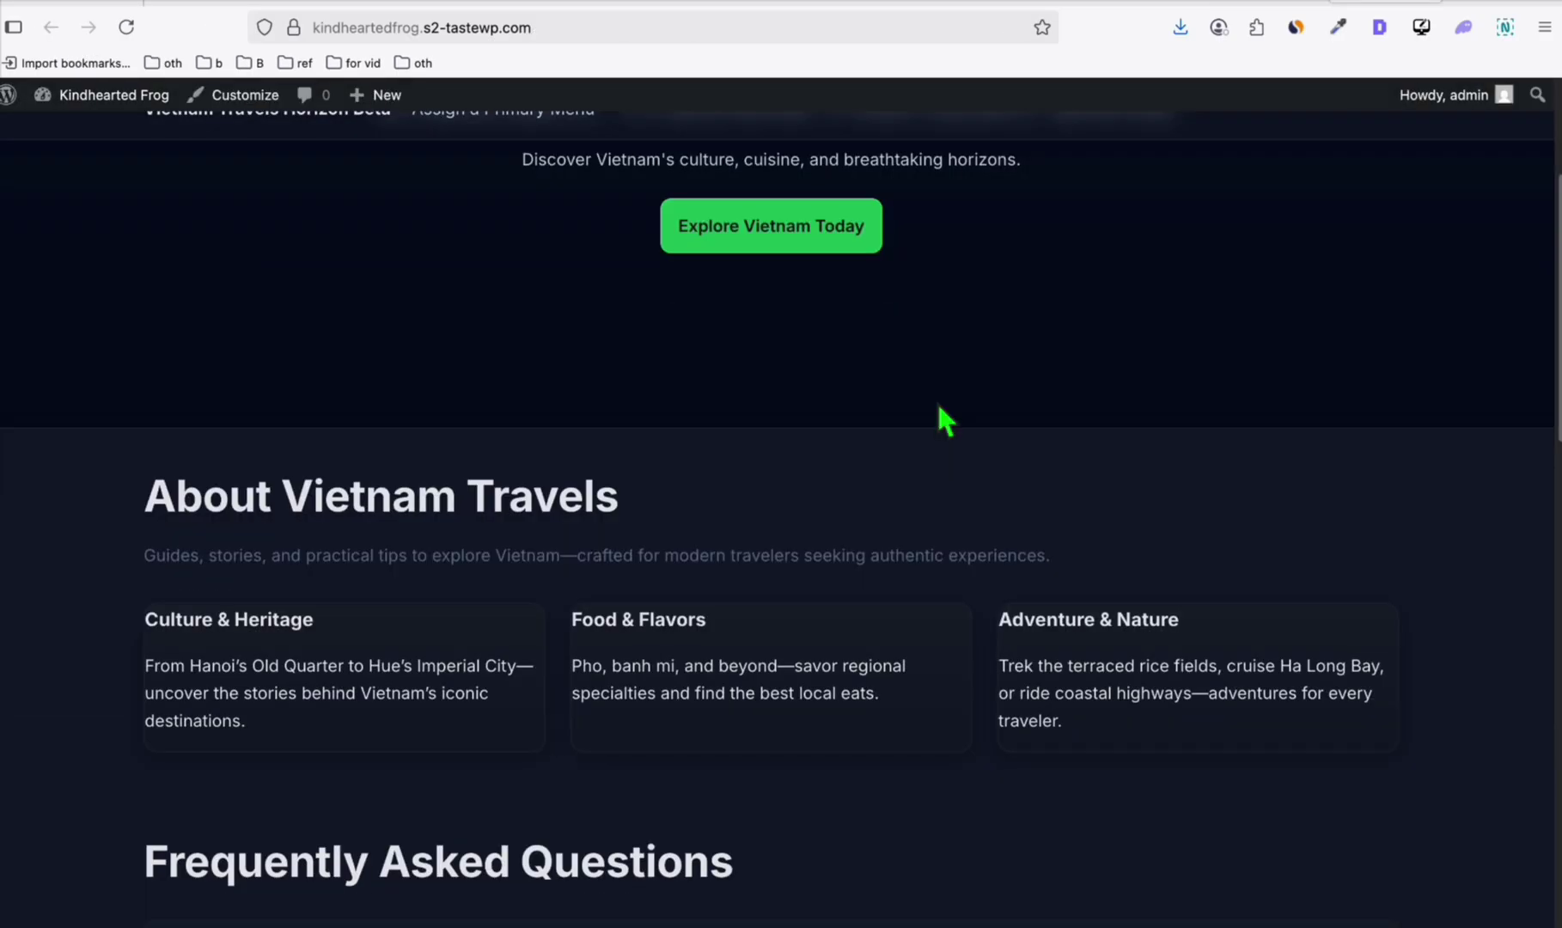